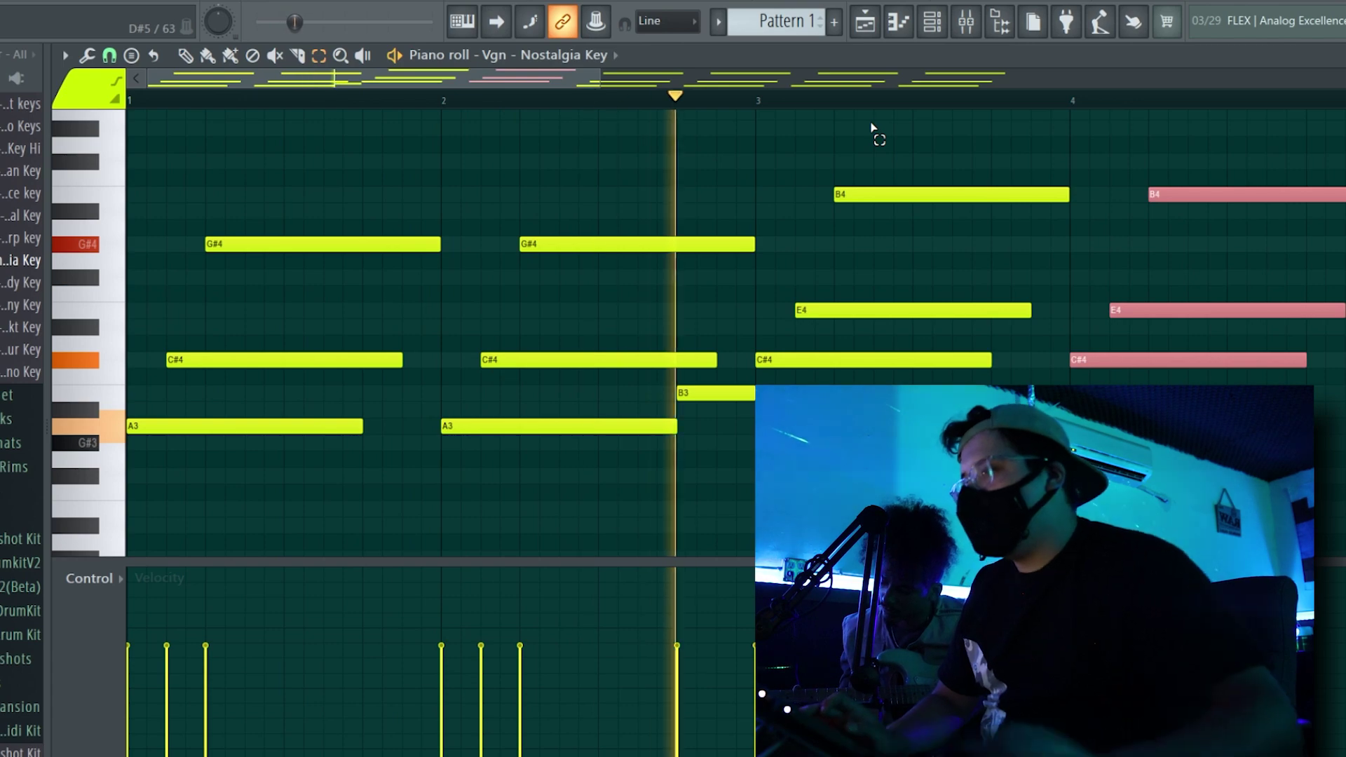
Deselect the copied notes in bar 4 and repeat the four-bar Nostalgia Key arpeggio through bars 5 to 8
key("ctrl+d")
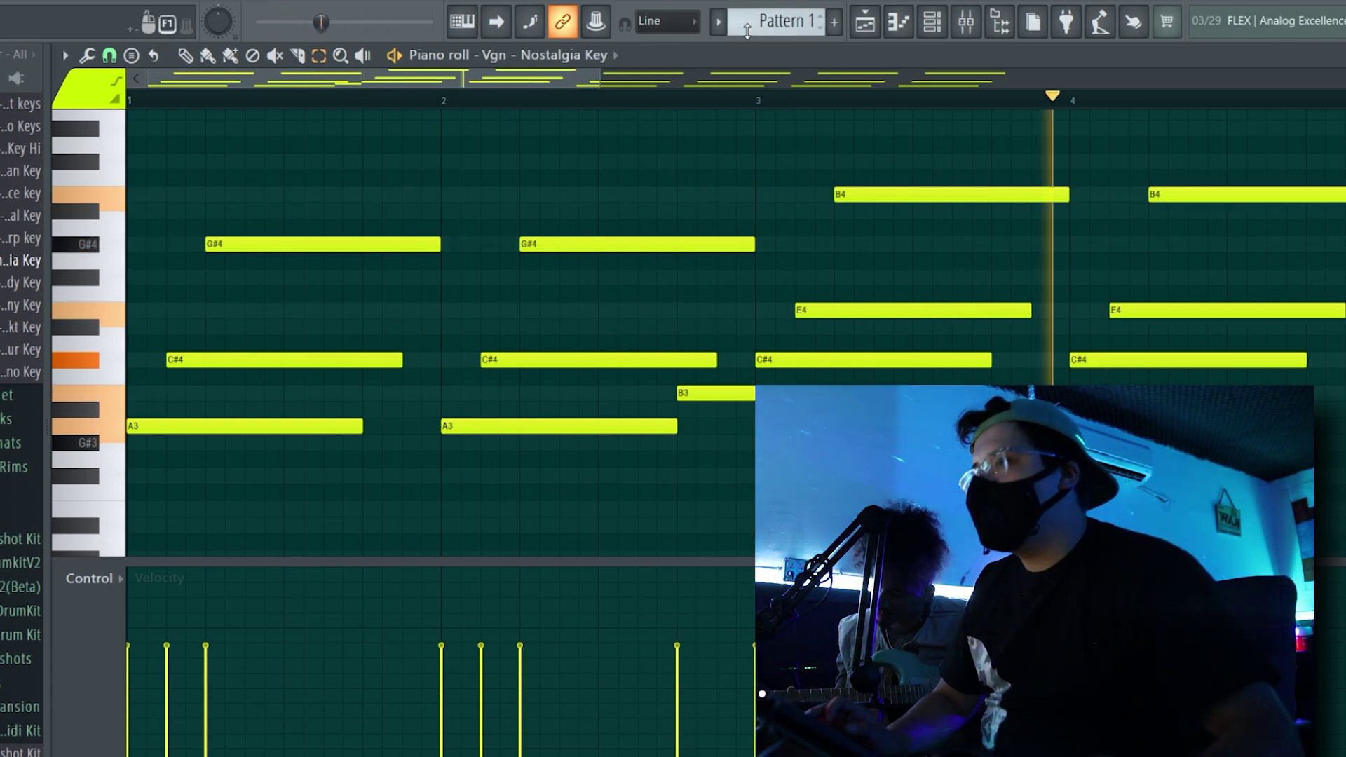
left_click_drag(597, 68, 981, 68)
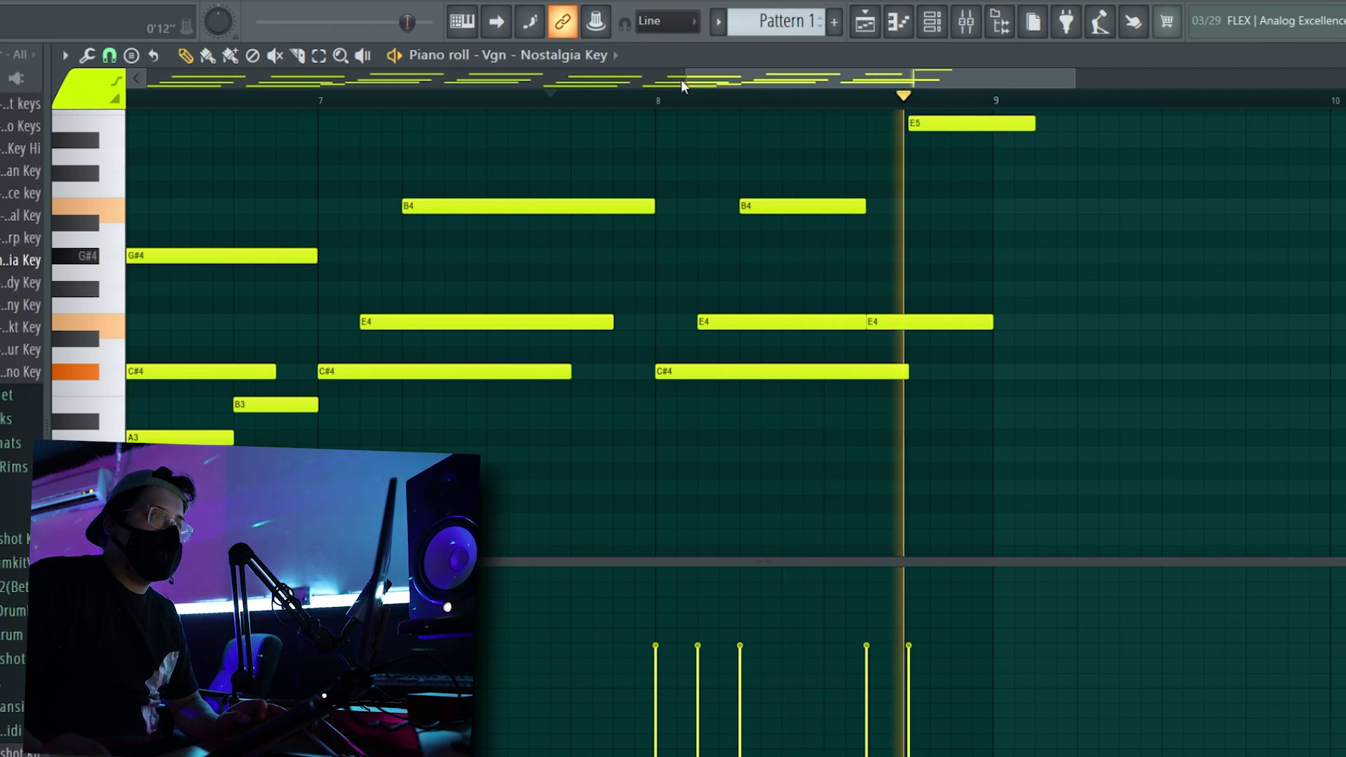
left_click_drag(682, 85, 148, 83)
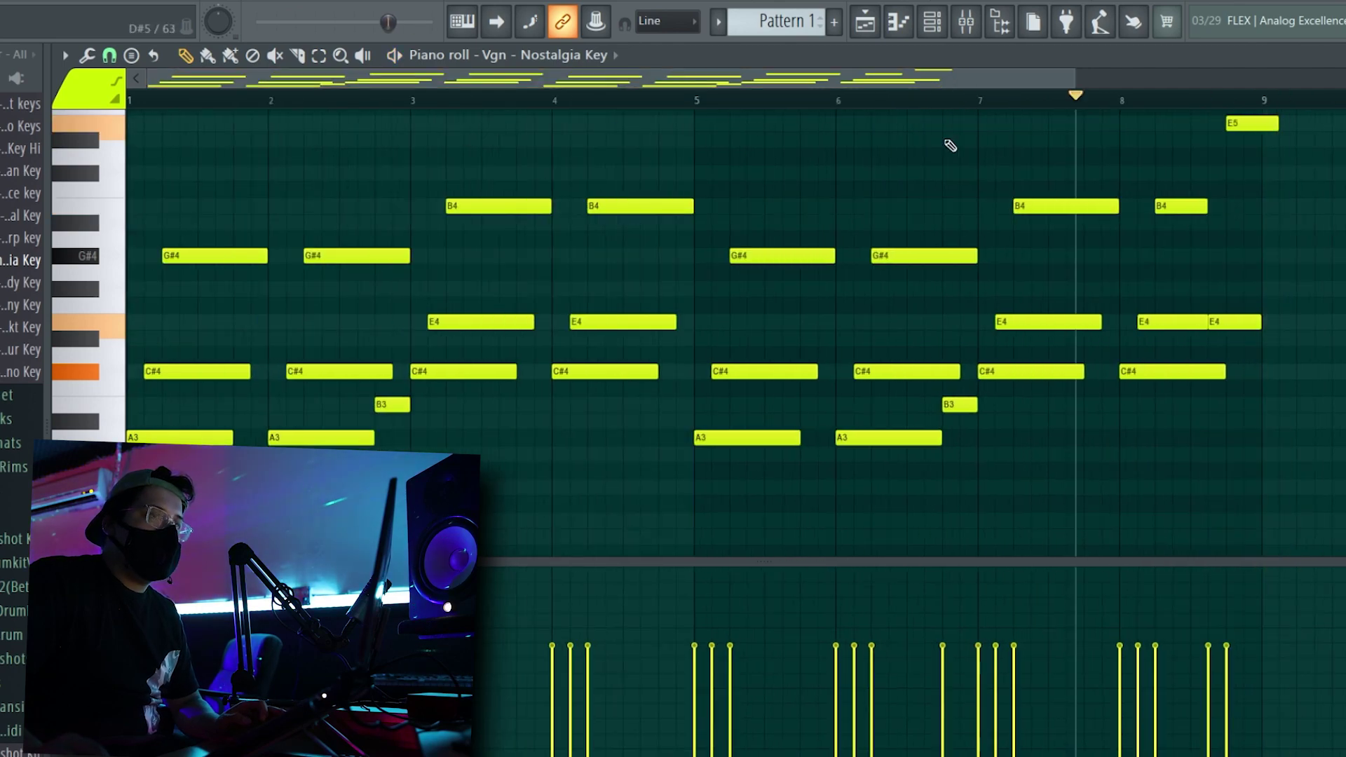
Trim the E5 note to finish by the end of bar 8, make it a slide note and play the melody
left_click_drag(1275, 122, 1261, 122)
double_click(1251, 123)
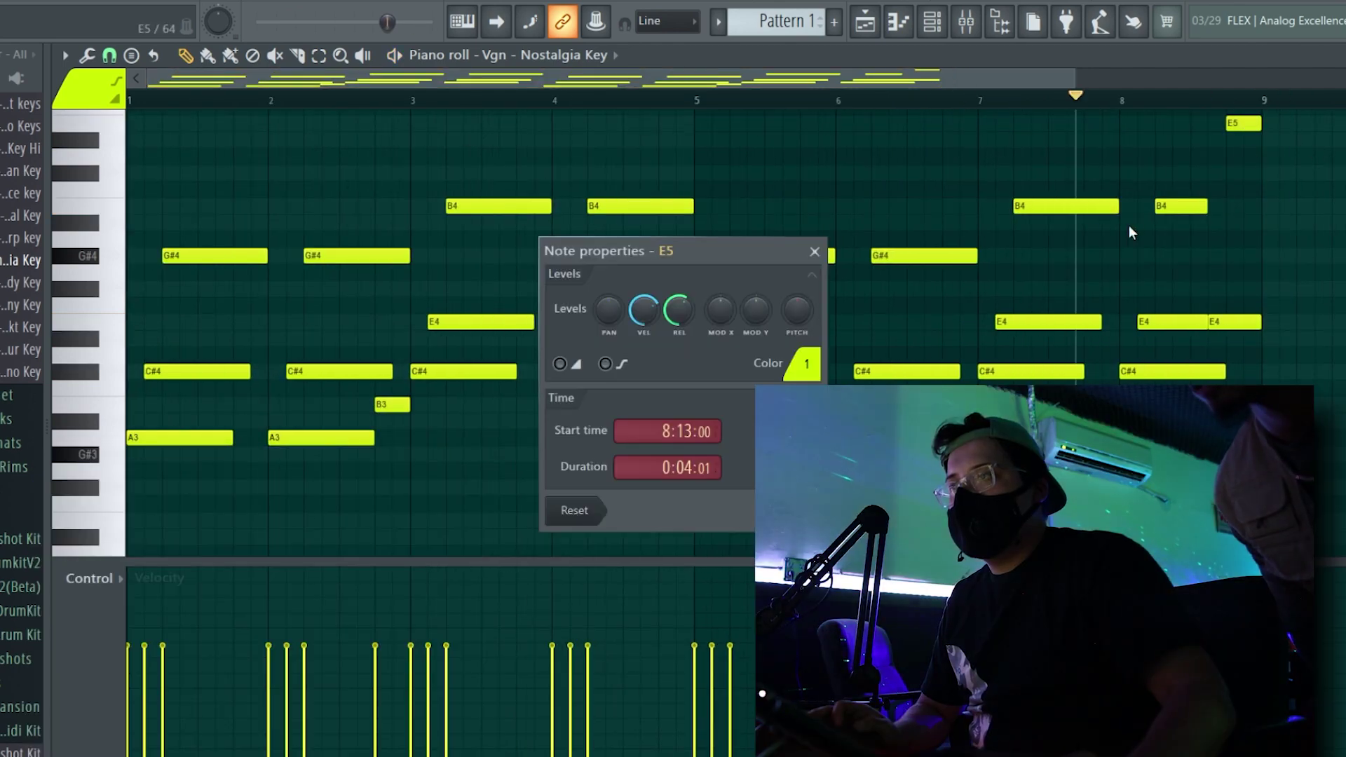
key("Return")
key("space")
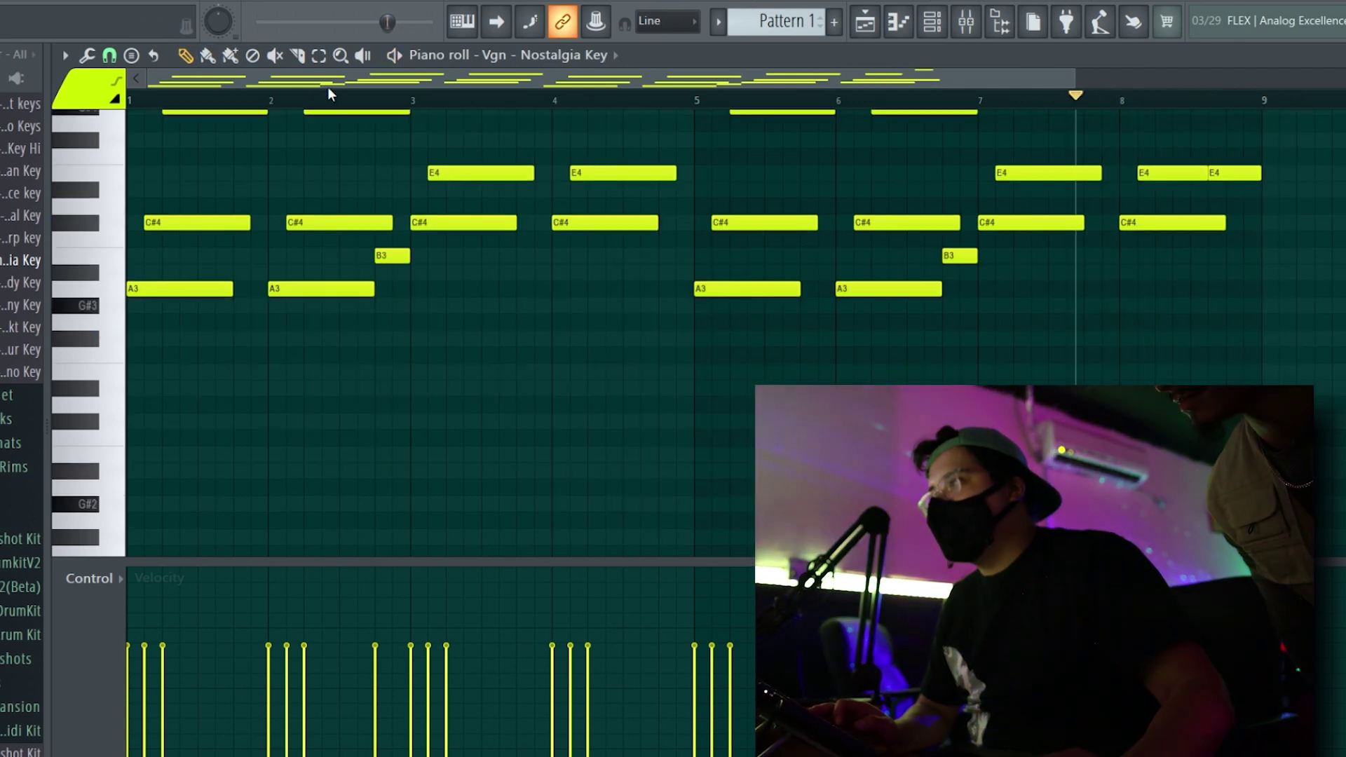
Copy the A3, B3 and C#4 root notes one octave lower and play the layered melody
left_click_drag(1273, 427, 80, 211)
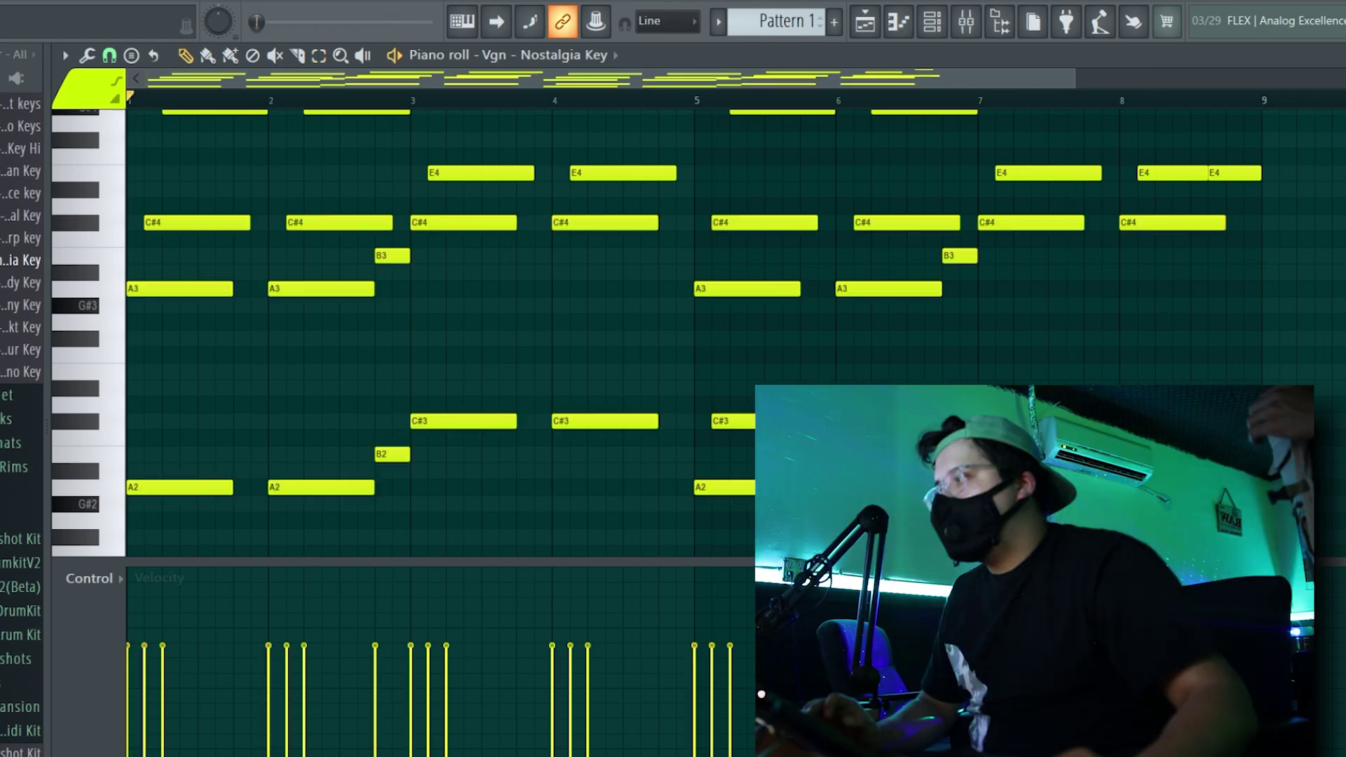
key("space")
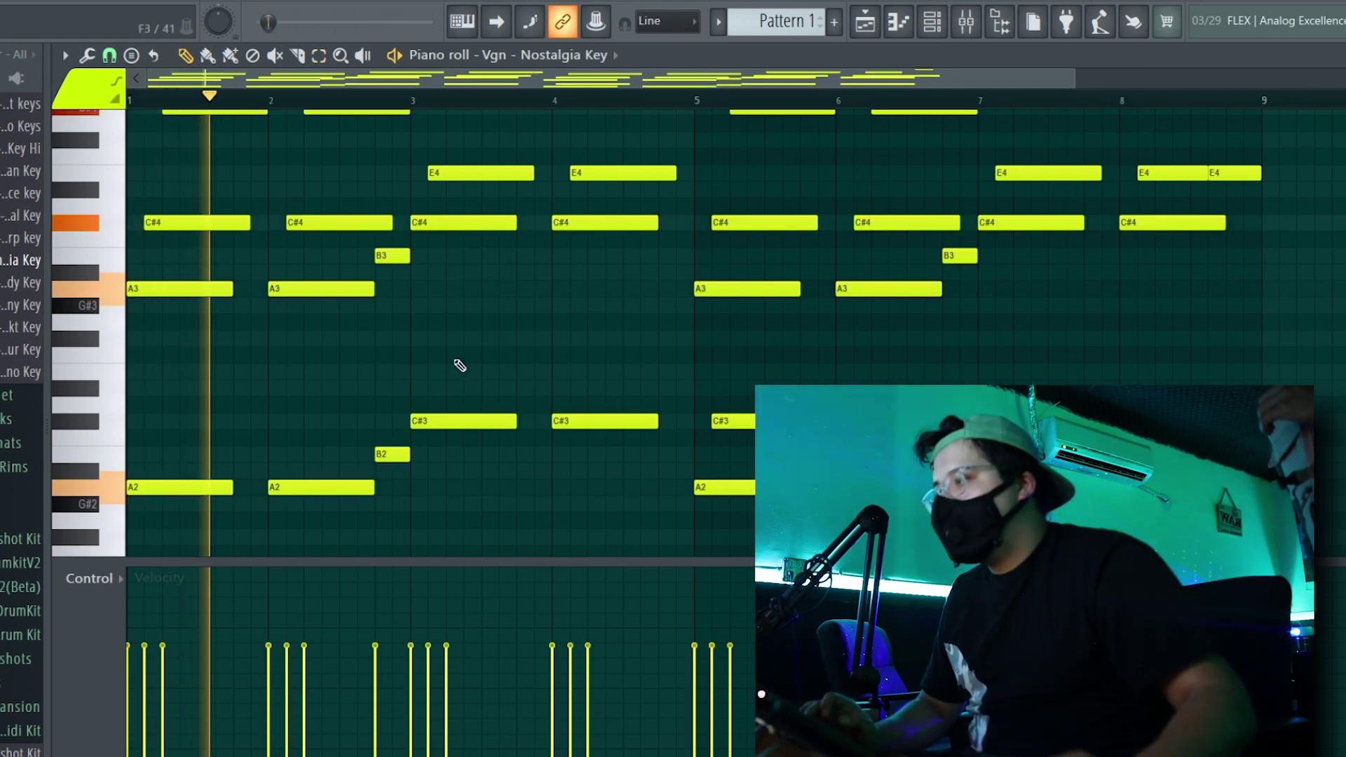
left_click(561, 339)
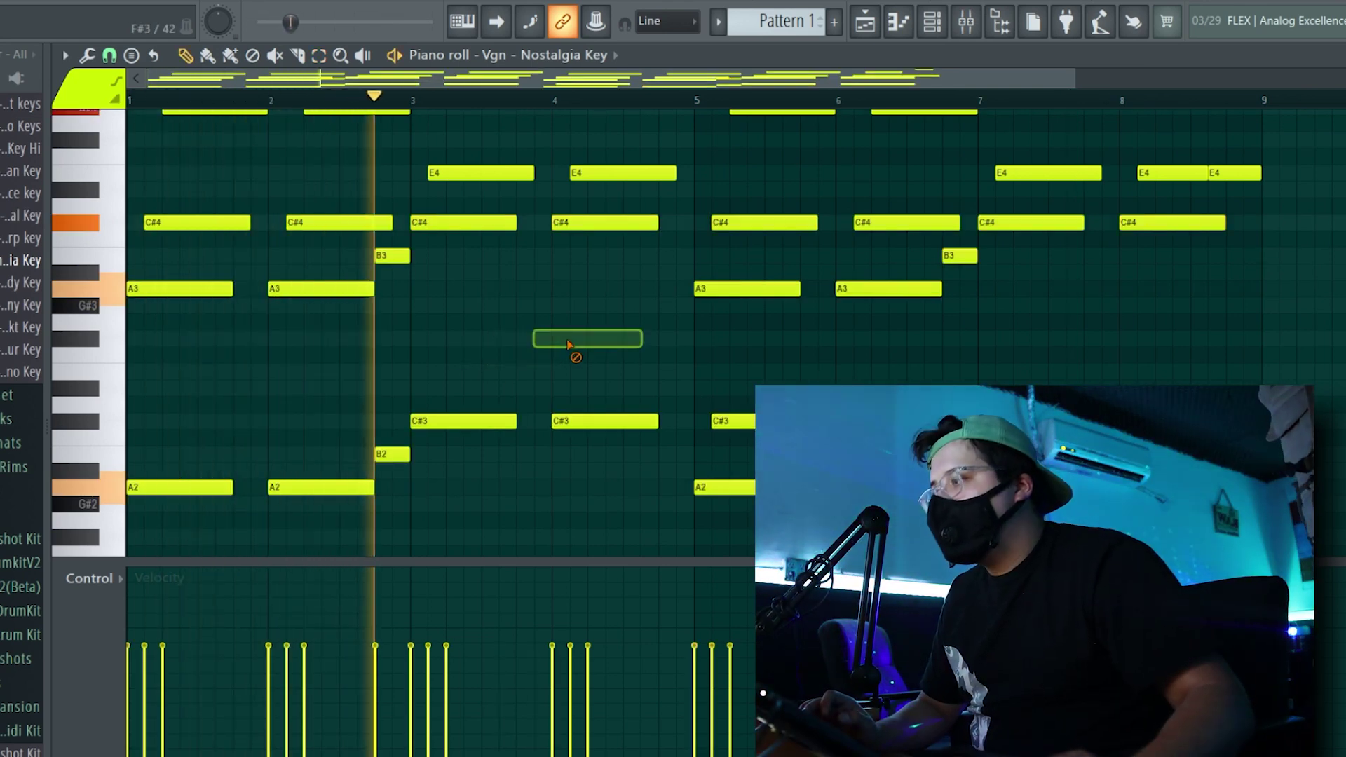
right_click(562, 339)
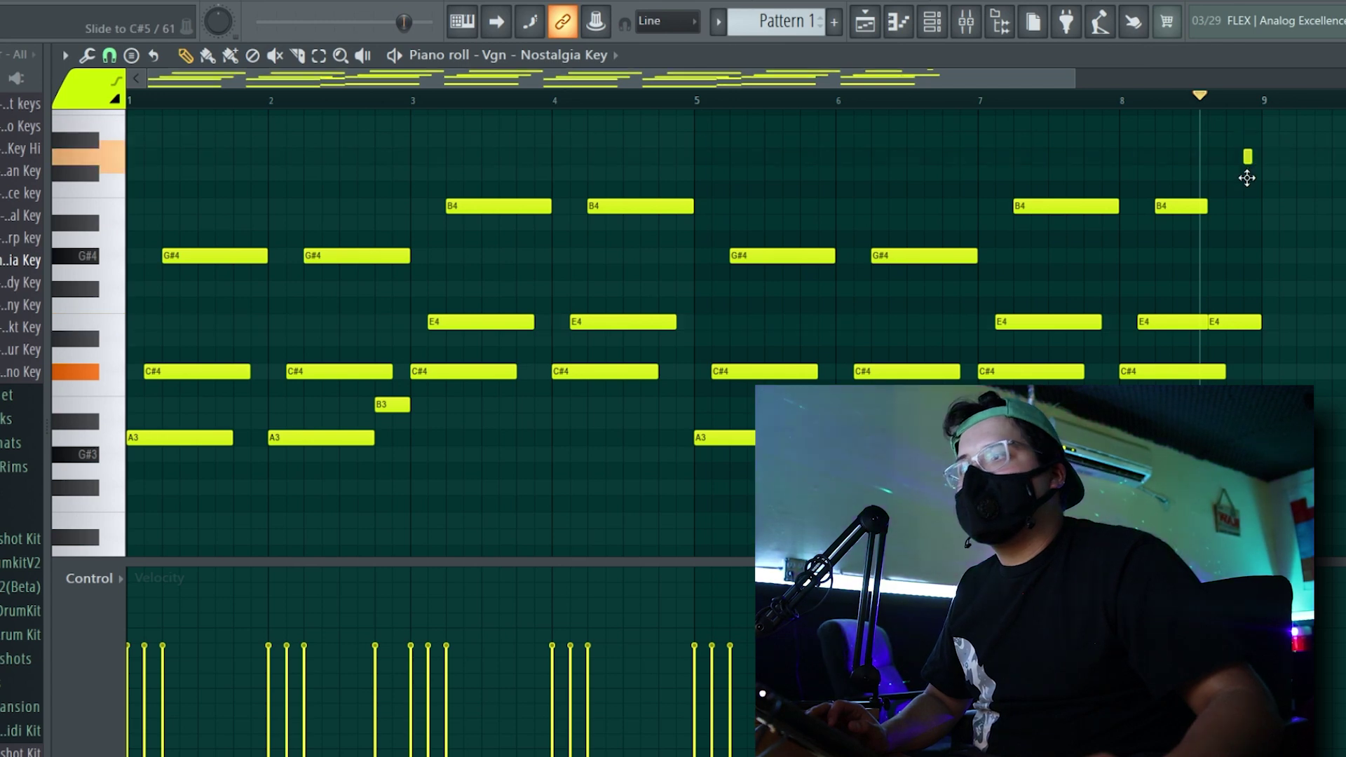
Move the short slide note near the end of bar 8 up to B5
key("space")
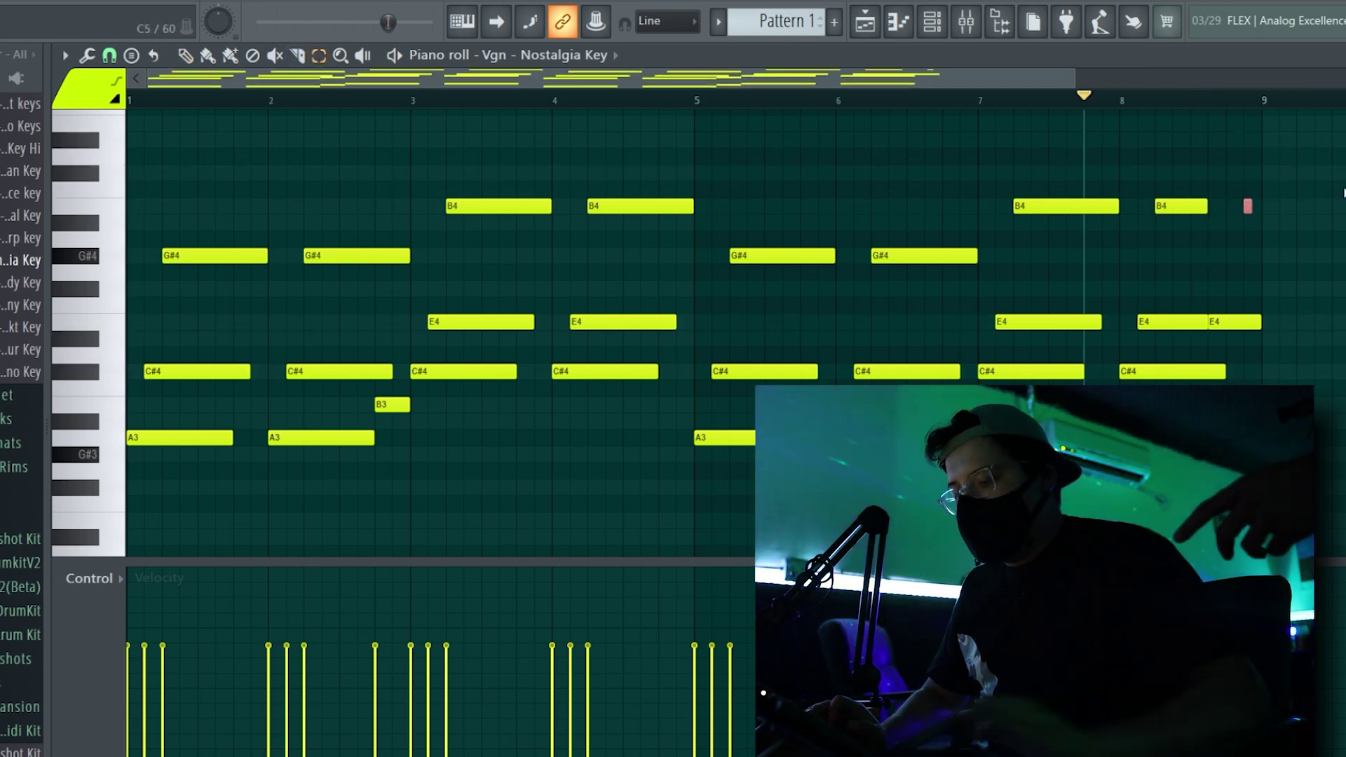
scroll(1246, 189, "up", 4)
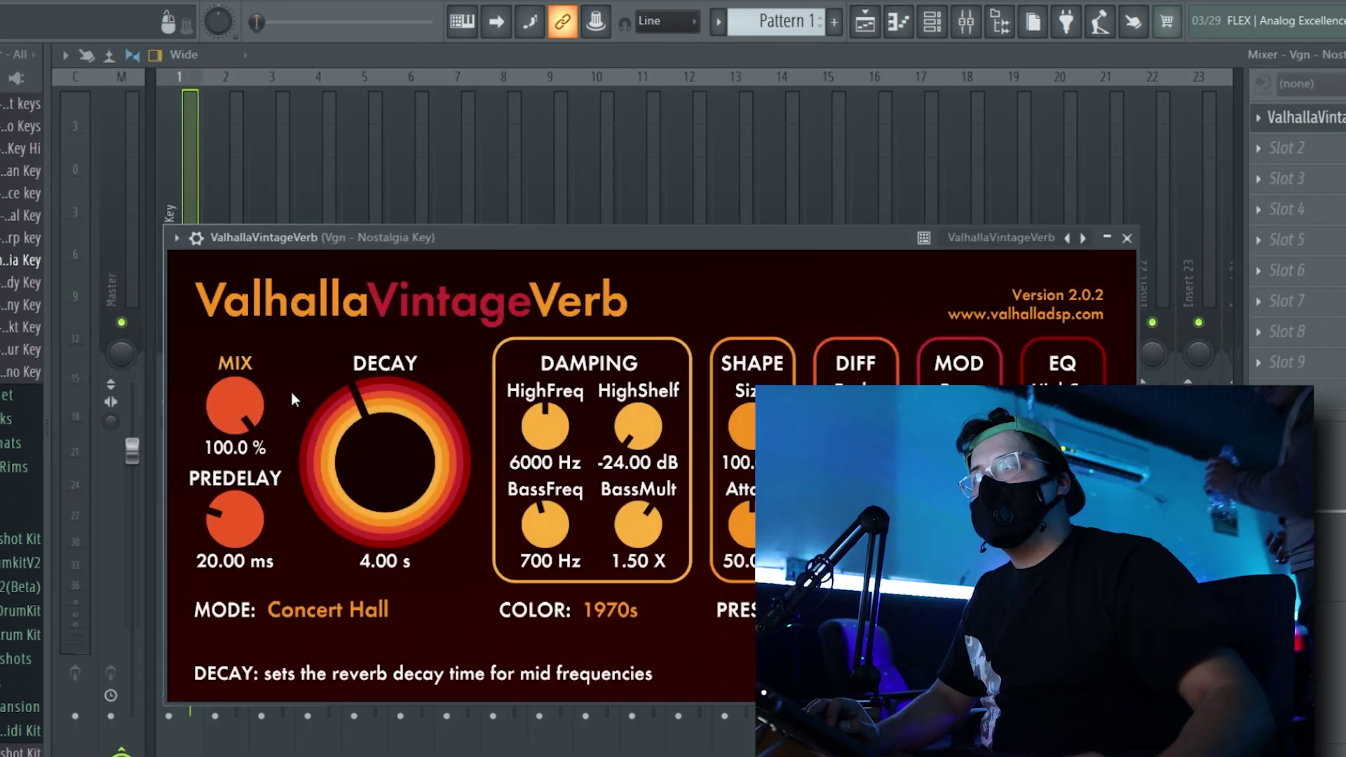
Put ValhallaVintageVerb on the Nostalgia Key mixer track and set its mix to about 15 %
left_click_drag(291, 393, 241, 494)
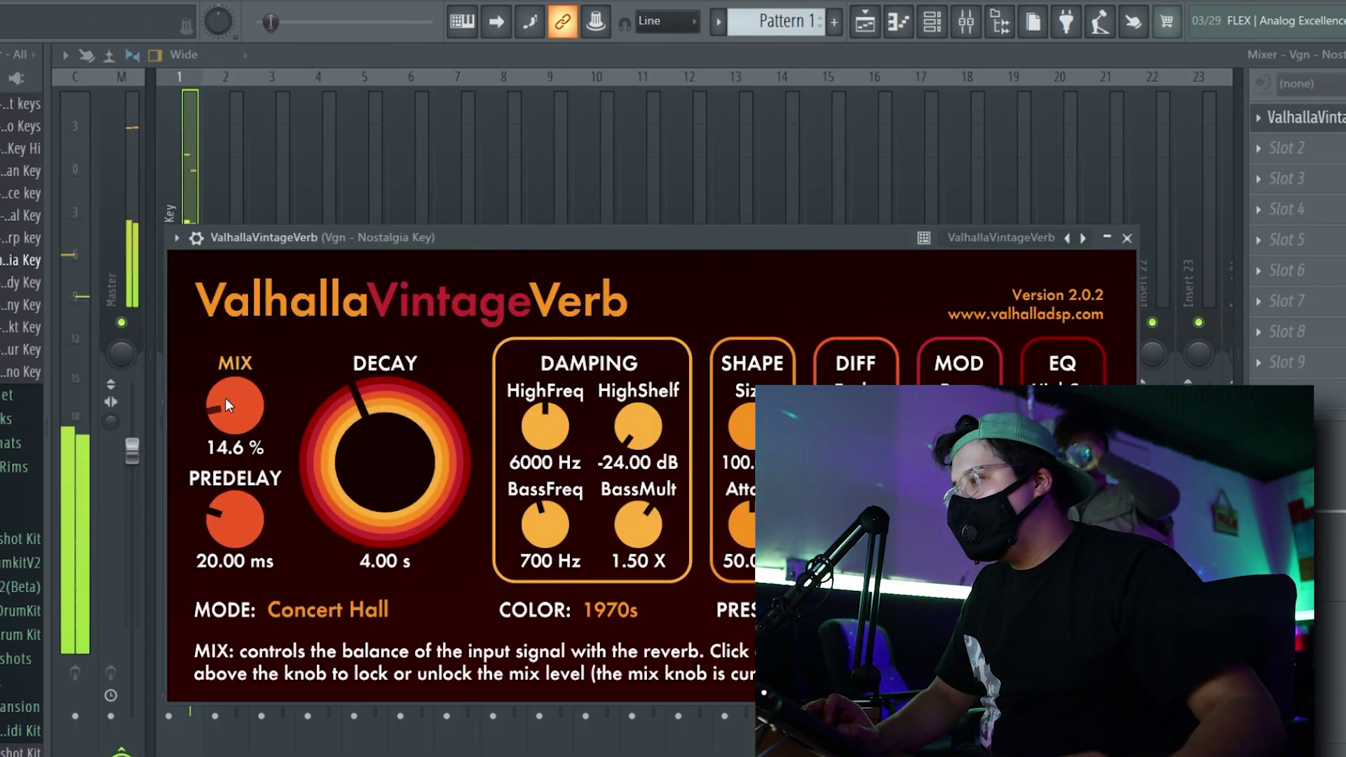
left_click_drag(225, 398, 223, 411)
left_click(932, 24)
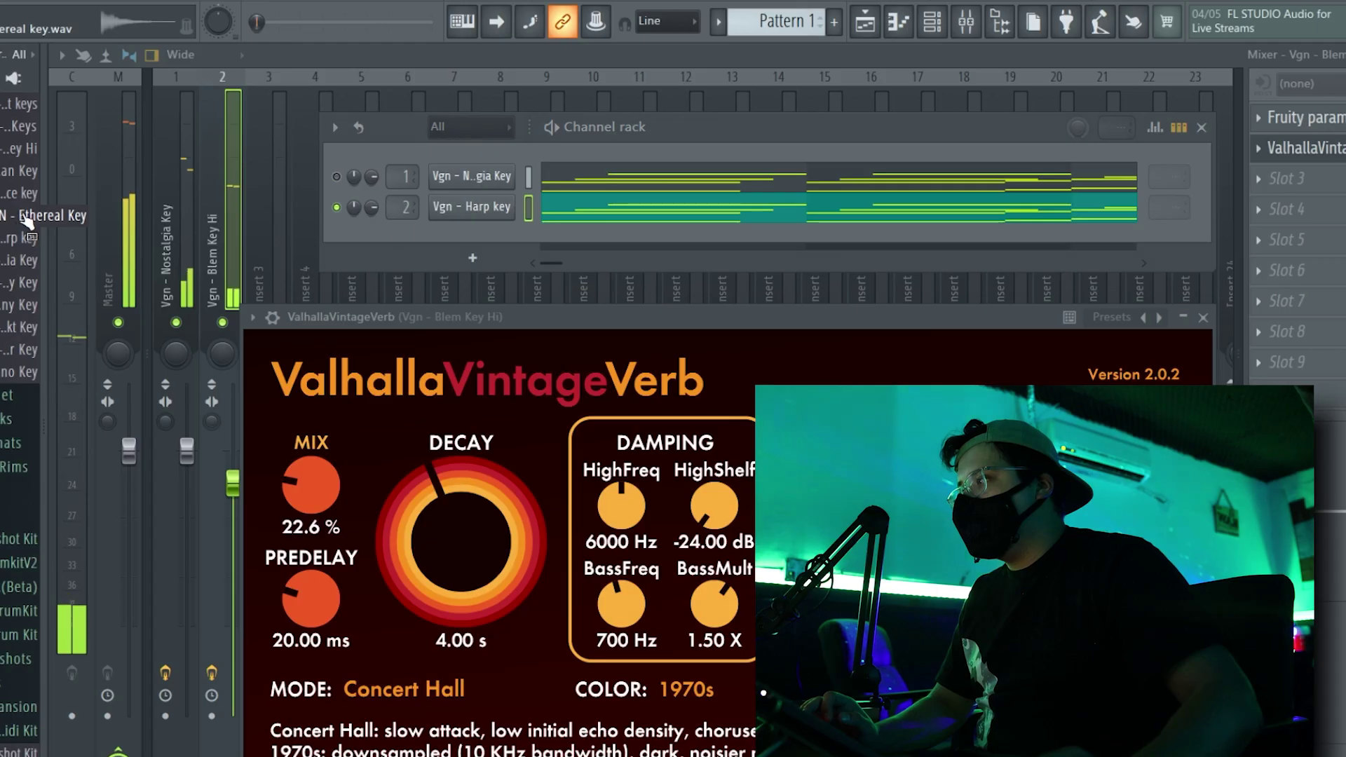
Try the Ethereal Key sample on the second channel, then replace it with Blem Key Hi
left_click_drag(479, 218, 2, 304)
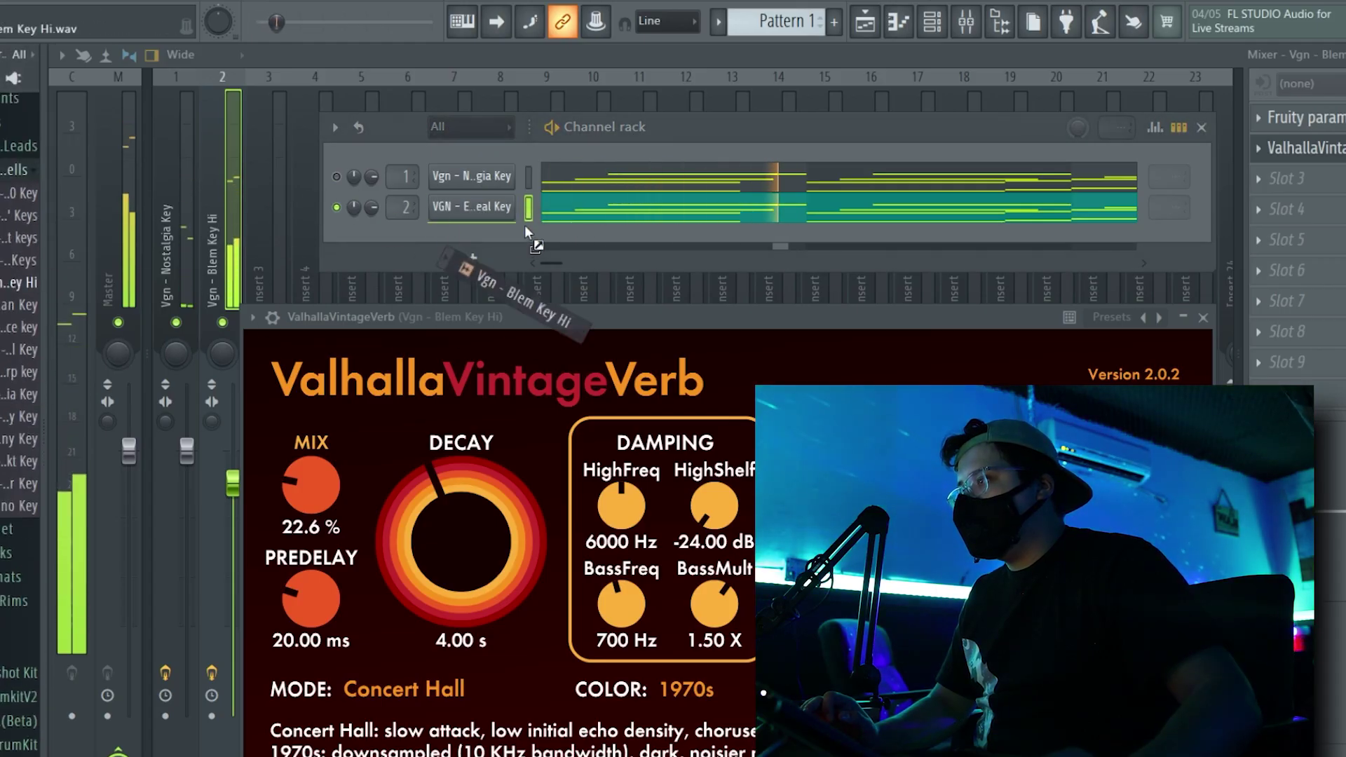
left_click_drag(446, 212, 446, 210)
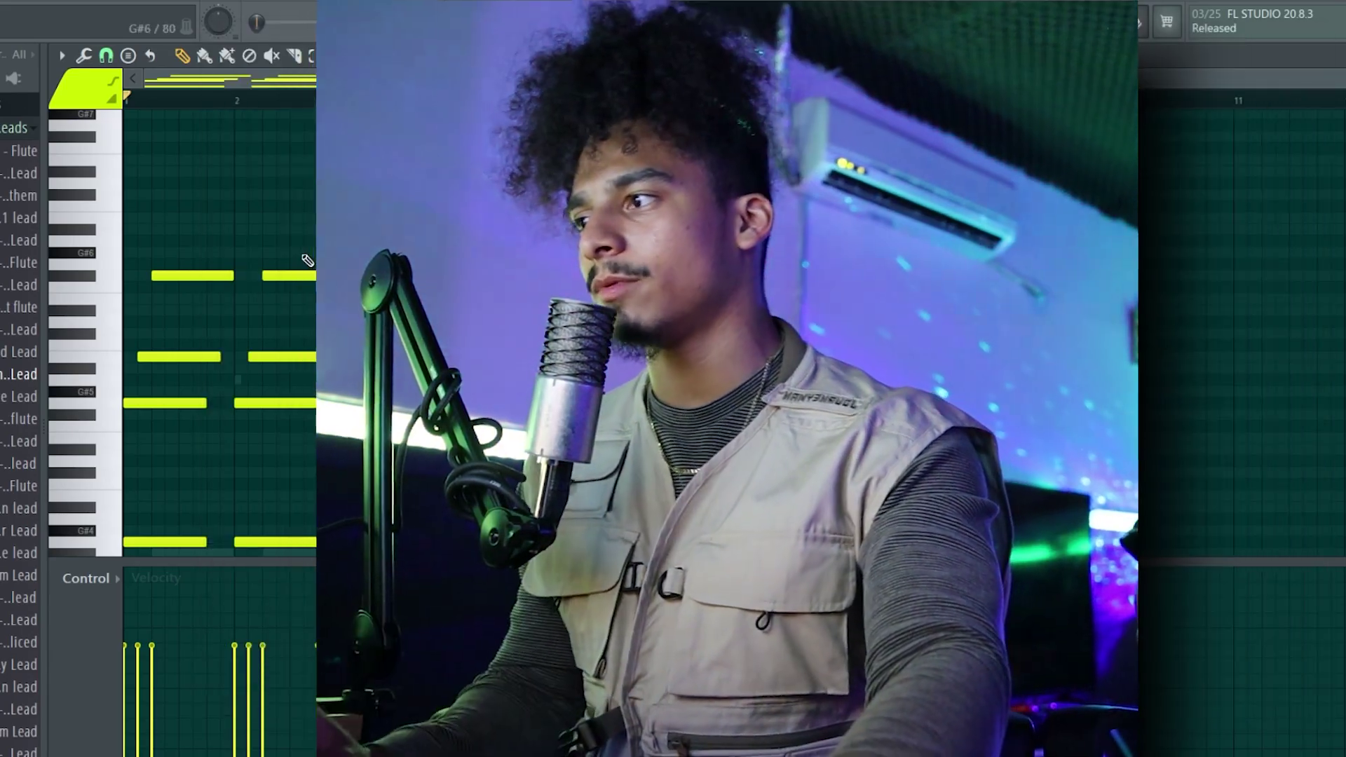
Write a descending G#6, F#6, F6 figure in bar 1 for the Oca Flute
scroll(307, 260, "down", 3)
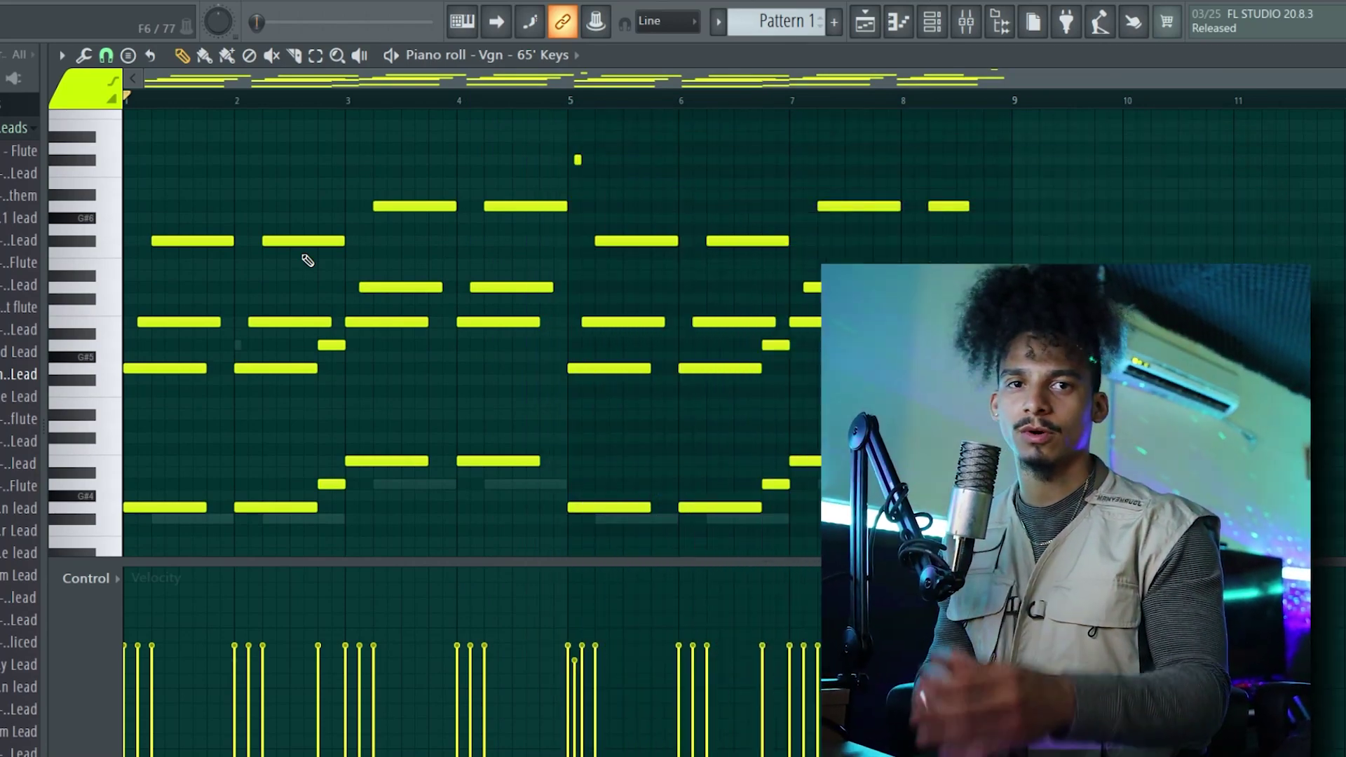
scroll(307, 260, "up", 3)
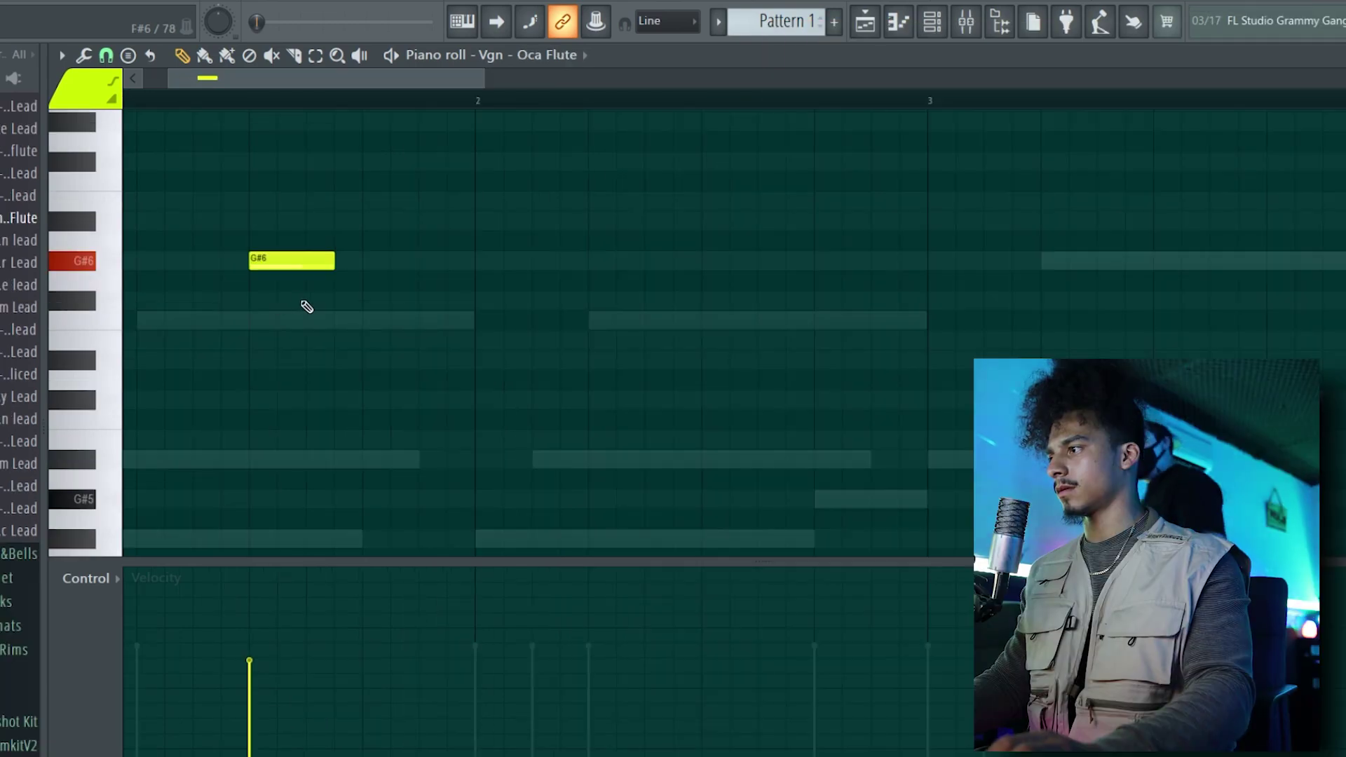
left_click(326, 301)
left_click(385, 323)
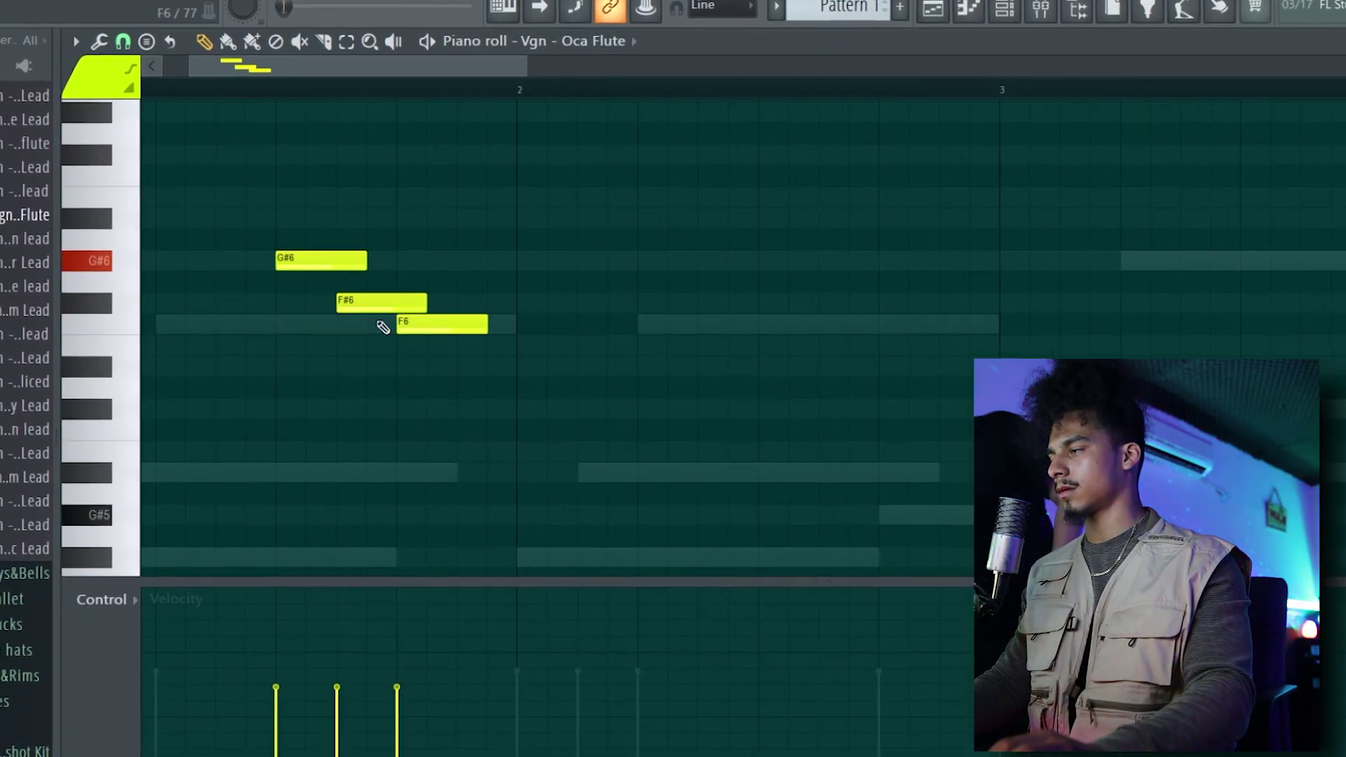
Turn the F#6 and F6 flute notes in bar 1 into slide notes
double_click(391, 323)
left_click(924, 546)
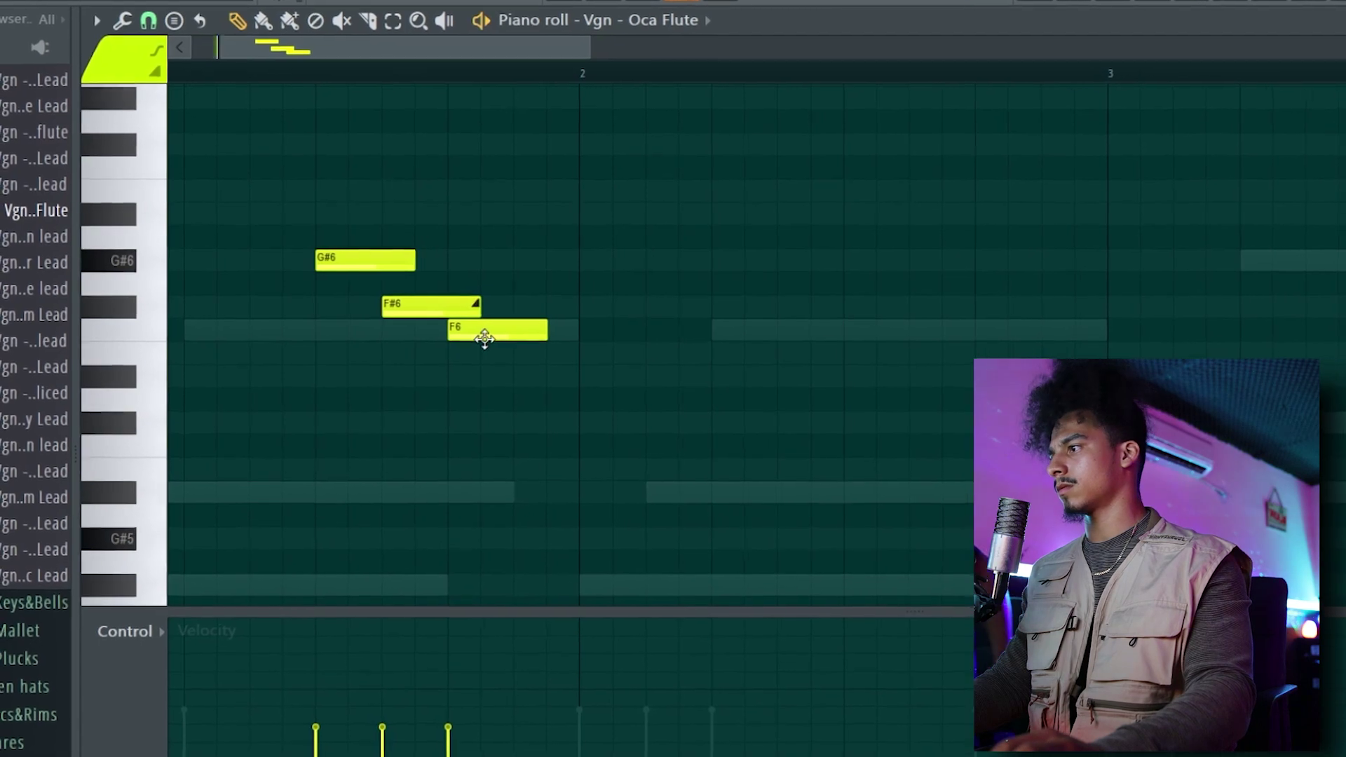
key("space")
Shorten the F#6 and F6 slide notes to thin slivers and play the flute phrase
key("space")
double_click(518, 340)
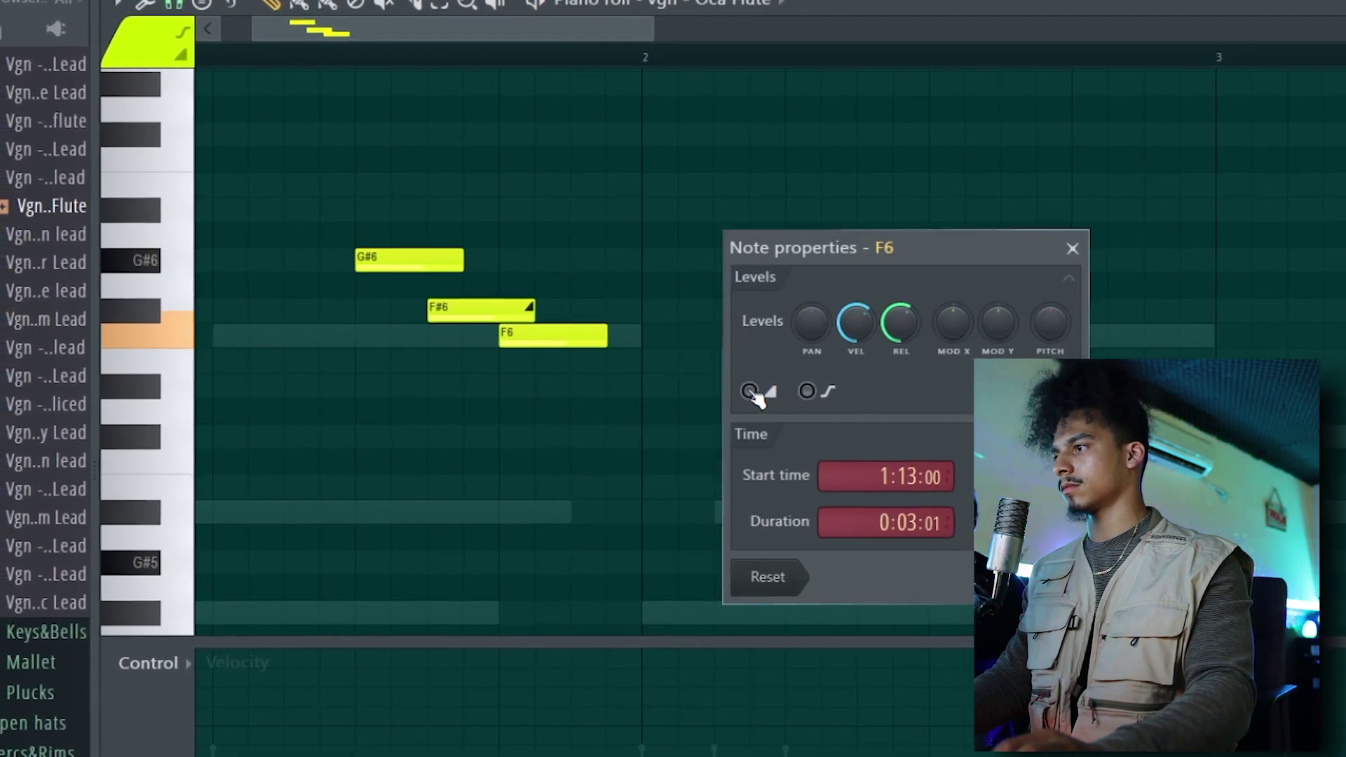
left_click(733, 391)
left_click(999, 567)
key("space")
left_click_drag(543, 385, 497, 295)
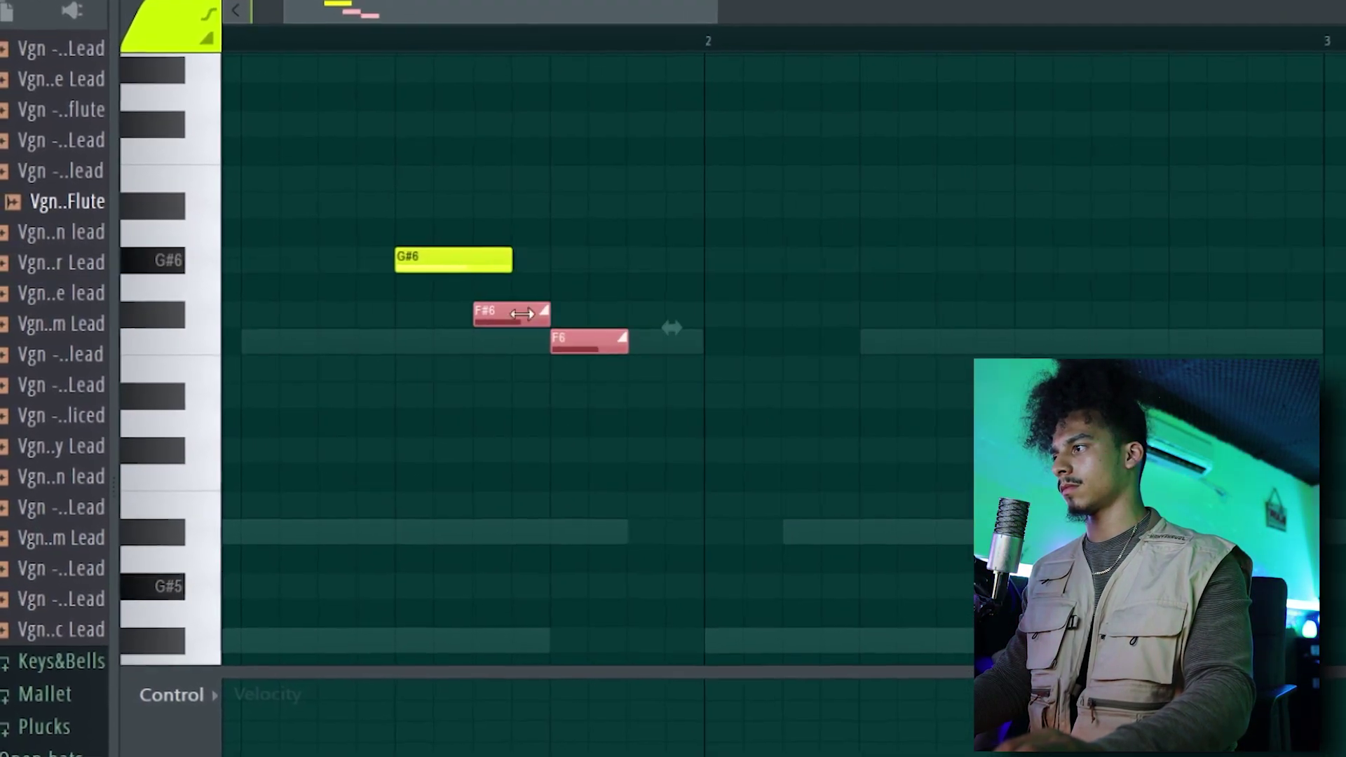
key("Delete")
key("space")
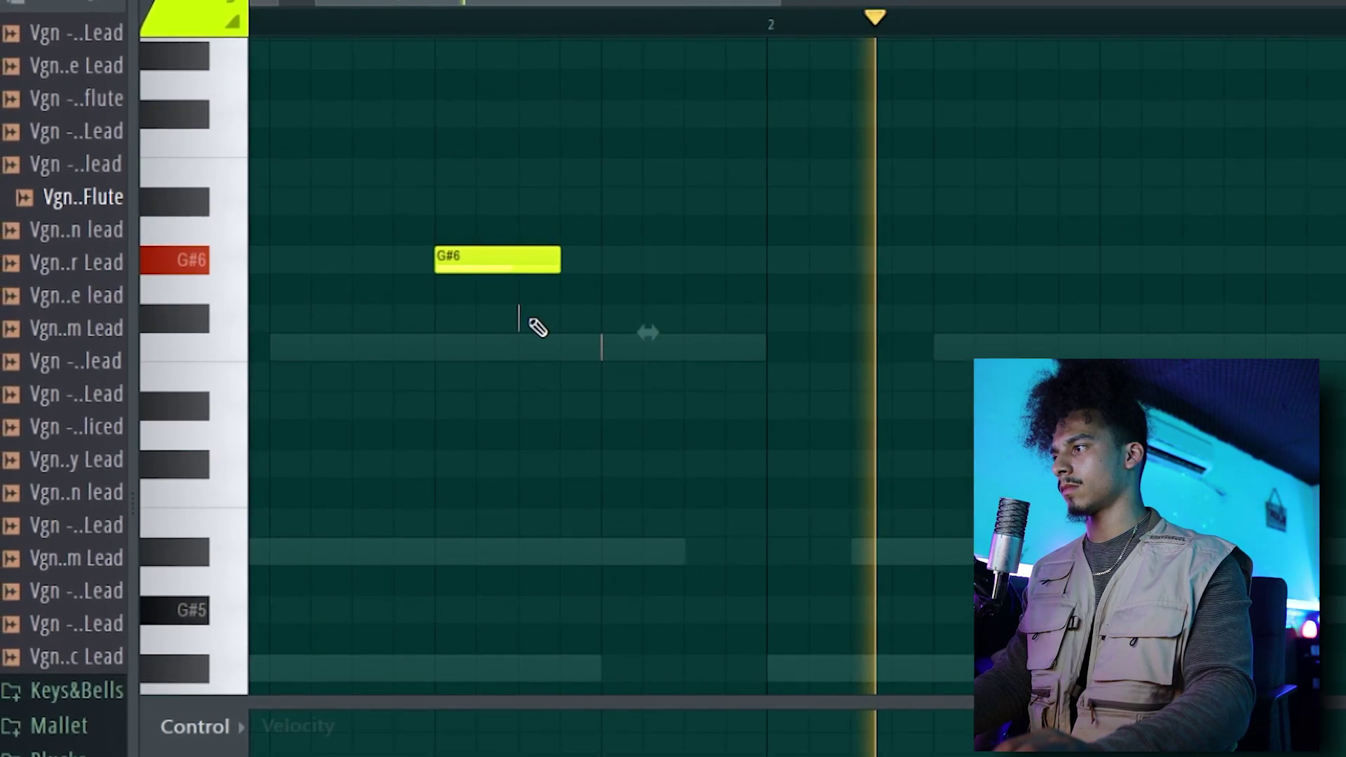
Copy the slide phrase into bars 2 and 3 starting on F6, and add D#6, C#6 and D#6 slides in bar 4
key("space")
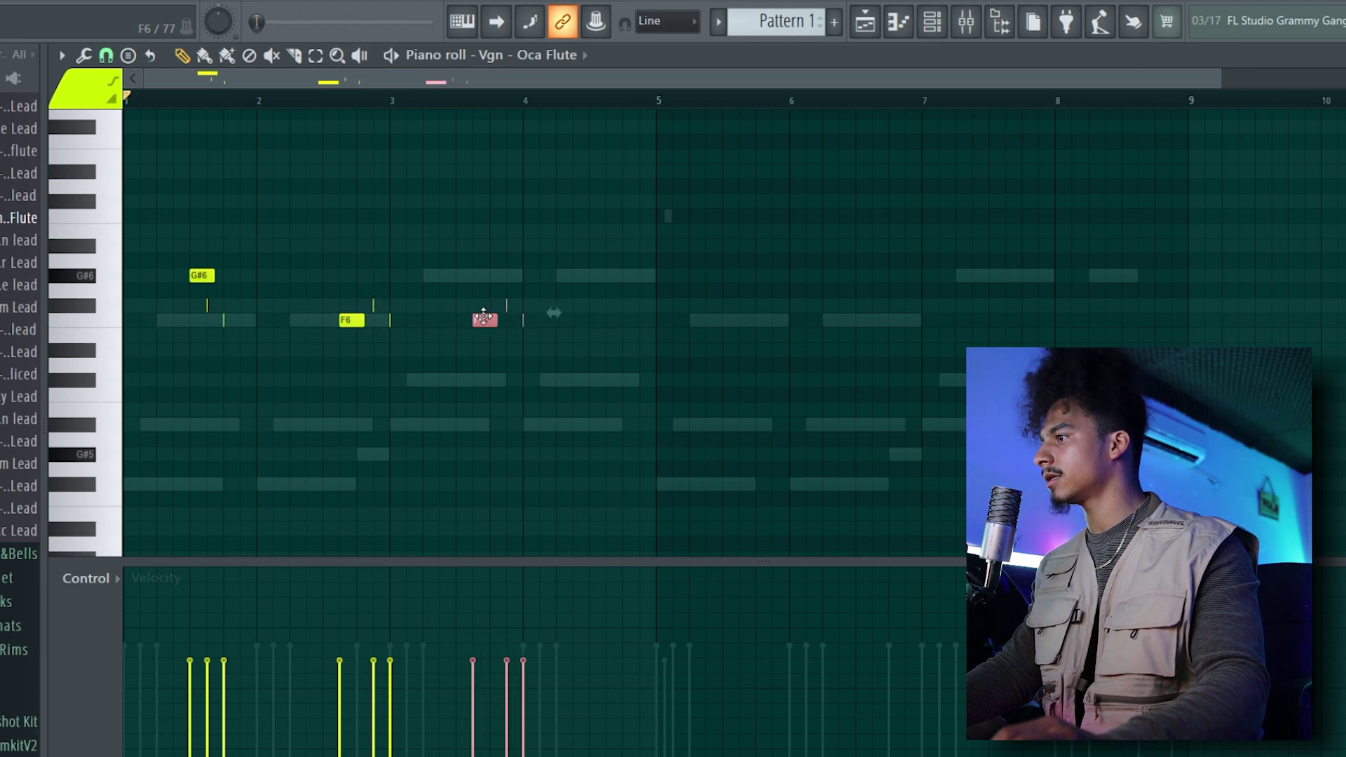
left_click(467, 108)
key("space")
left_click_drag(561, 336, 563, 351)
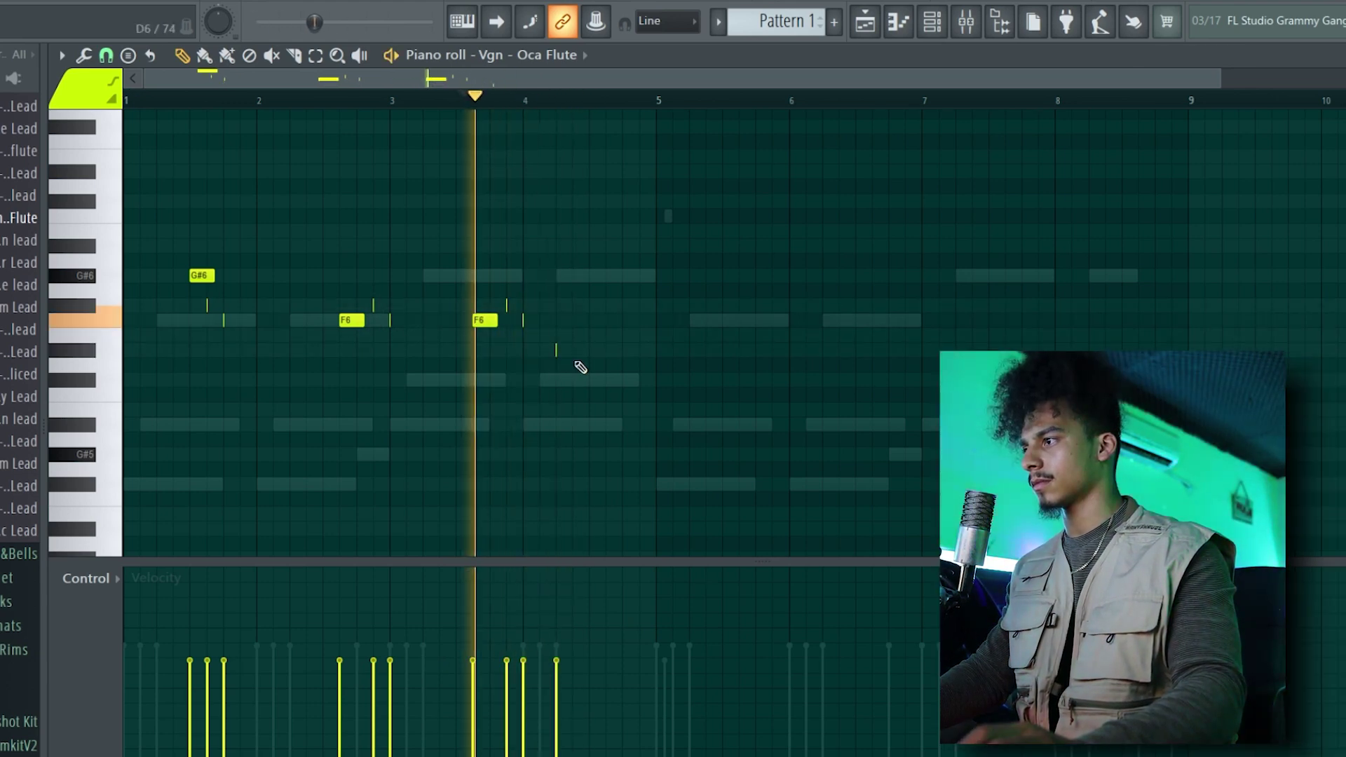
scroll(580, 367, "up", 3)
key("space")
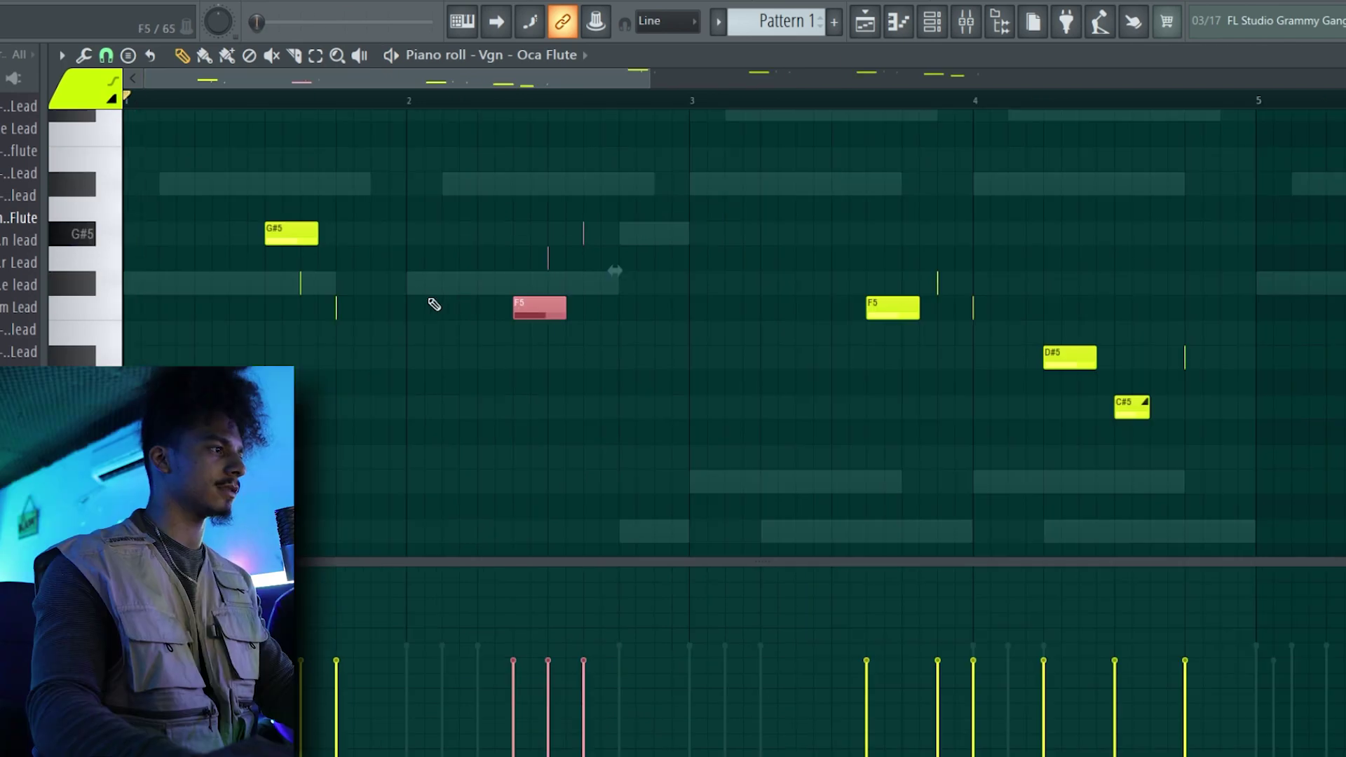
Shift the flute phrase in bar 2 one step later, set its middle slide note to F#5 and play the melody
key("space")
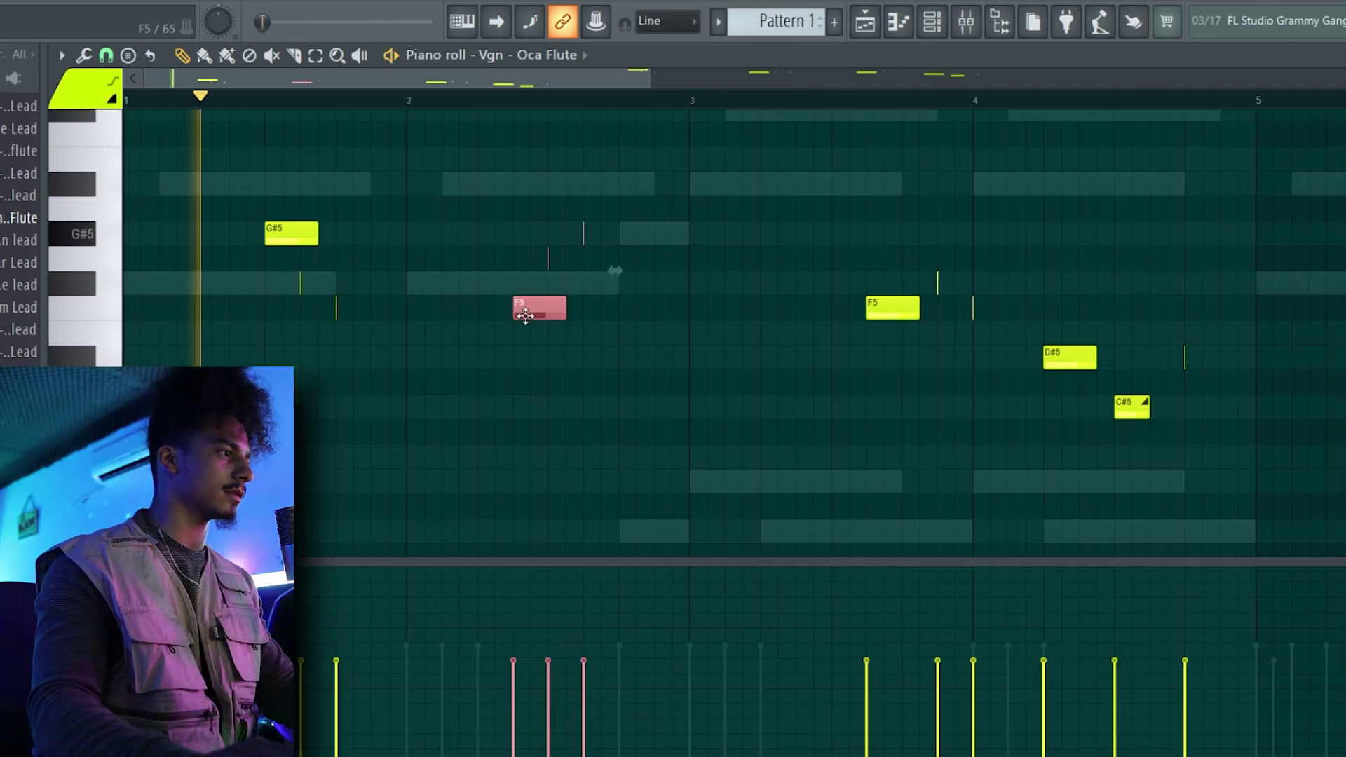
left_click_drag(528, 313, 574, 303)
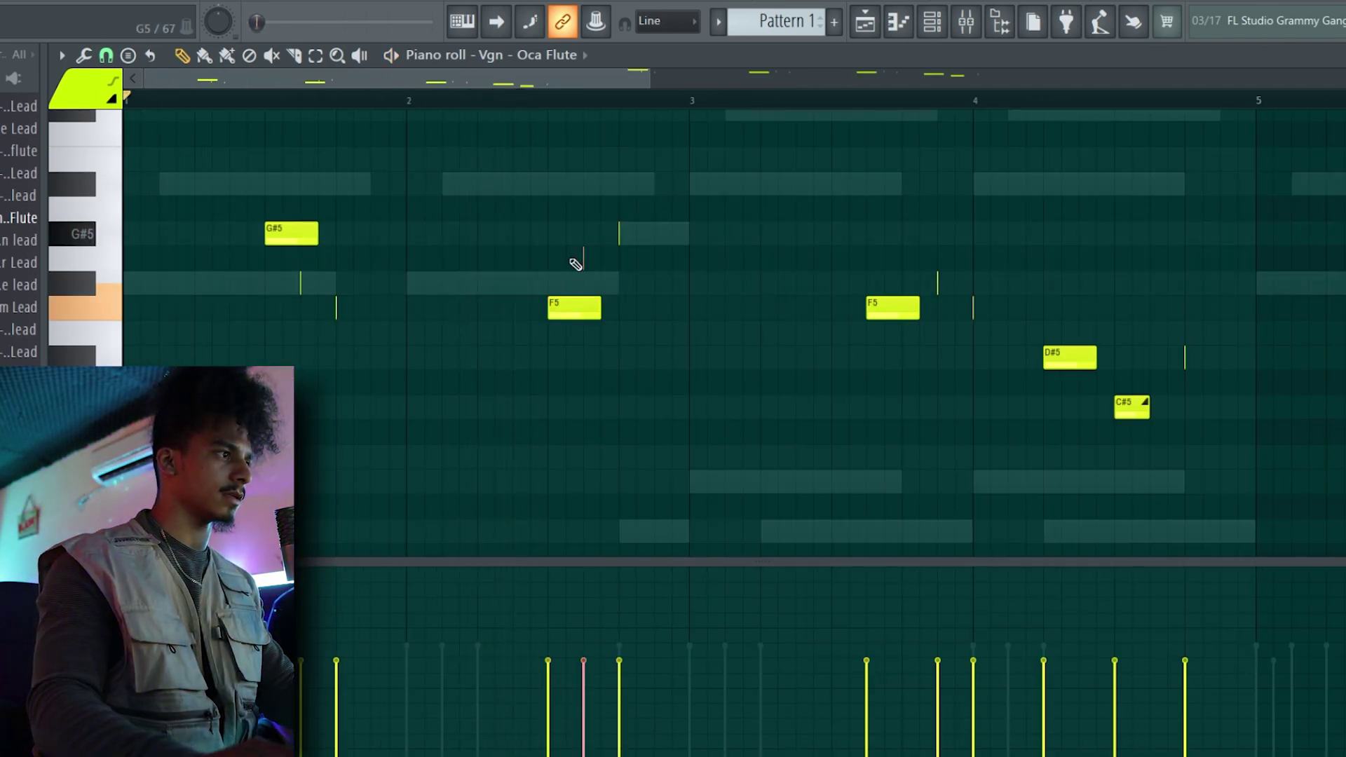
key("space")
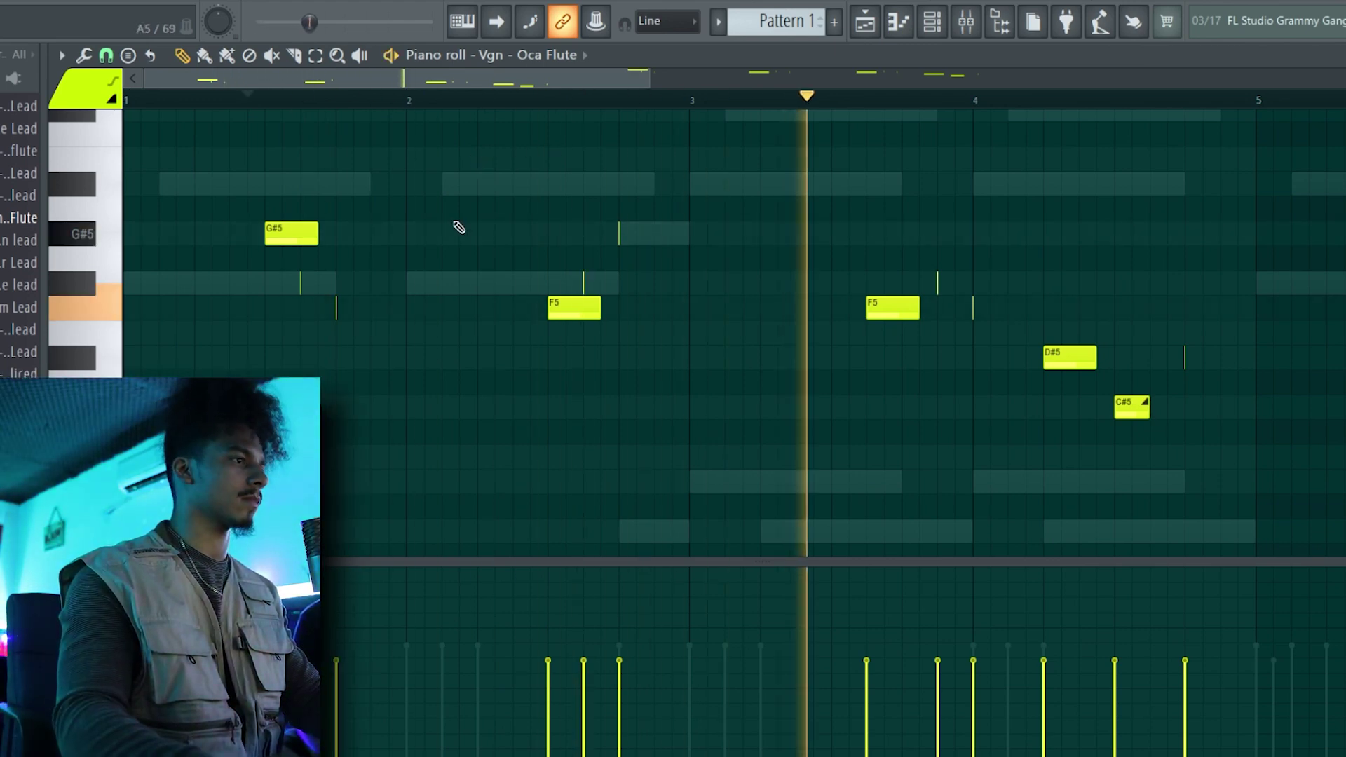
scroll(491, 211, "down", 2)
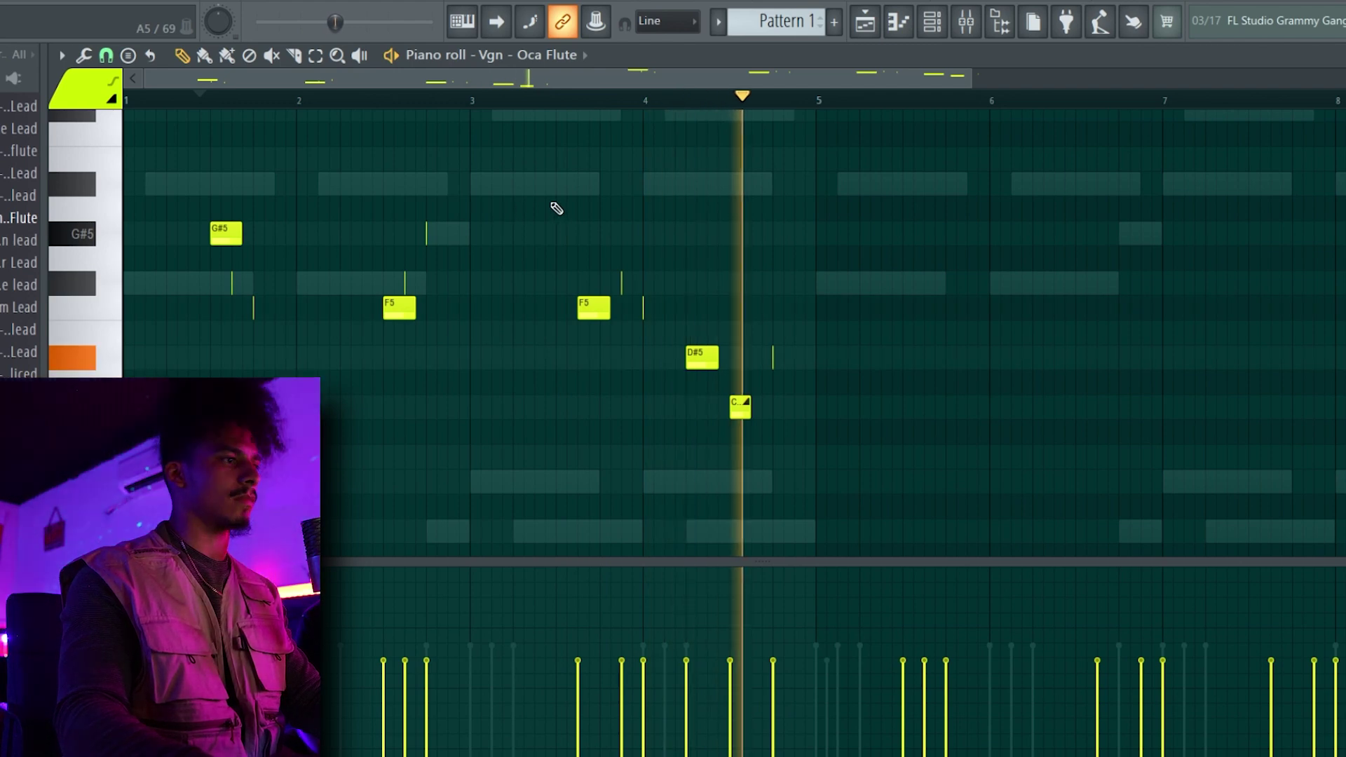
scroll(491, 186, "down", 2)
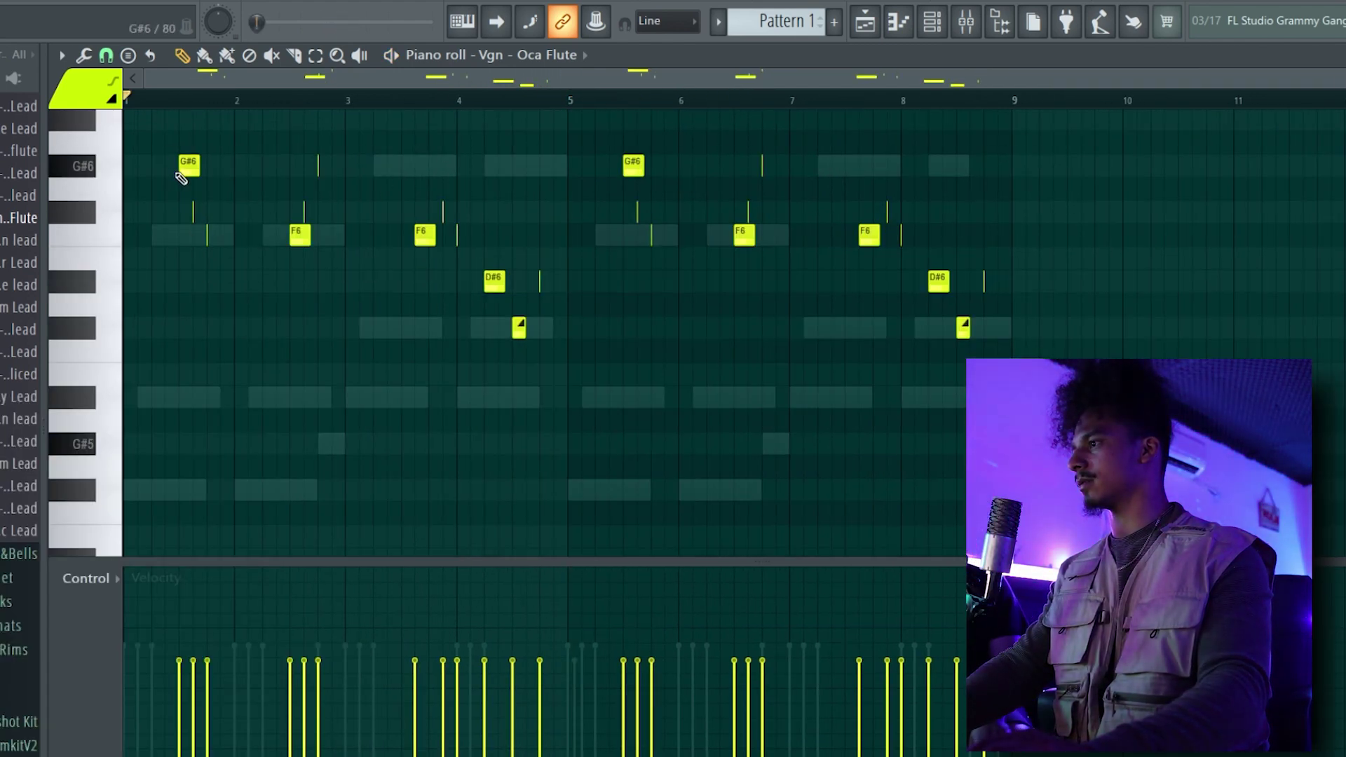
Replace bars 3 and 4 of the flute melody with a copy of the bar 1 to 2 phrase
left_click_drag(570, 356, 407, 180)
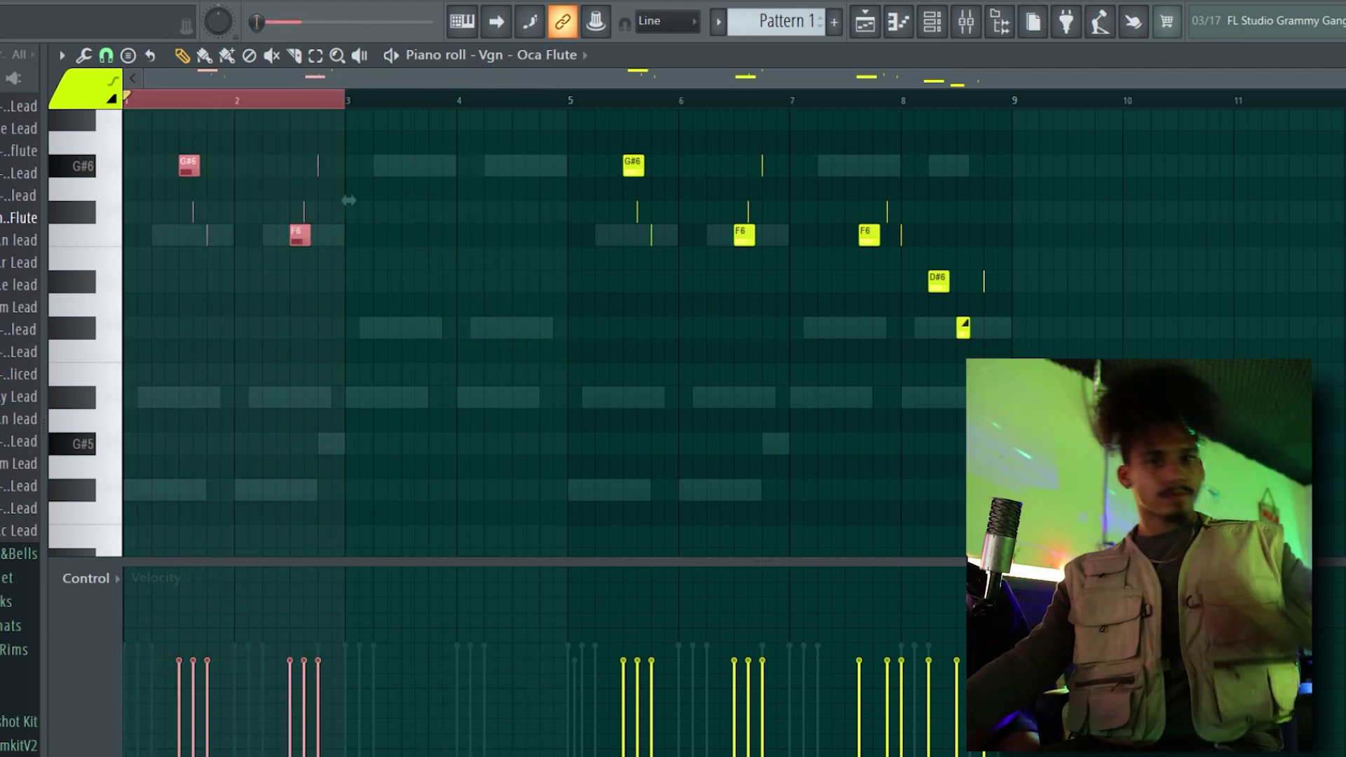
scroll(20, 421, "up", 7)
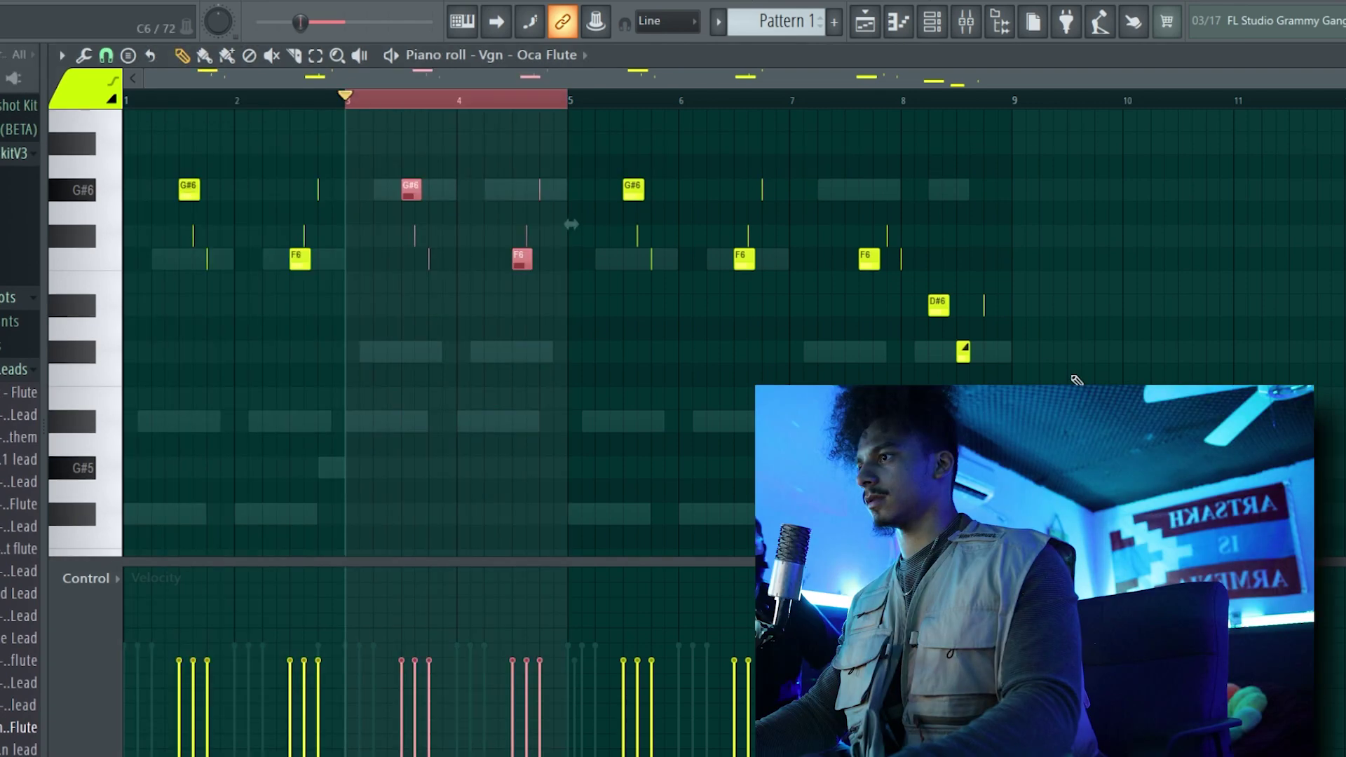
left_click_drag(1046, 363, 616, 173)
key("ctrl+b")
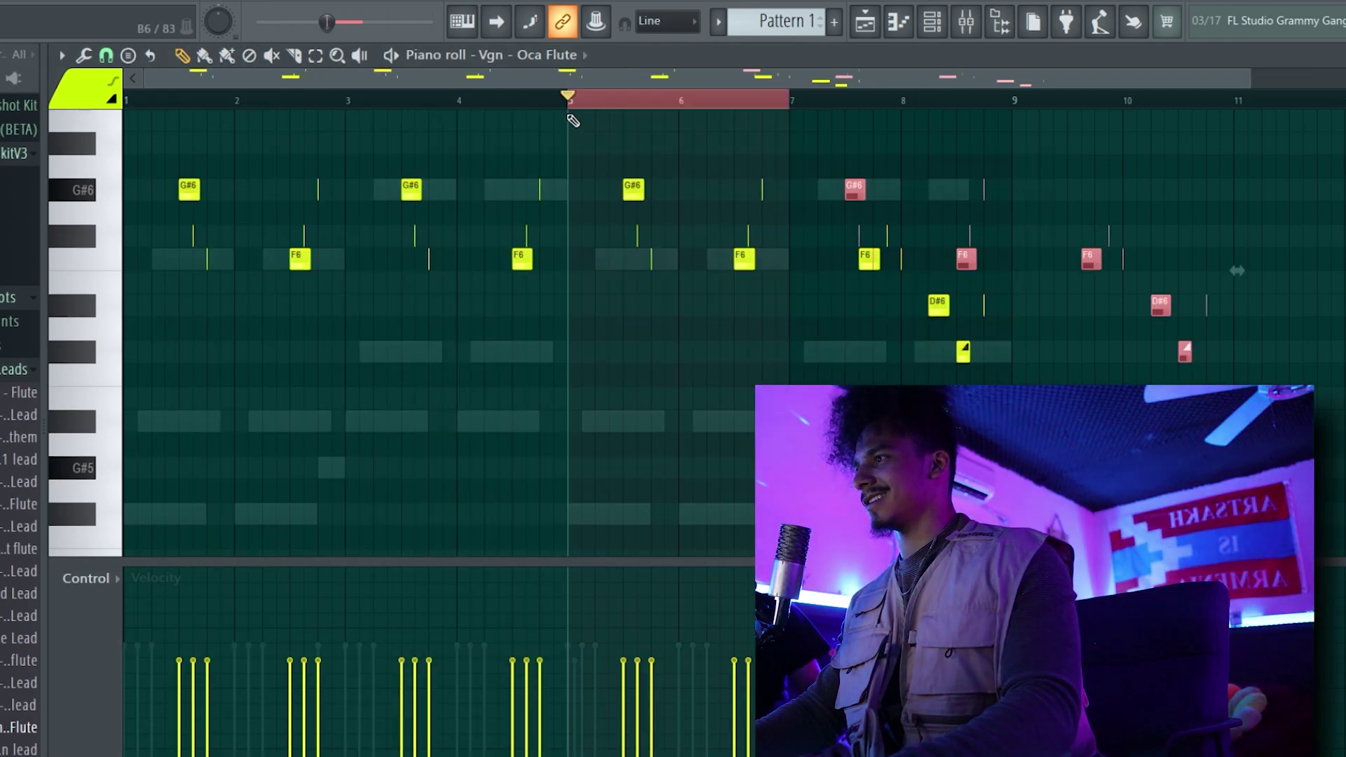
Layer a copy of the flute phrases slightly later and one octave lower
left_click_drag(570, 101, 126, 101)
key("ctrl+b")
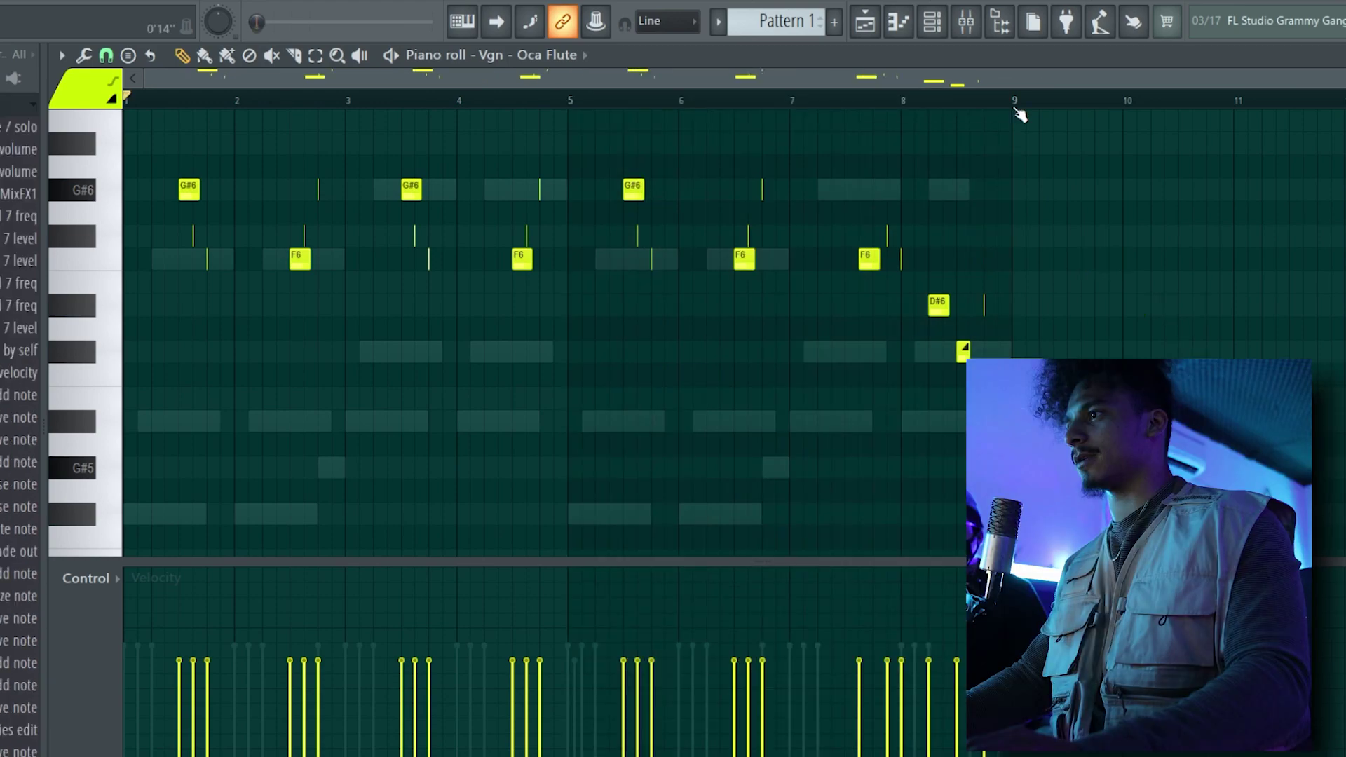
key("ctrl+a")
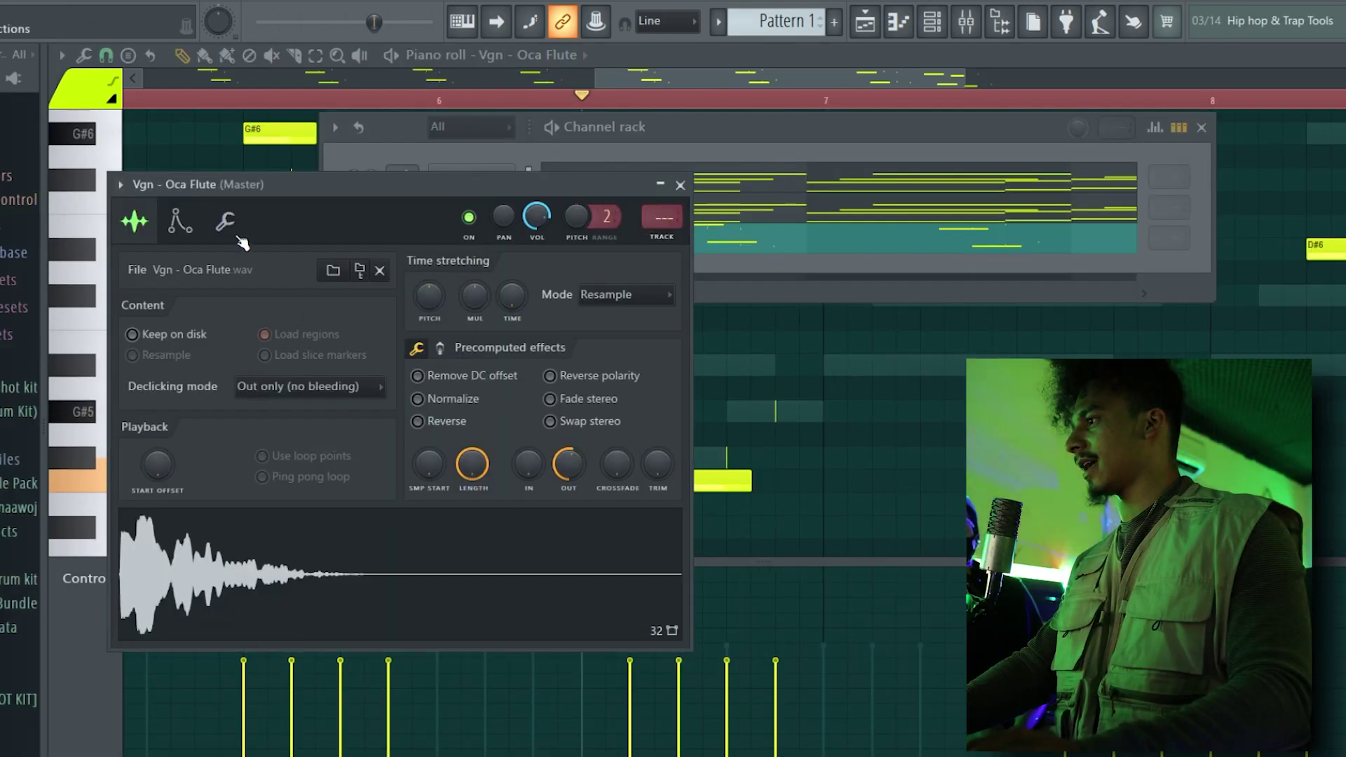
Put the Oca Flute channel in cut group 1 and play the flute melody
left_click(237, 237)
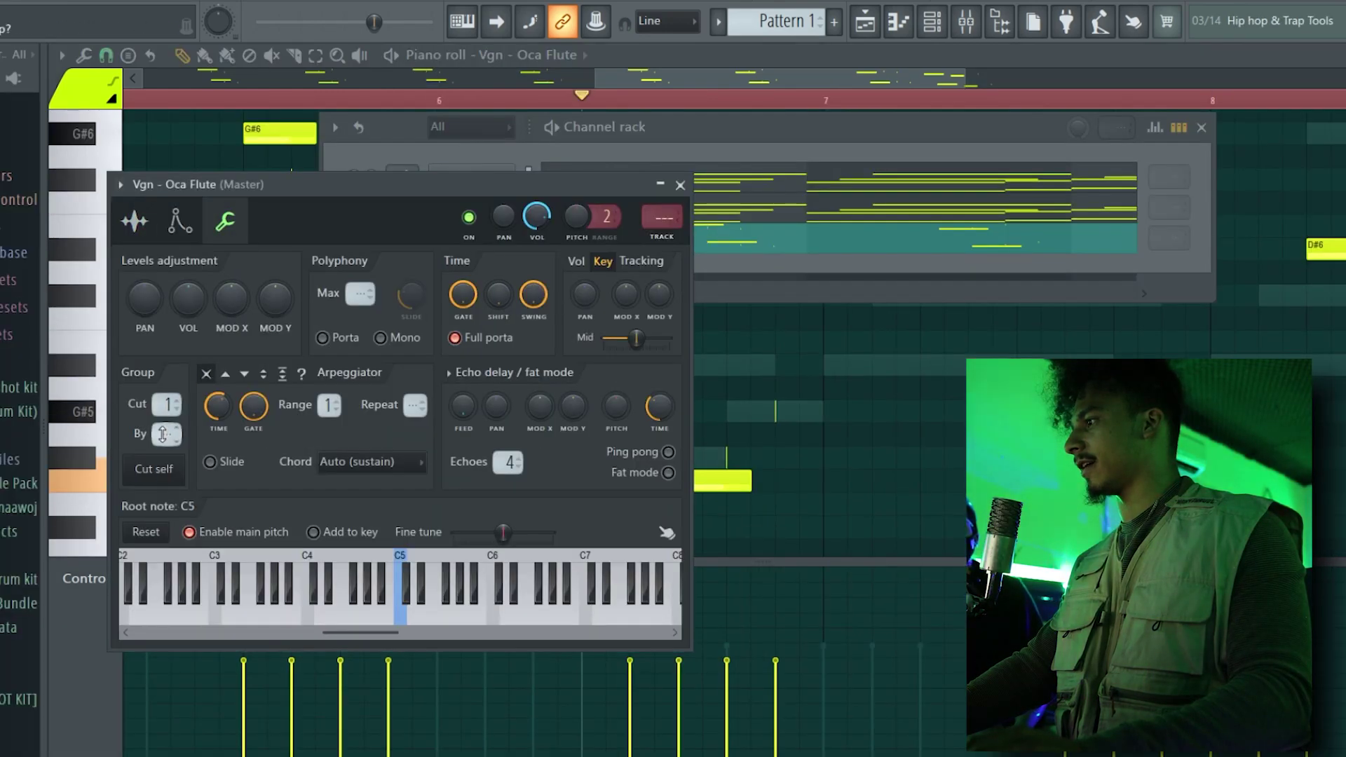
left_click_drag(385, 31, 254, 39)
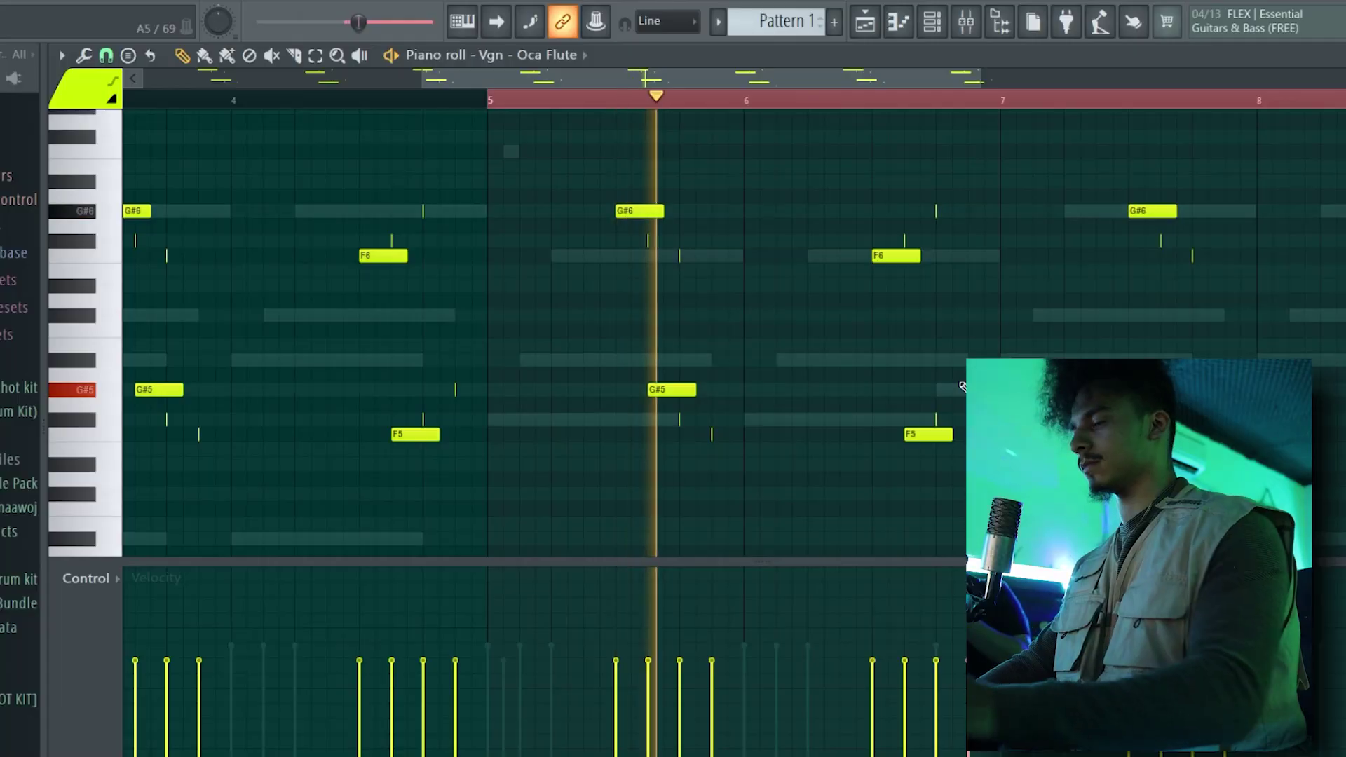
scroll(995, 340, "down", 3)
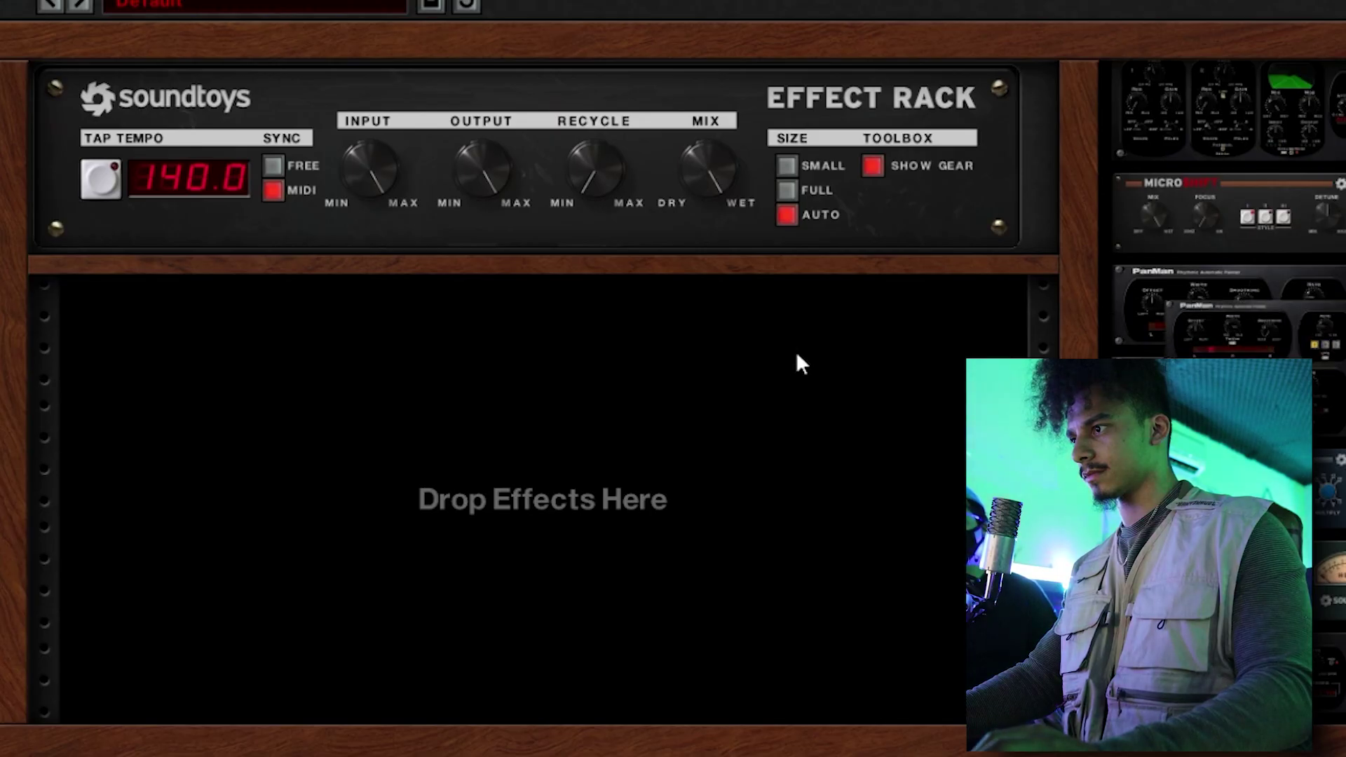
Load PanMan into the Effect Rack, reduce its smoothing and add MicroShift below it
left_click_drag(1114, 324, 635, 567)
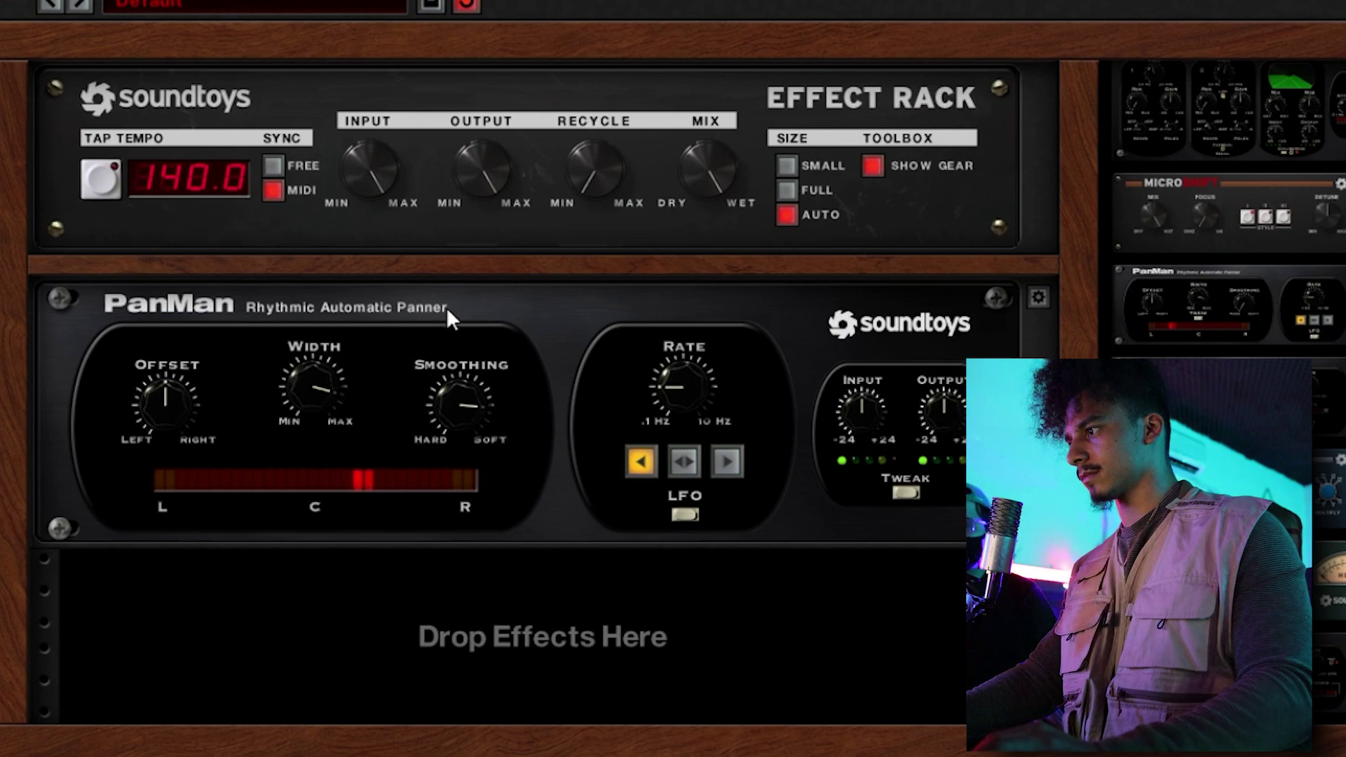
left_click_drag(457, 394, 458, 423)
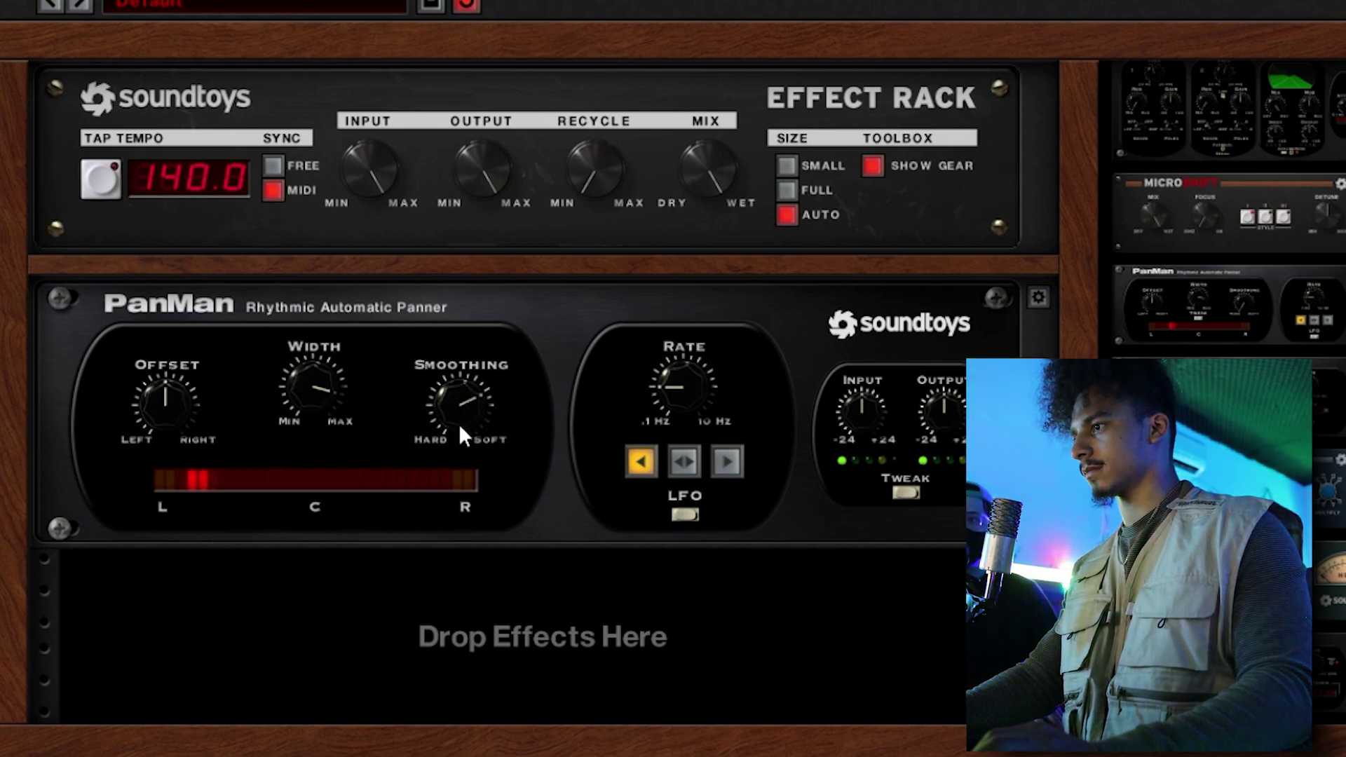
left_click_drag(1231, 236, 499, 604)
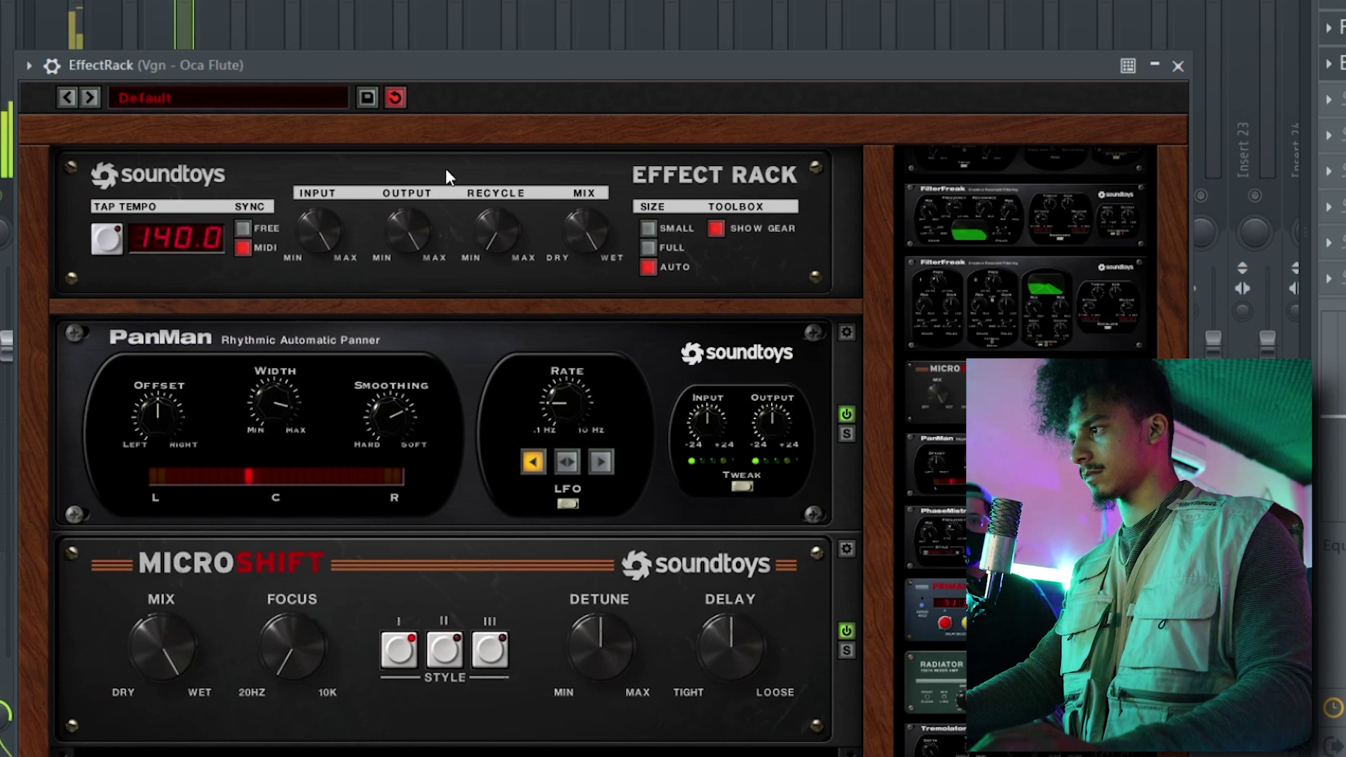
Arrange the rendered Oca Flute audio on Track 1 and Pattern 1 on Track 2 from bar 1 in the playlist
left_click_drag(465, 64, 479, 0)
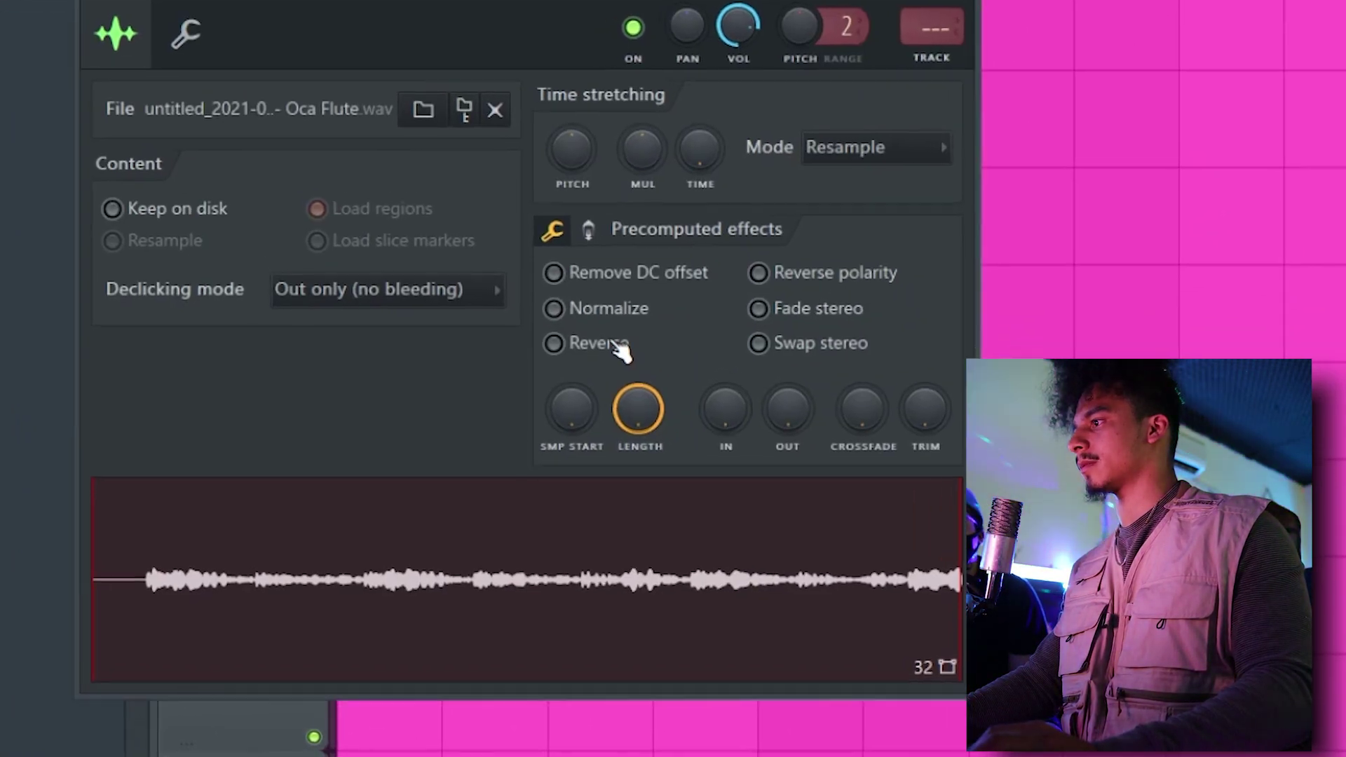
left_click(595, 364)
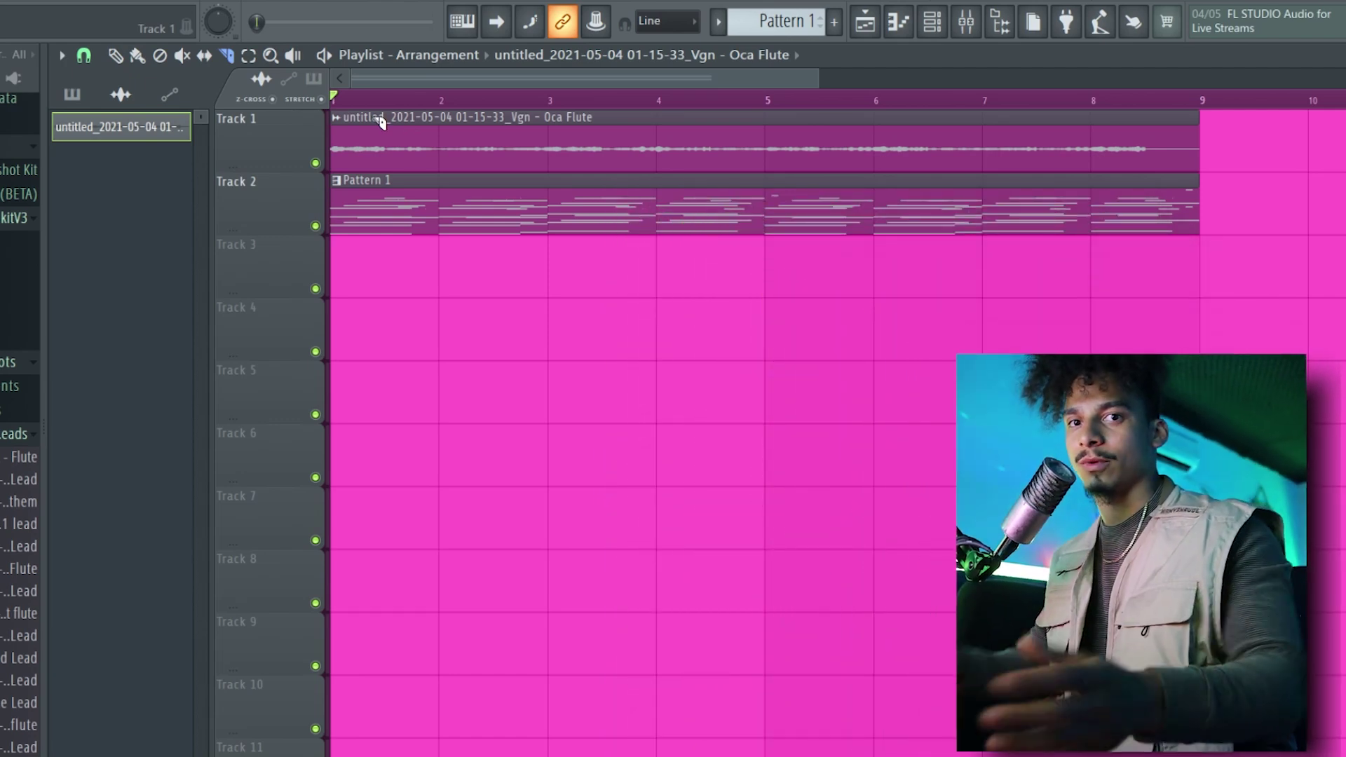
left_click(551, 153)
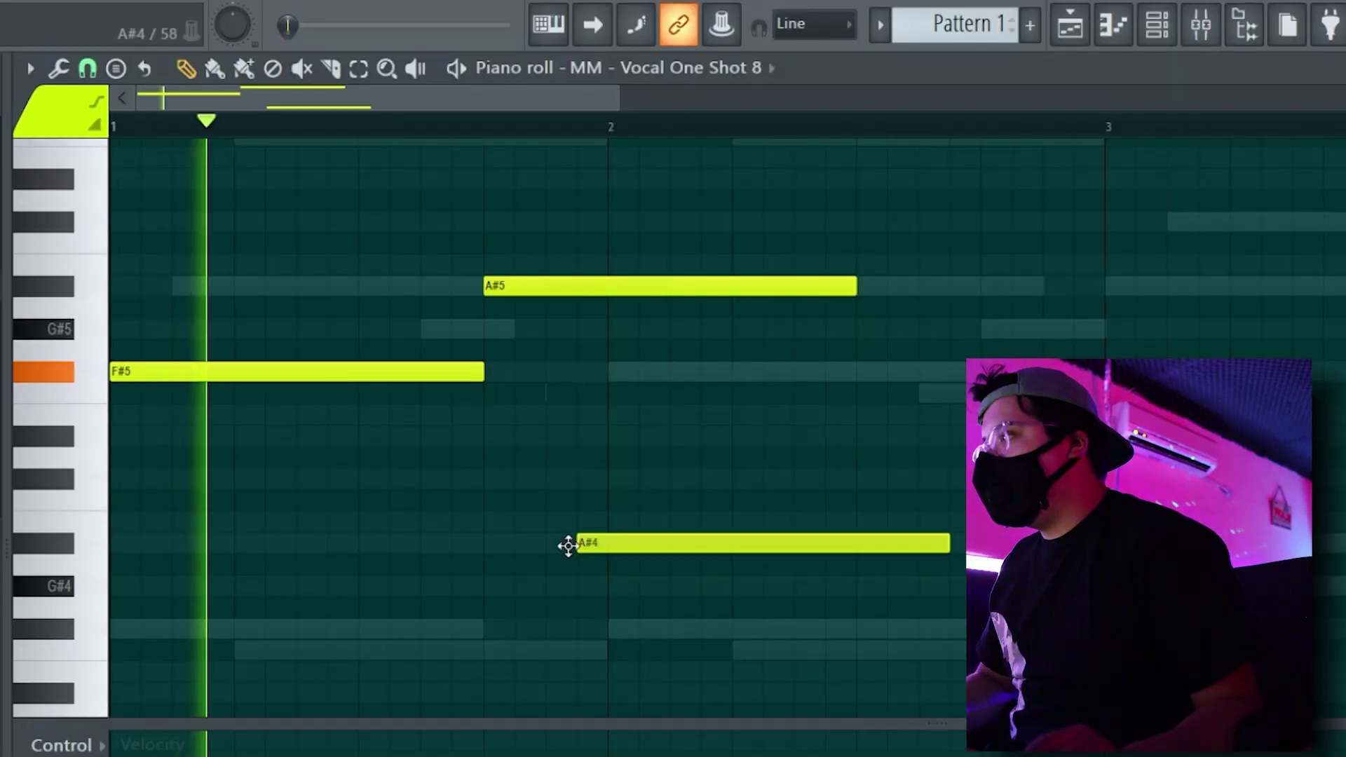
Continue the Vocal One Shot 8 melody with F#5 and A#5 in bar 2 and a C# at the start of bar 3
right_click(570, 544)
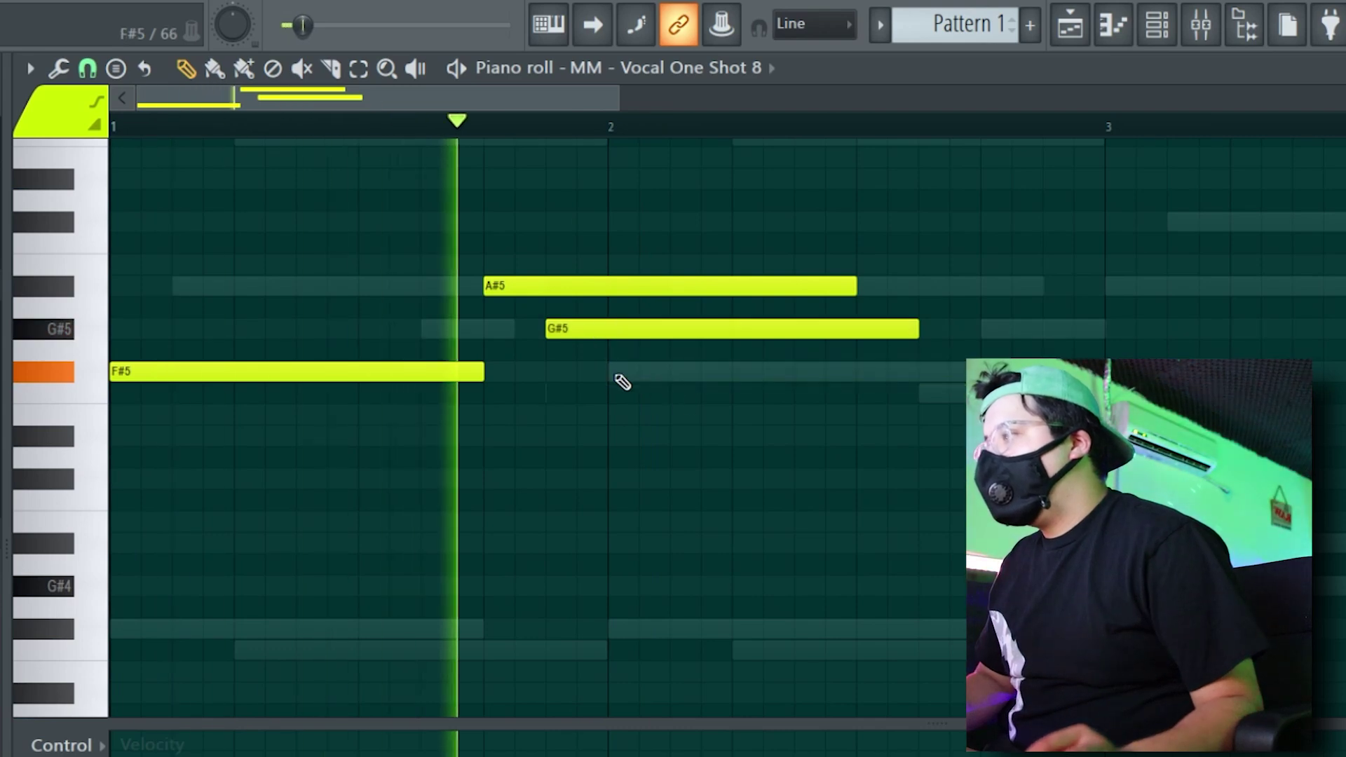
left_click(986, 286)
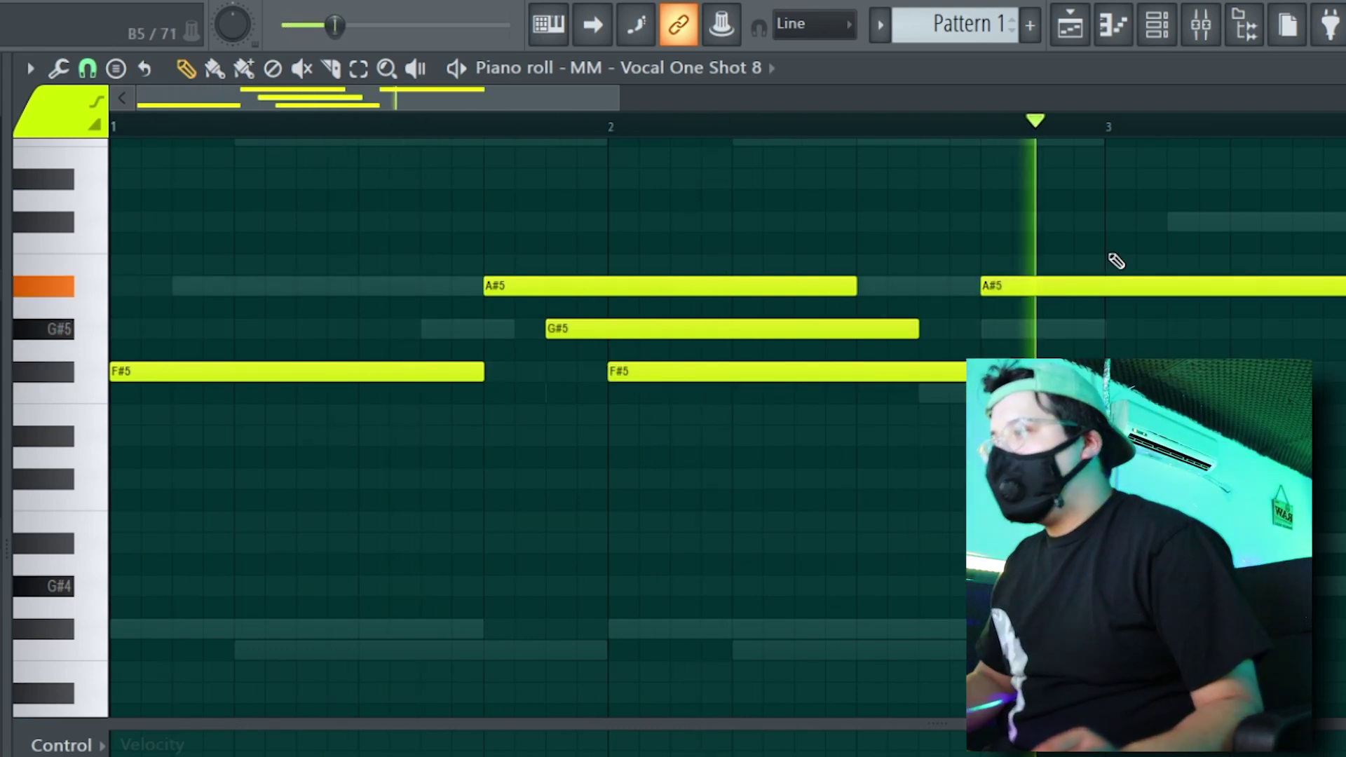
left_click(1114, 242)
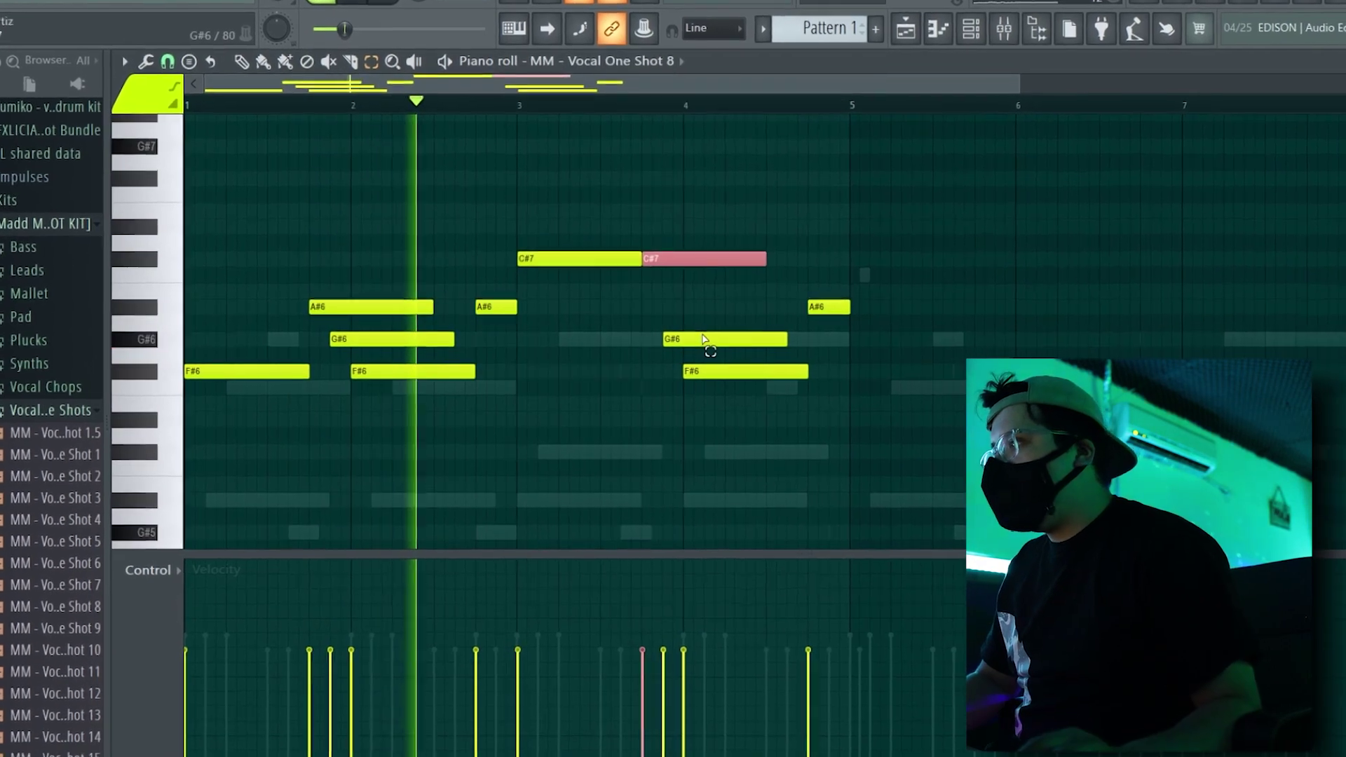
Raise the G#6 and F#6 notes around the start of bar 4 by two semitones each and select the whole vocal phrase
left_click(770, 218)
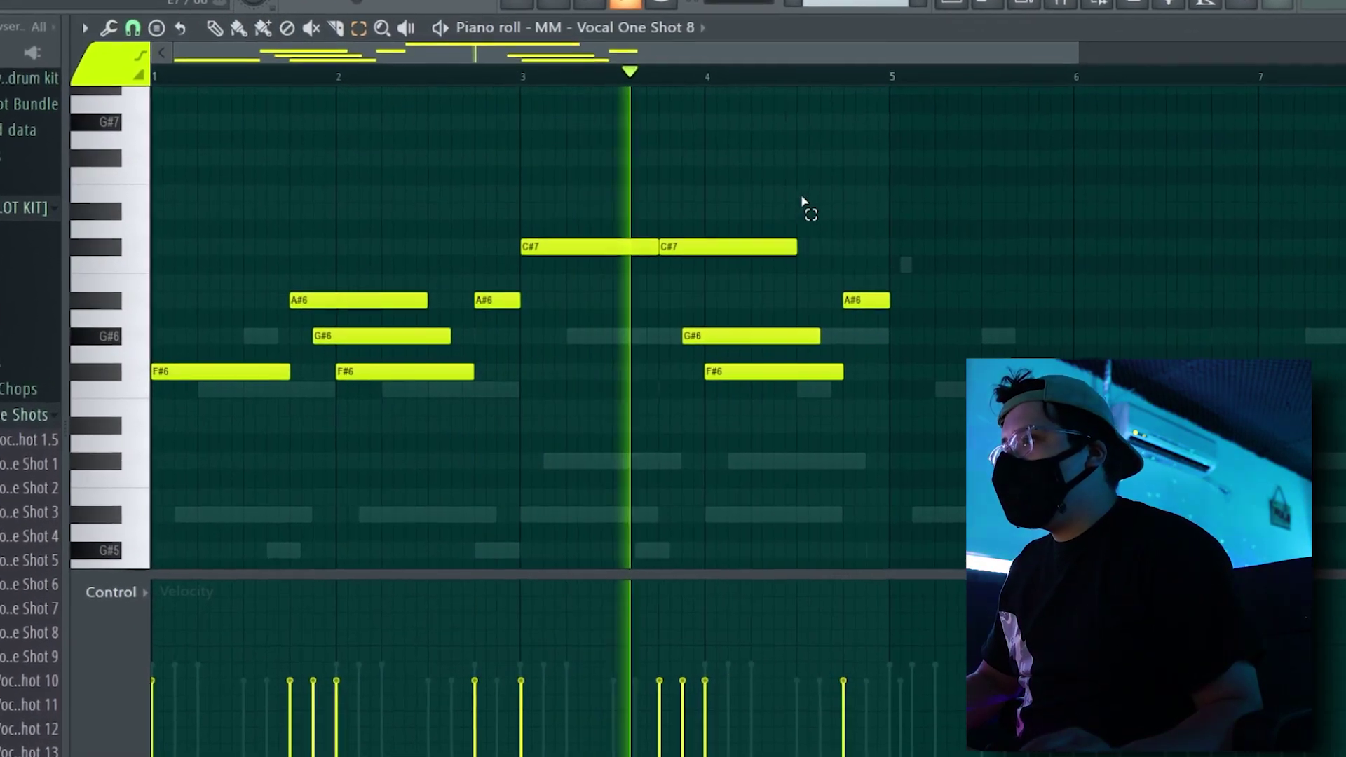
left_click(726, 246)
left_click(766, 341)
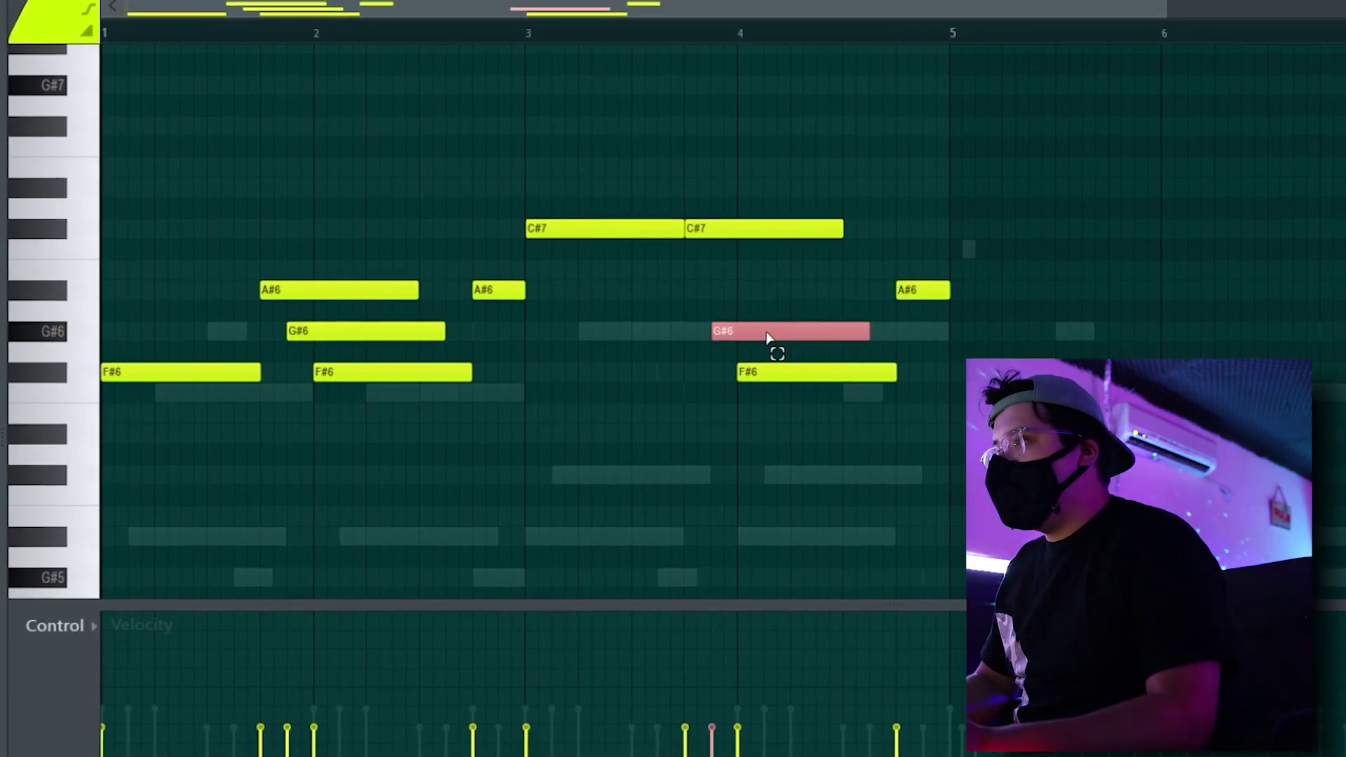
key("shift+Up")
key("shift+Up")
left_click(809, 376)
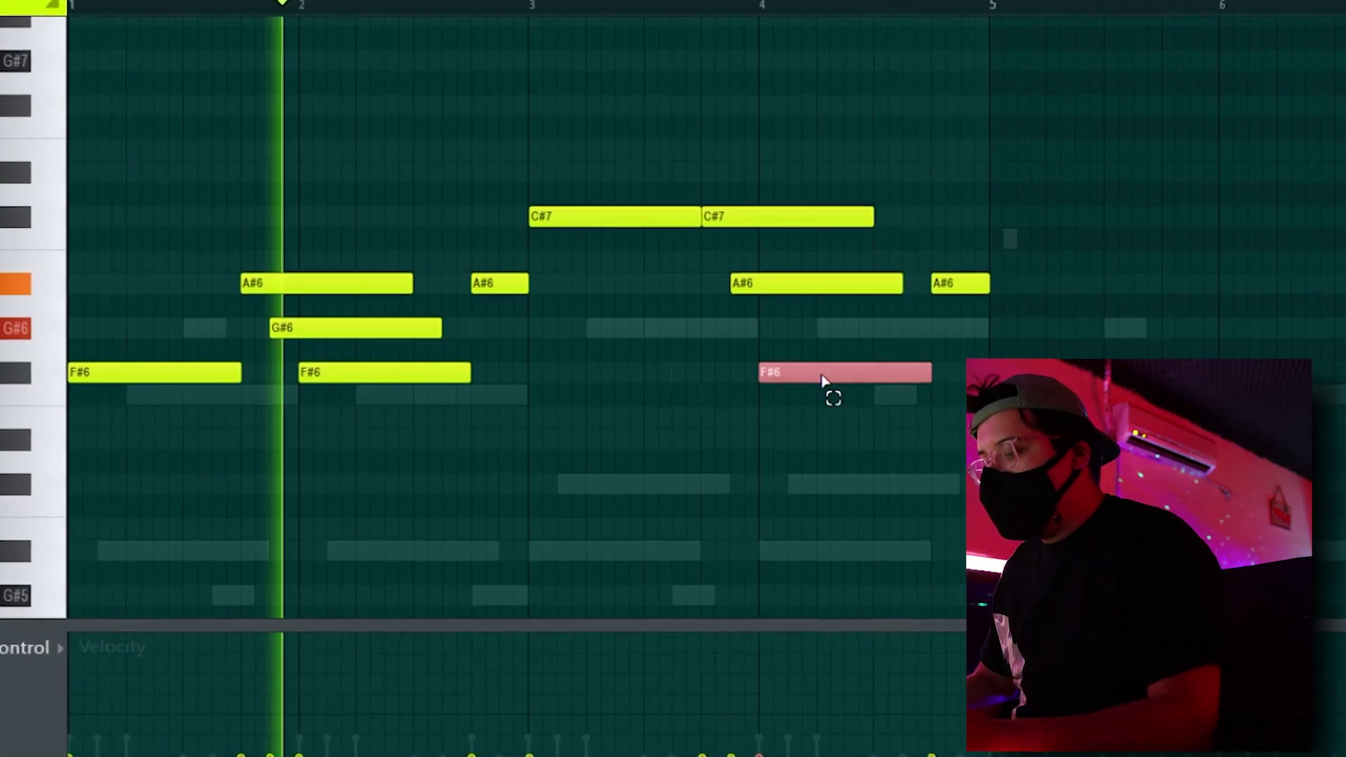
key("shift+Up")
key("shift+Up")
left_click(835, 141)
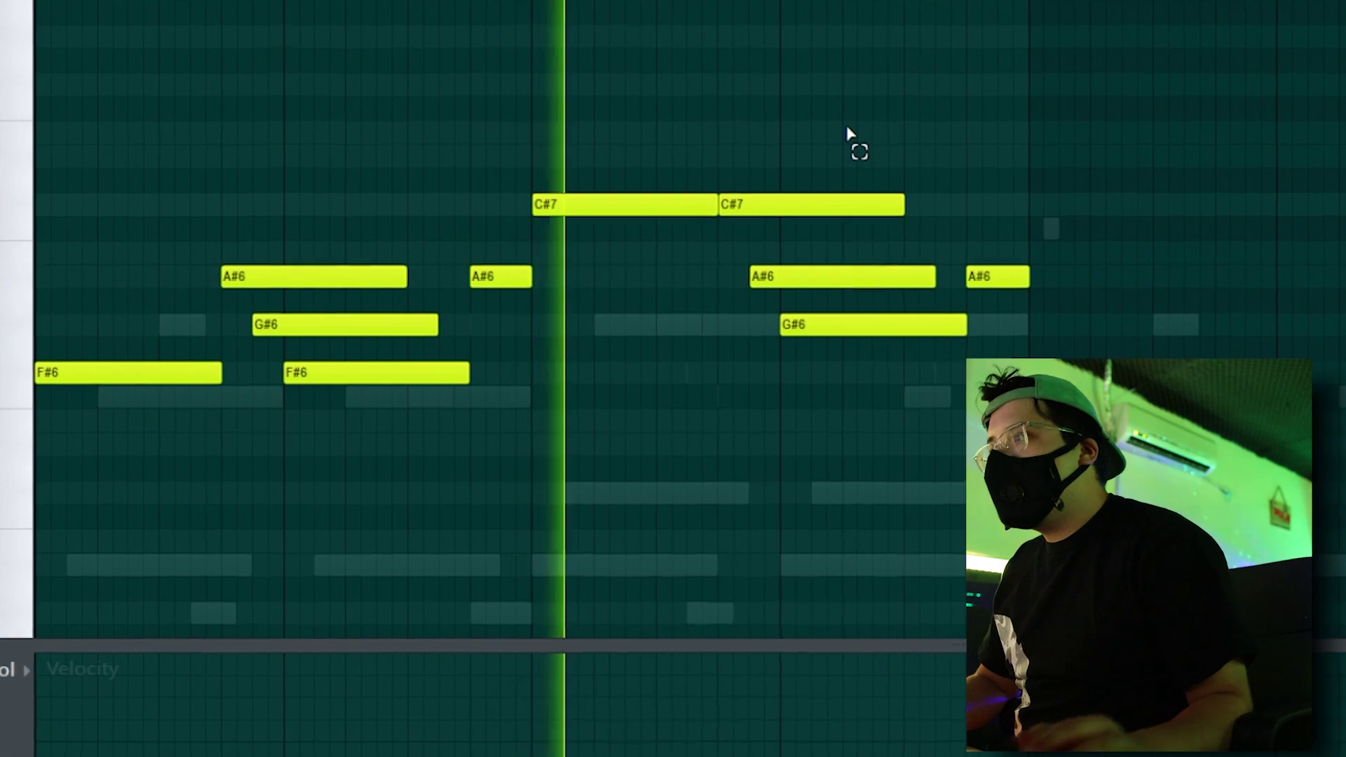
left_click_drag(1122, 404, 151, 109)
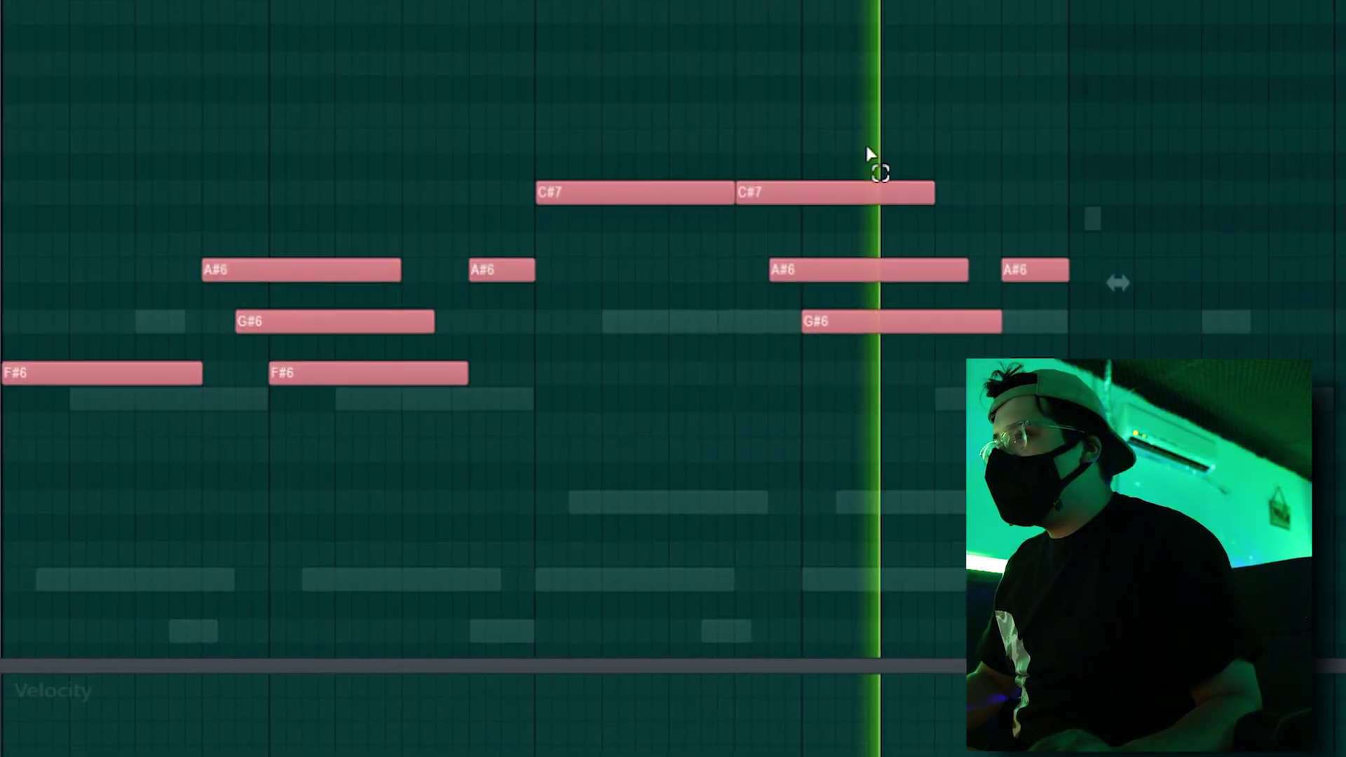
scroll(862, 158, "down", 2)
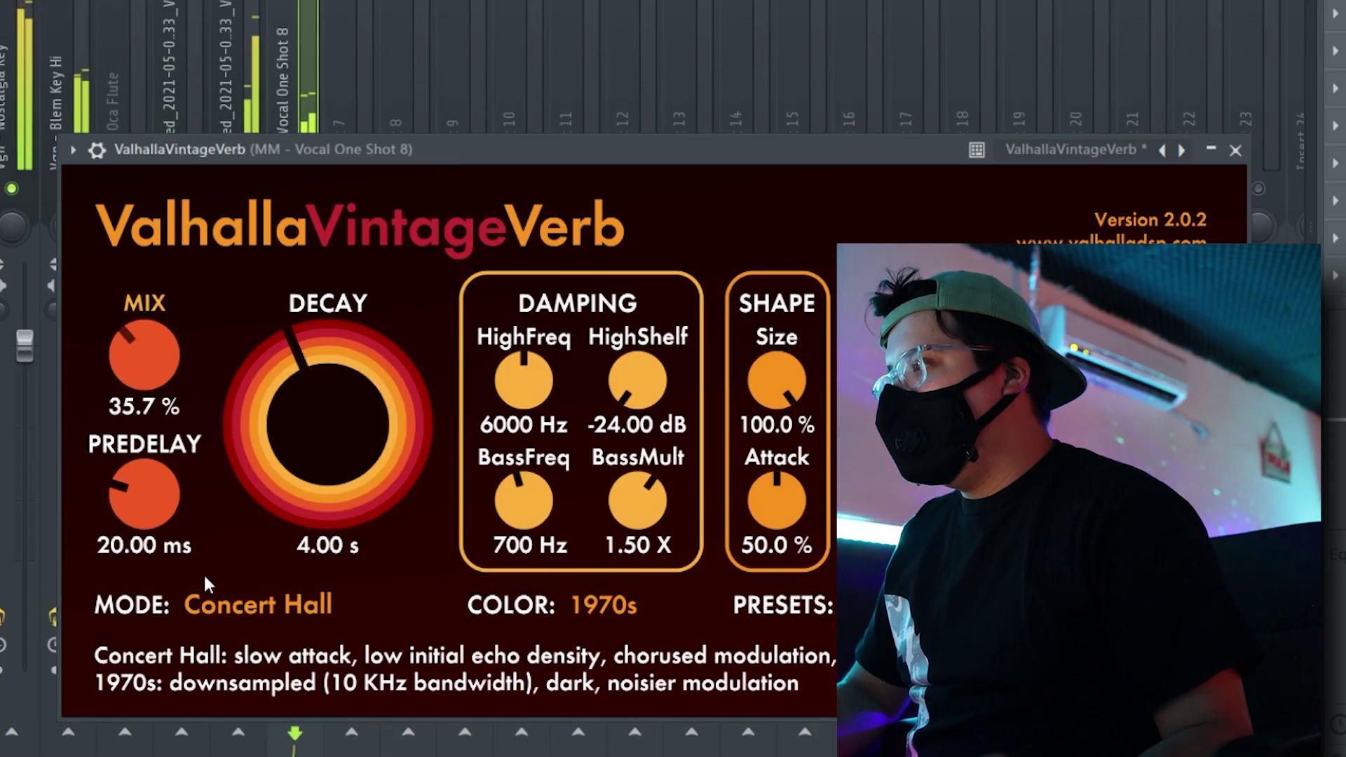
Set the mix of ValhallaVintageVerb on the vocal to 17.5 % and open the Vocal One Shot 8 channel
left_click_drag(143, 354, 144, 342)
key("F6")
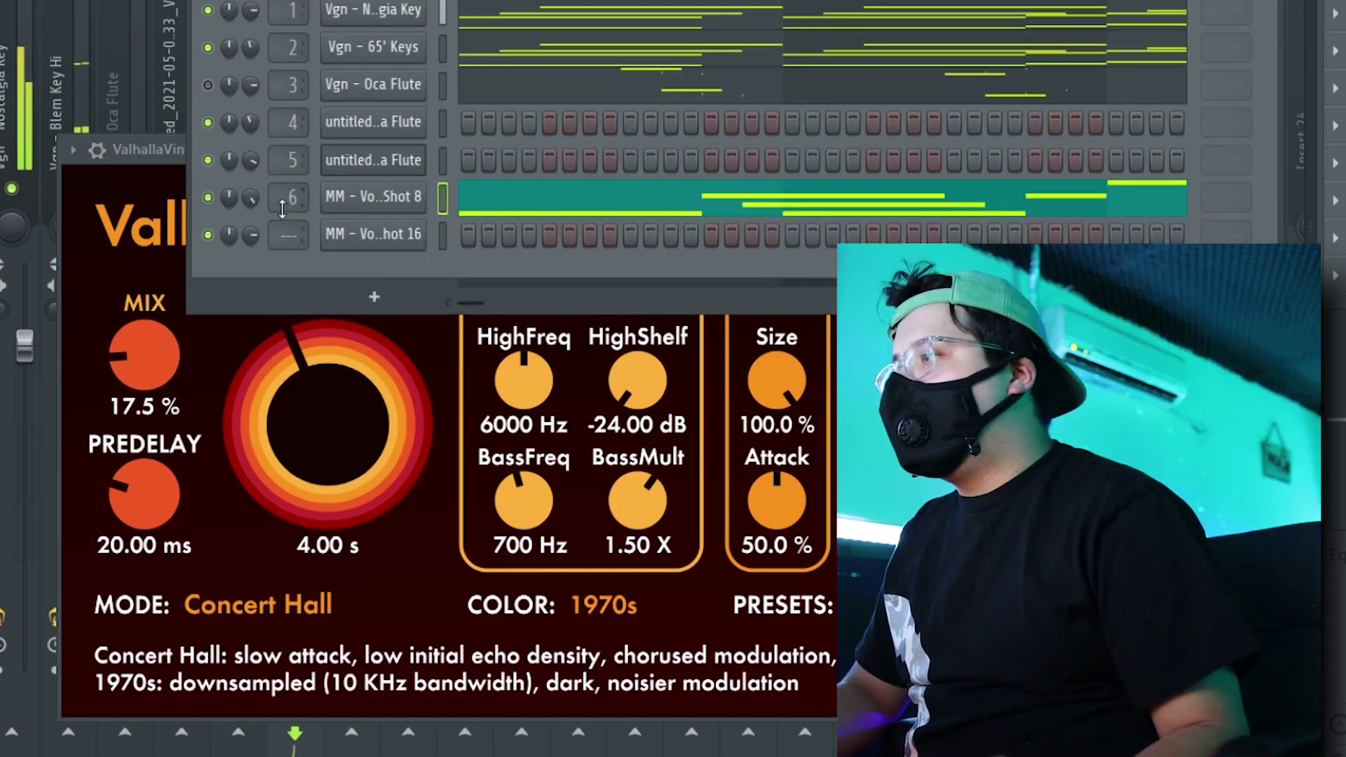
left_click(373, 196)
left_click_drag(183, 440, 183, 420)
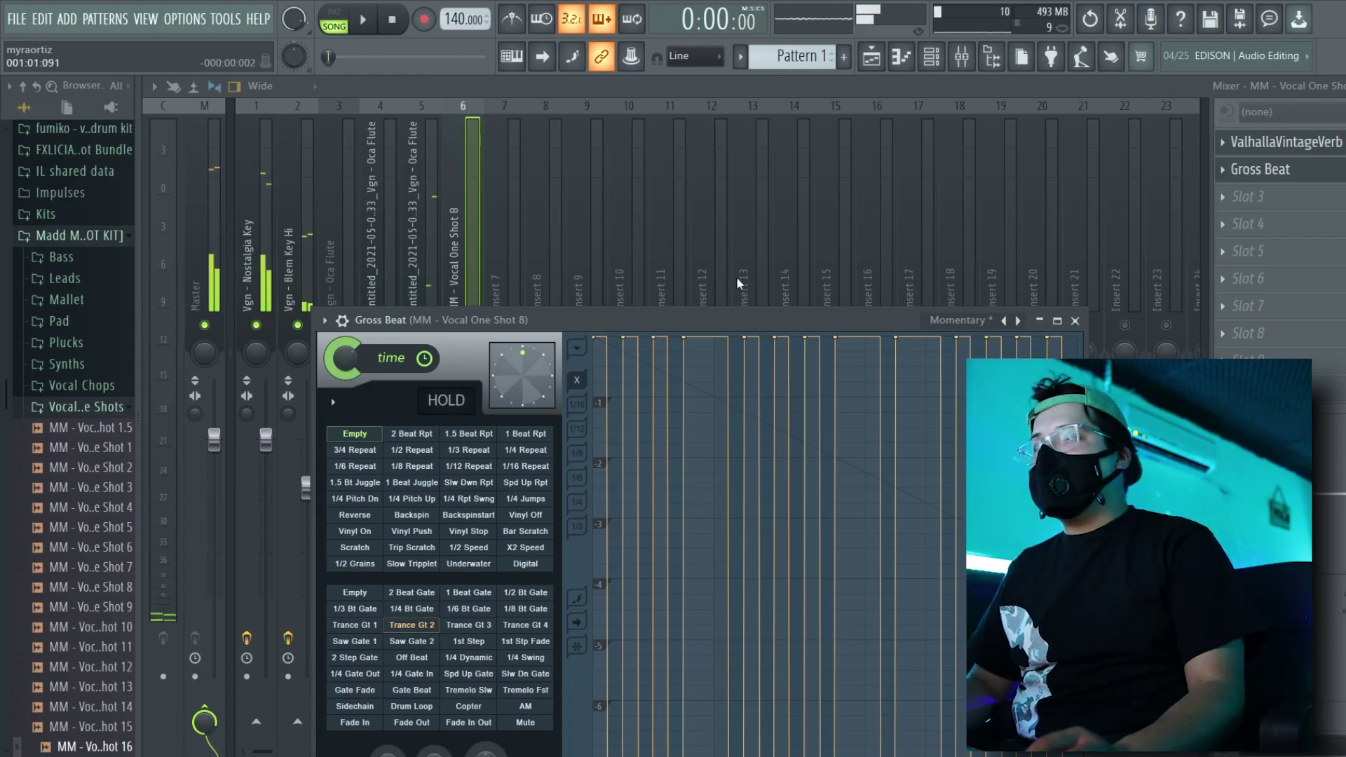
Apply the Drum Loop volume preset in Gross Beat on the vocal and close the plugin
left_click_drag(774, 310, 776, 204)
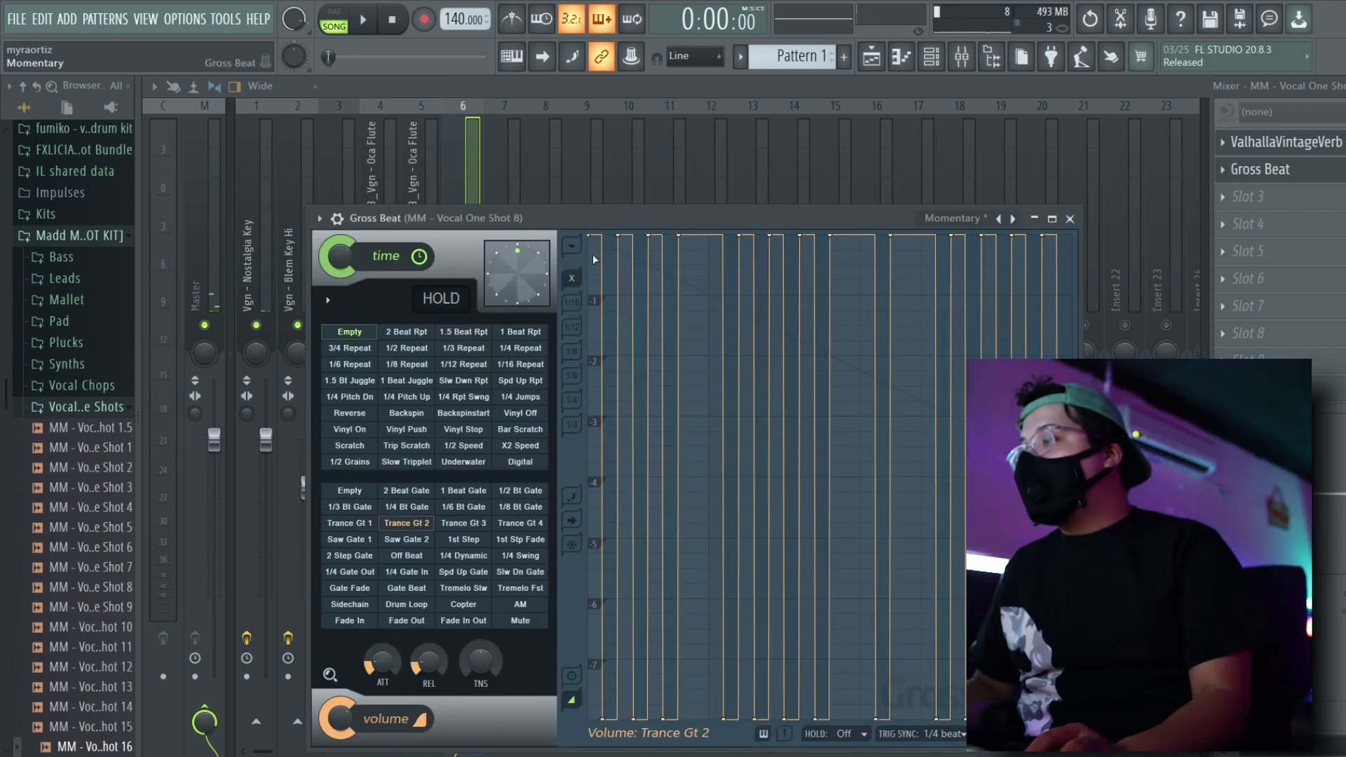
left_click(429, 603)
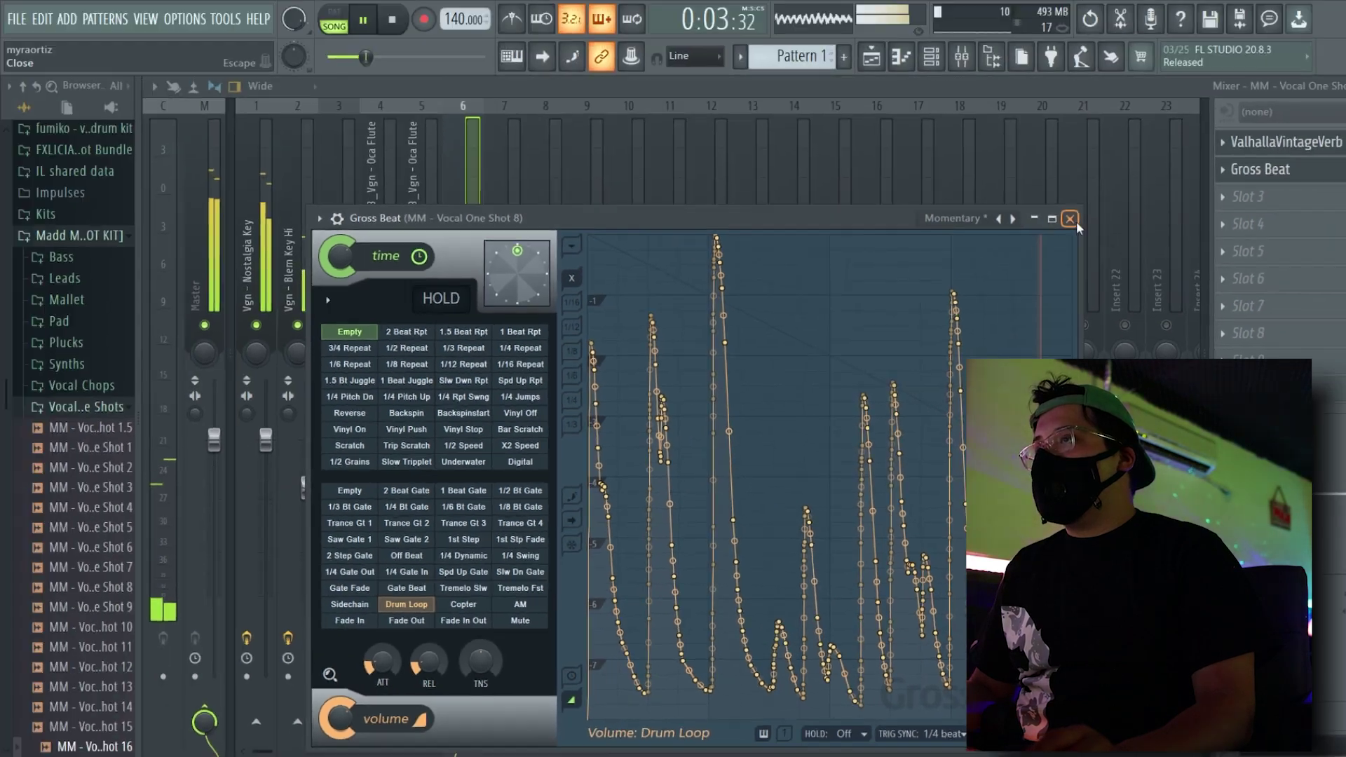
left_click(1035, 62)
left_click(1226, 171)
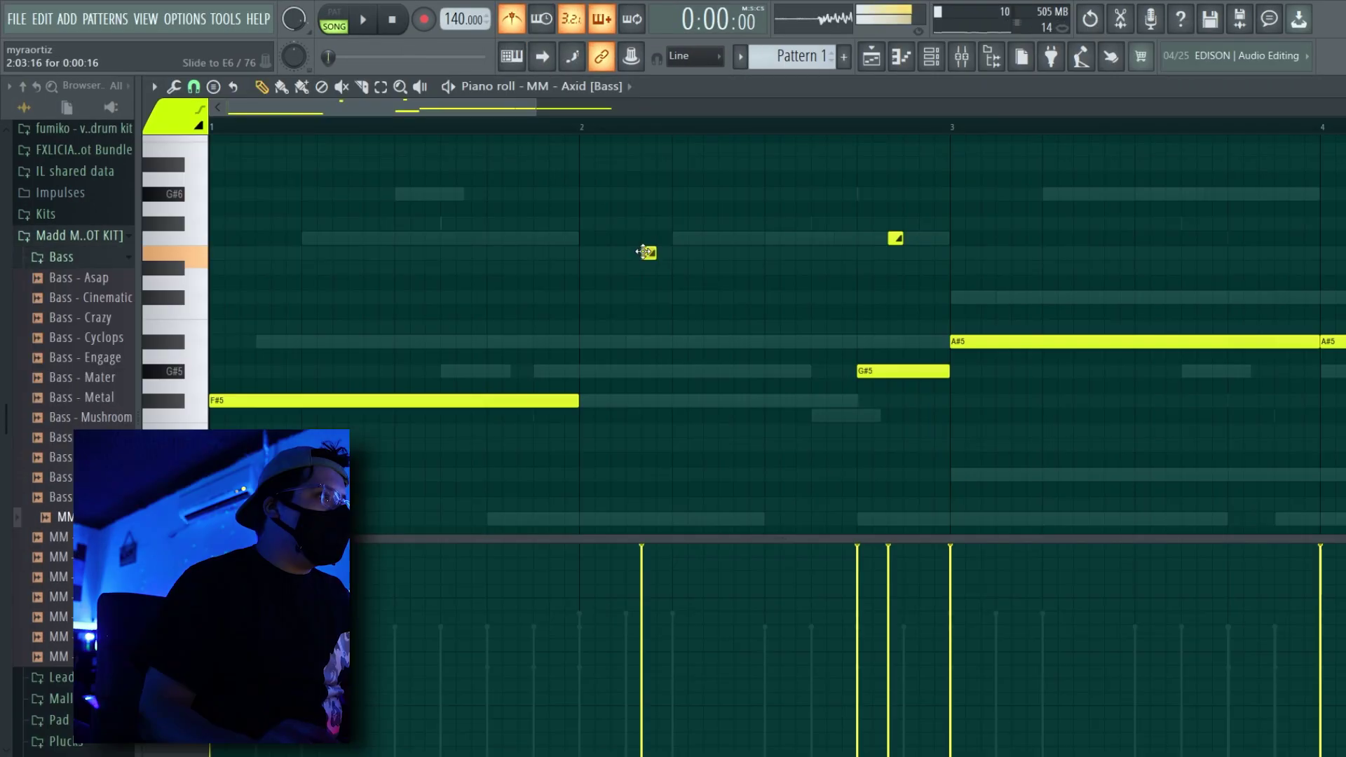
In the Axid bass line, remove the earlier bar 2 slide note and move the slide over the G#5 to C#6
left_click_drag(896, 238, 896, 342)
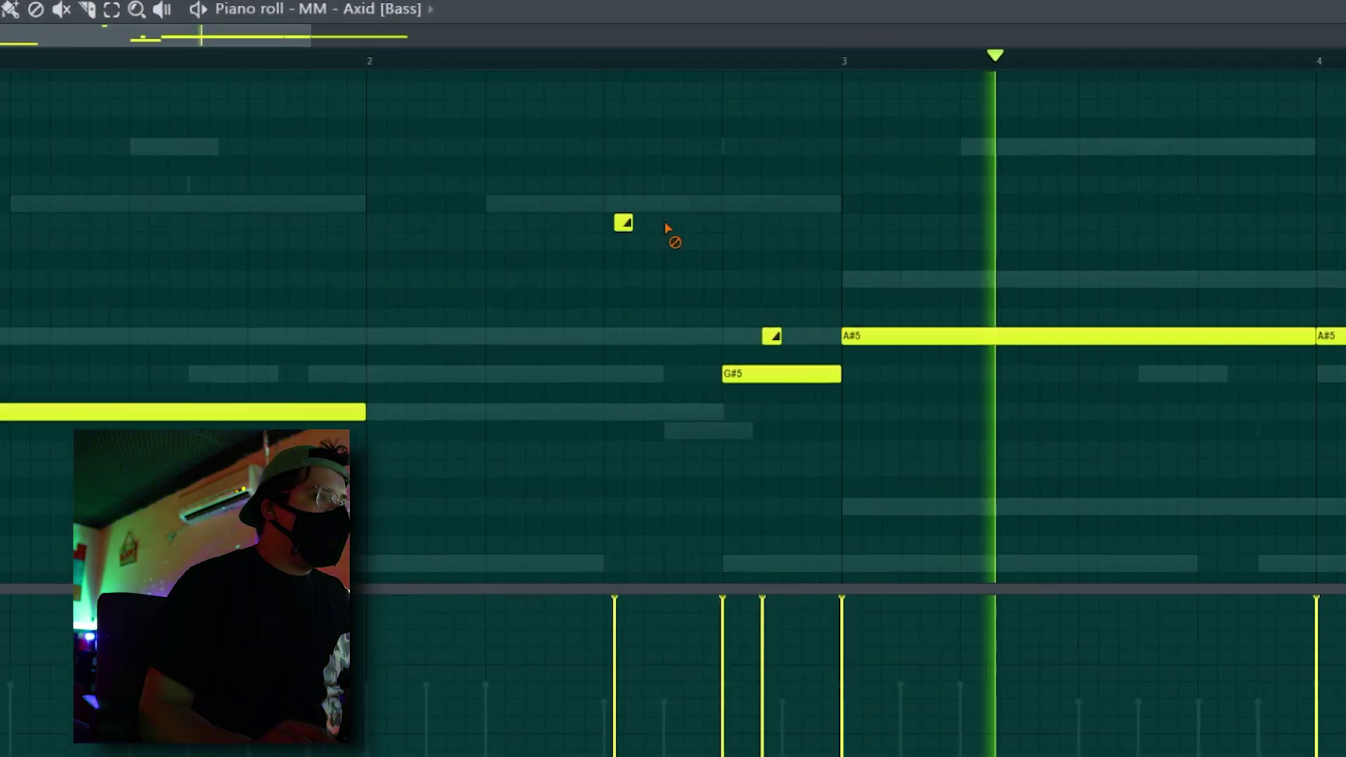
left_click_drag(753, 335, 753, 275)
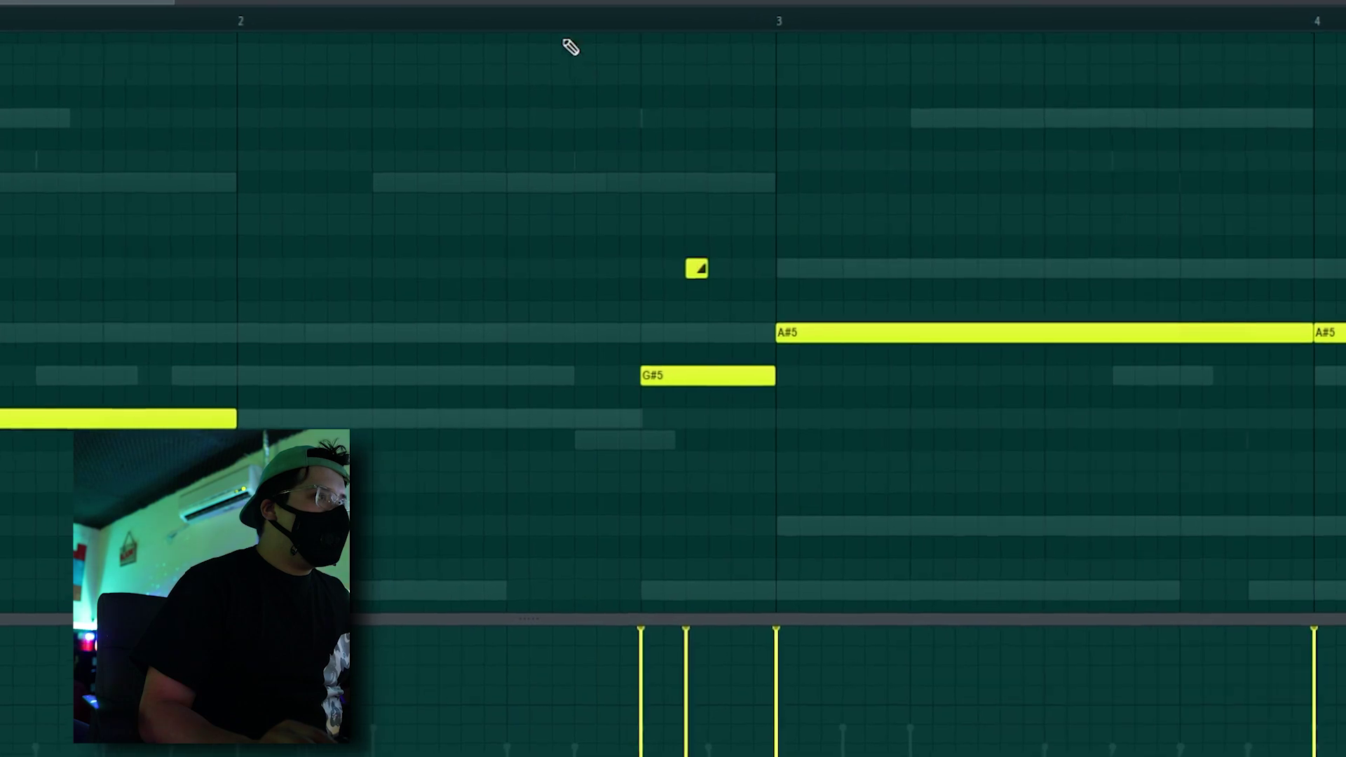
left_click(782, 113)
right_click(784, 114)
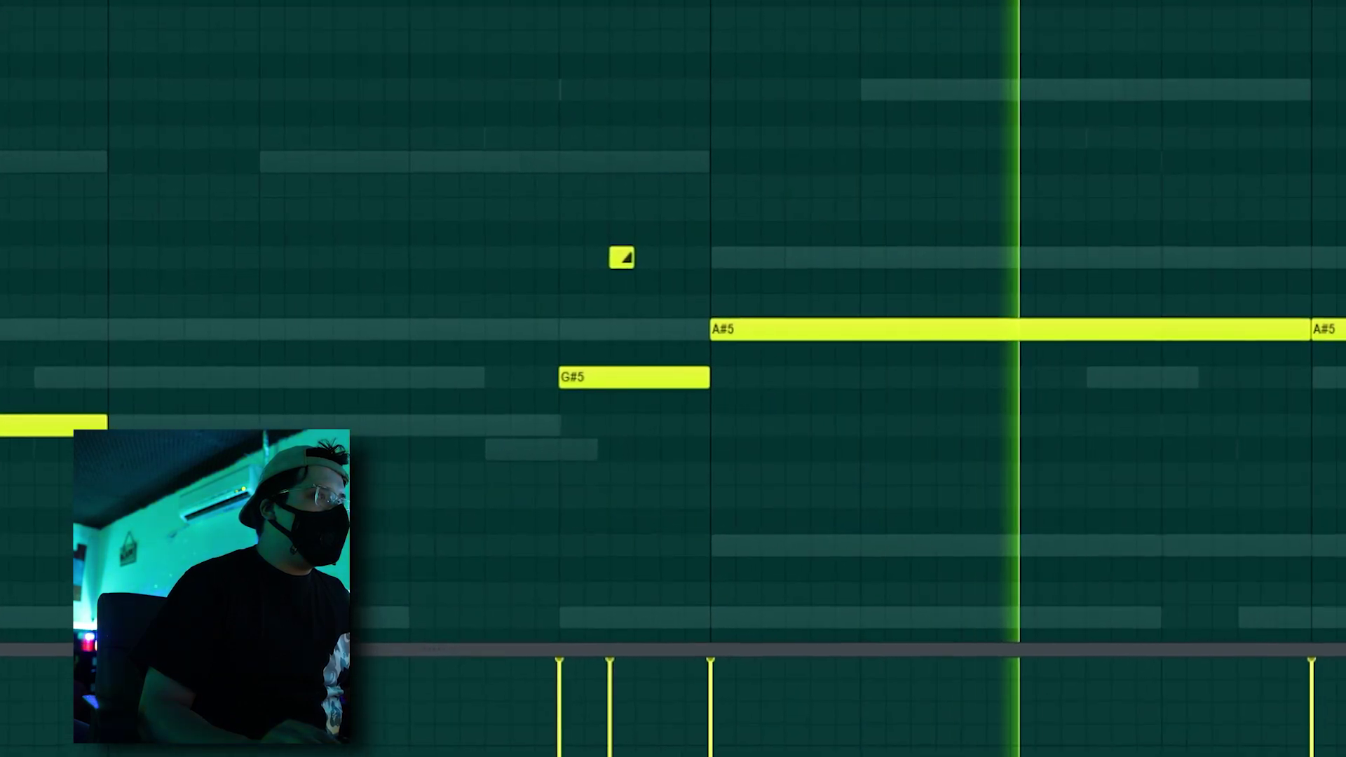
key("space")
scroll(186, 16, "right", 3)
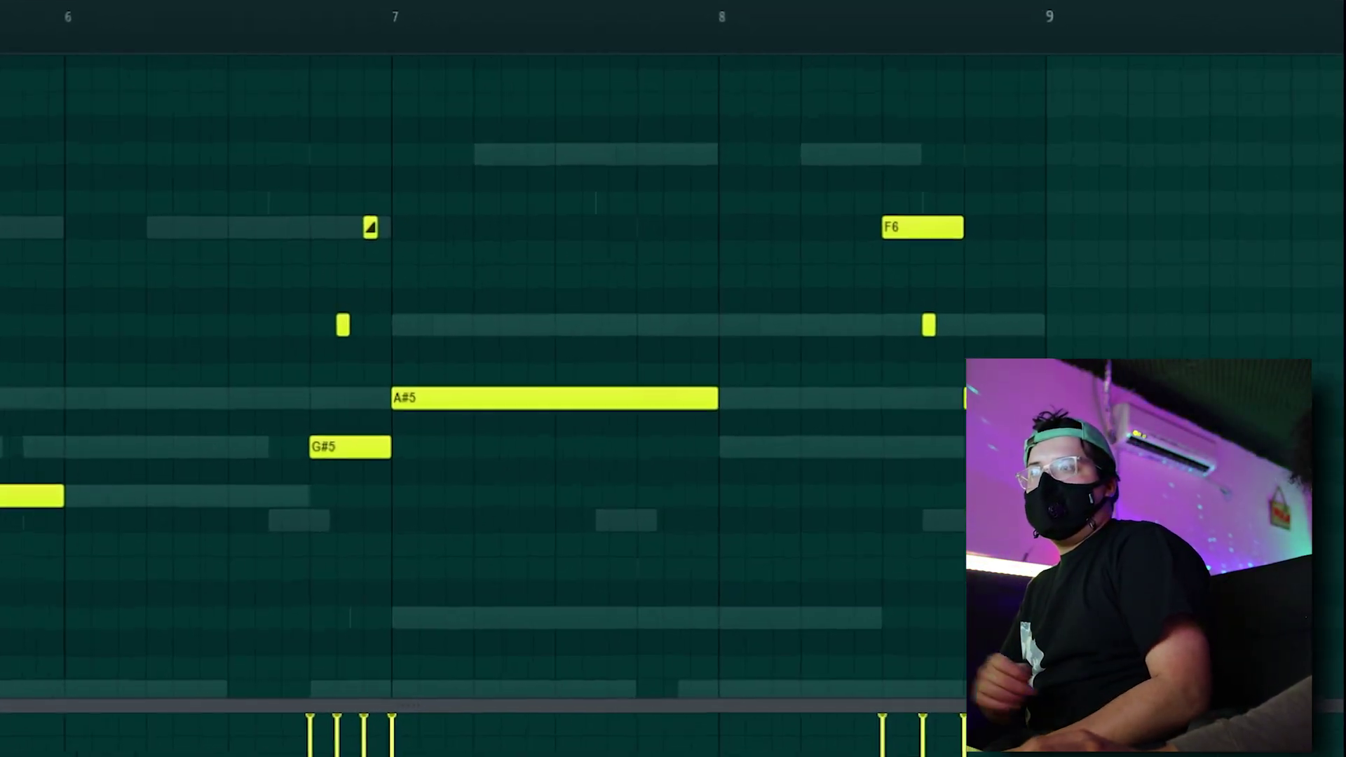
left_click(1010, 300)
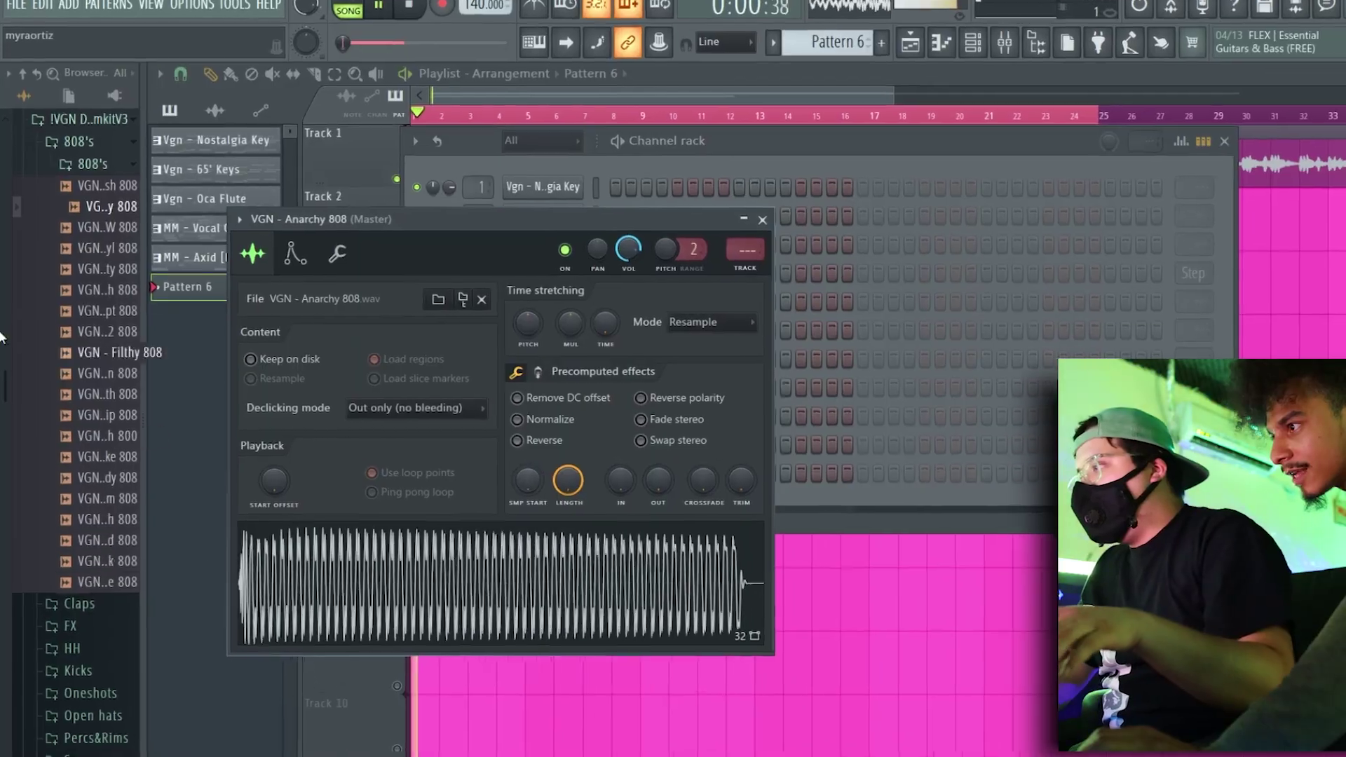
Reduce the attack, decay, sustain and release of the Anarchy 808's volume envelope to minimum and close the channel settings
left_click(295, 252)
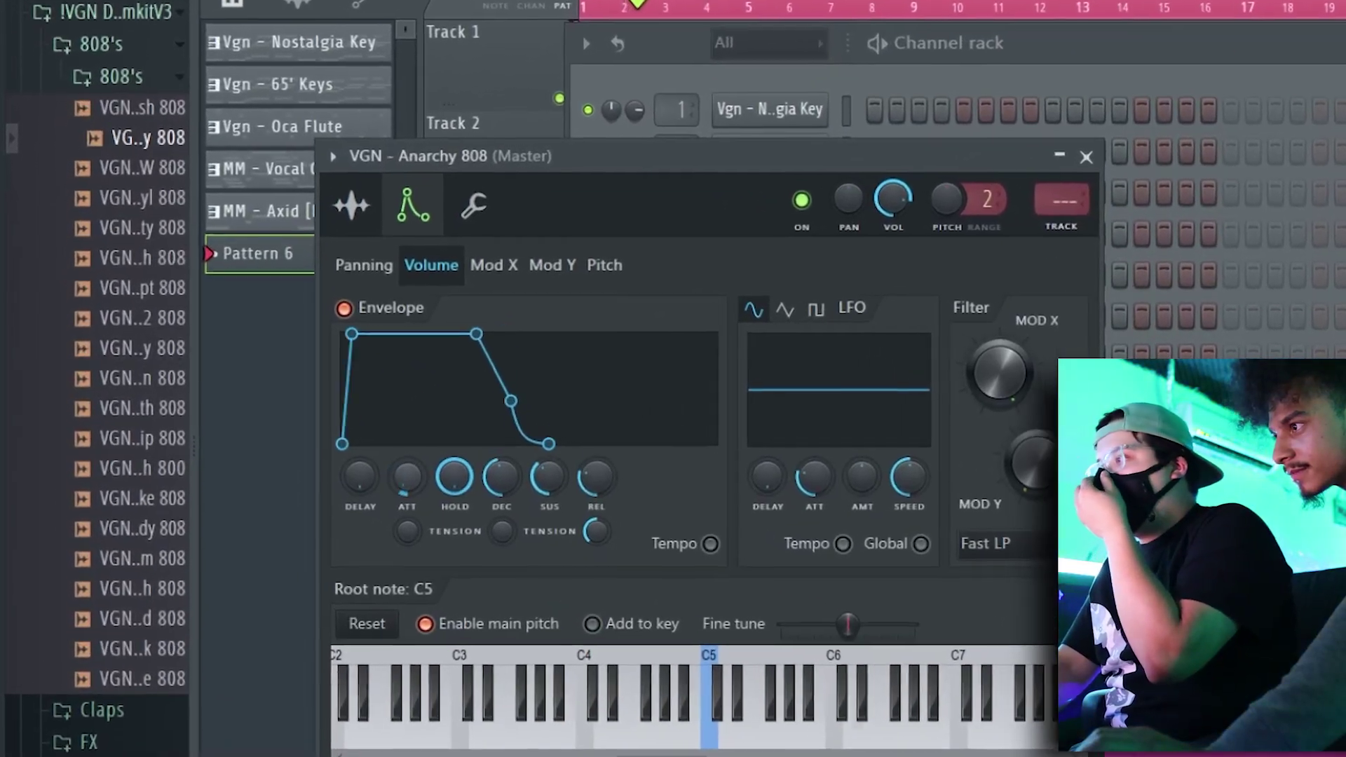
left_click_drag(407, 478, 407, 526)
left_click_drag(503, 478, 503, 533)
left_click_drag(548, 478, 548, 533)
left_click_drag(595, 478, 596, 533)
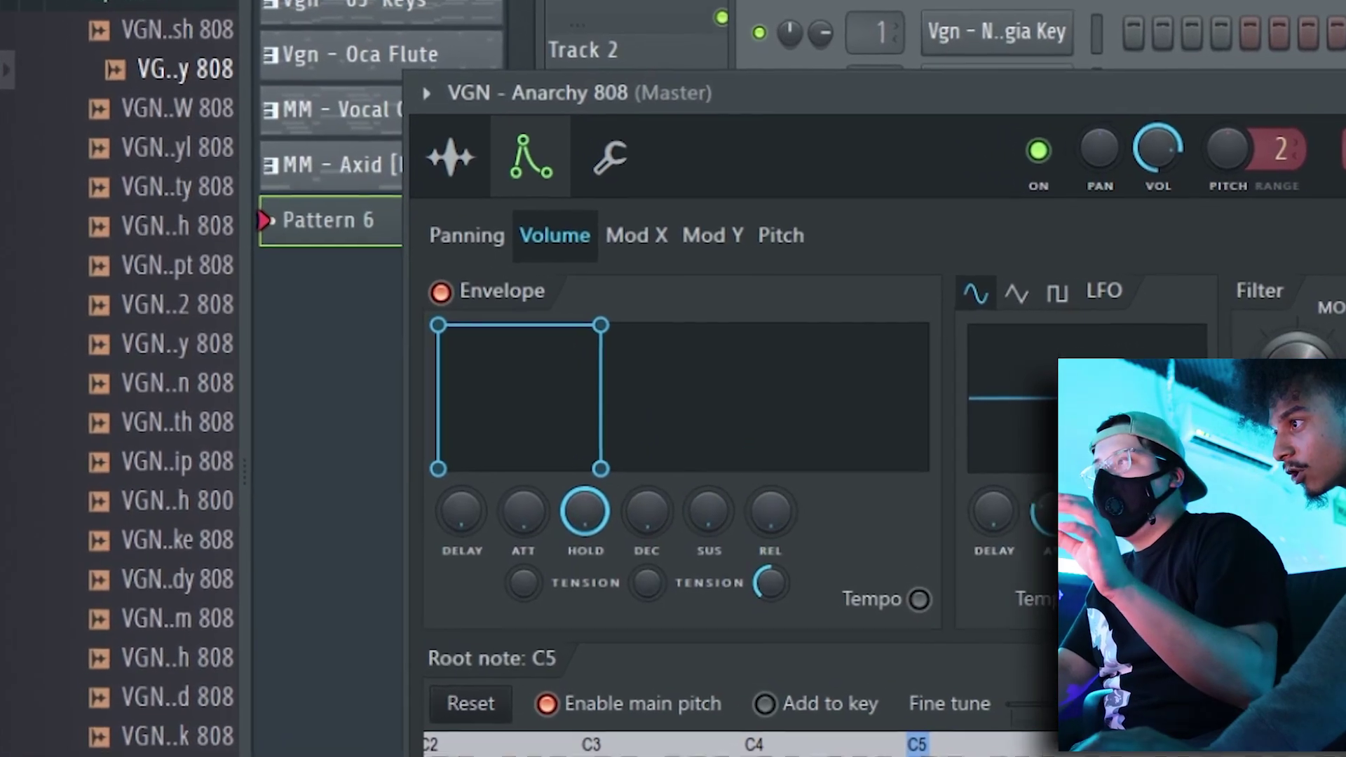
key("Escape")
Audition further 808 samples in the kit and pick VGN - Gunship 808
left_click(175, 539)
left_click(199, 500)
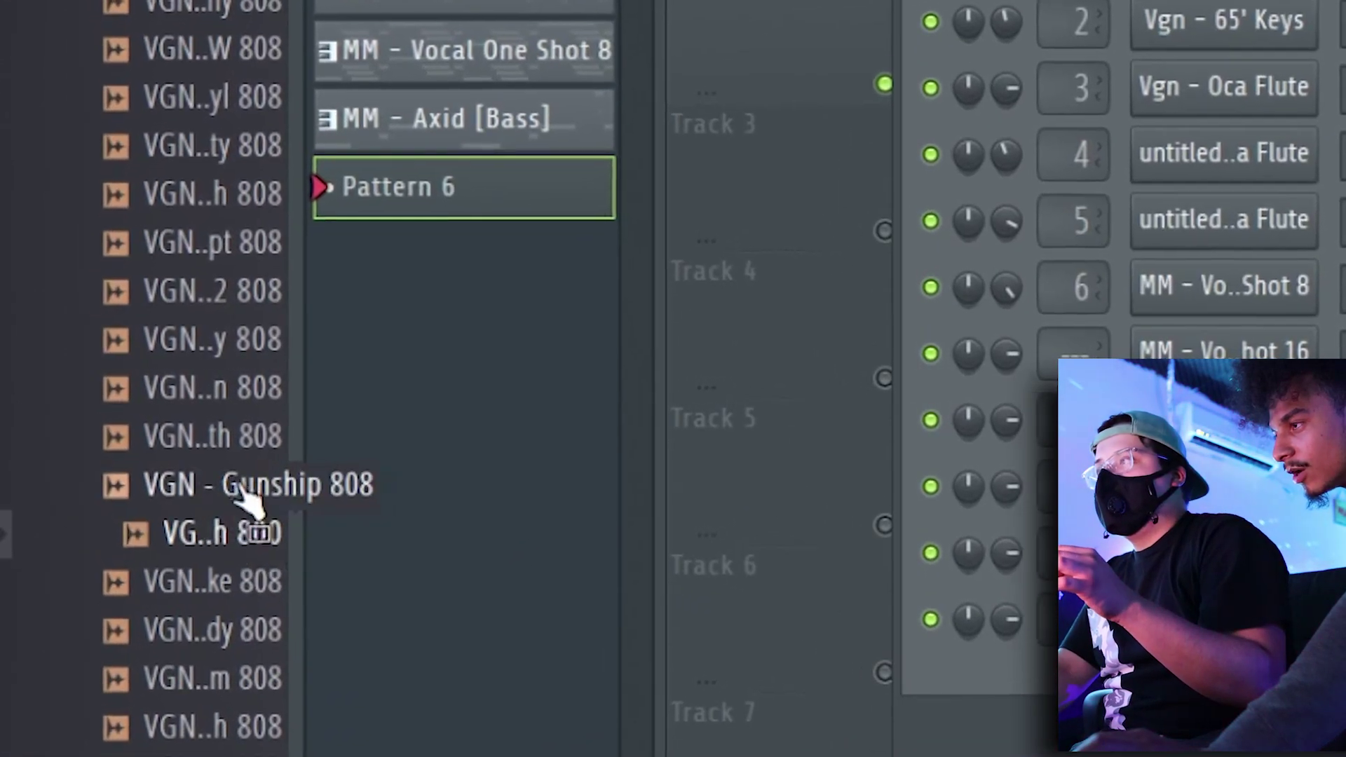
left_click(240, 489)
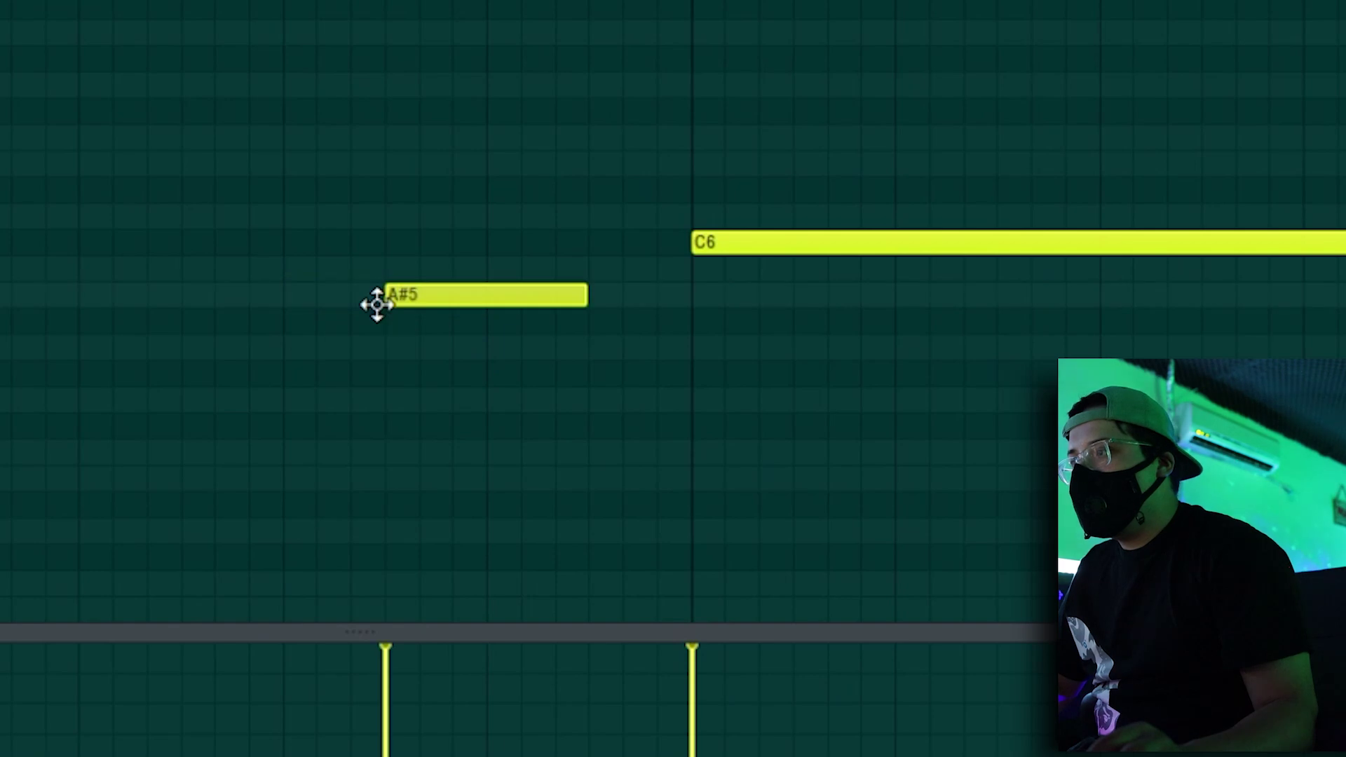
Extend the 808's A#5 note up to the bar line and put the long note after it on C5
left_click_drag(466, 324, 483, 324)
left_click(533, 190)
right_click(556, 198)
left_click(308, 58)
right_click(312, 59)
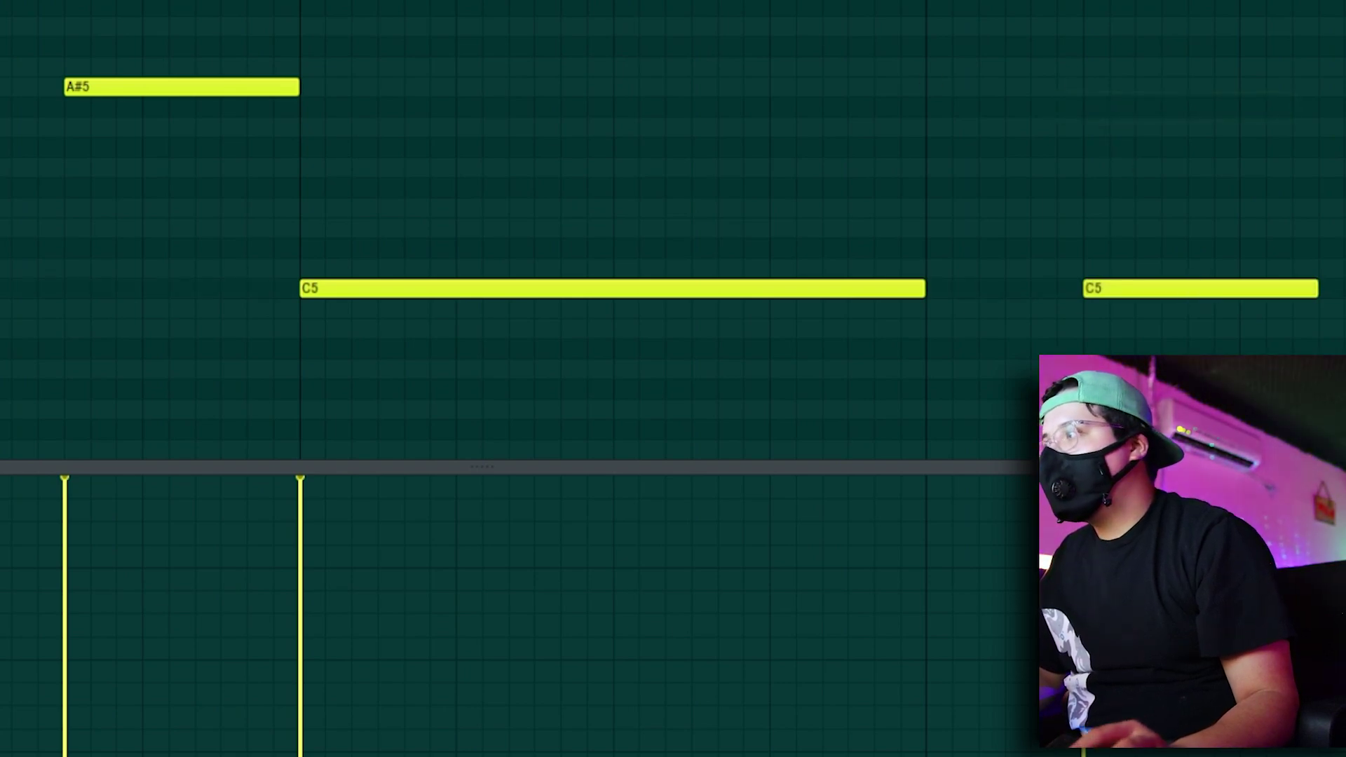
left_click(841, 28)
right_click(883, 28)
left_click(844, 66)
right_click(1039, 69)
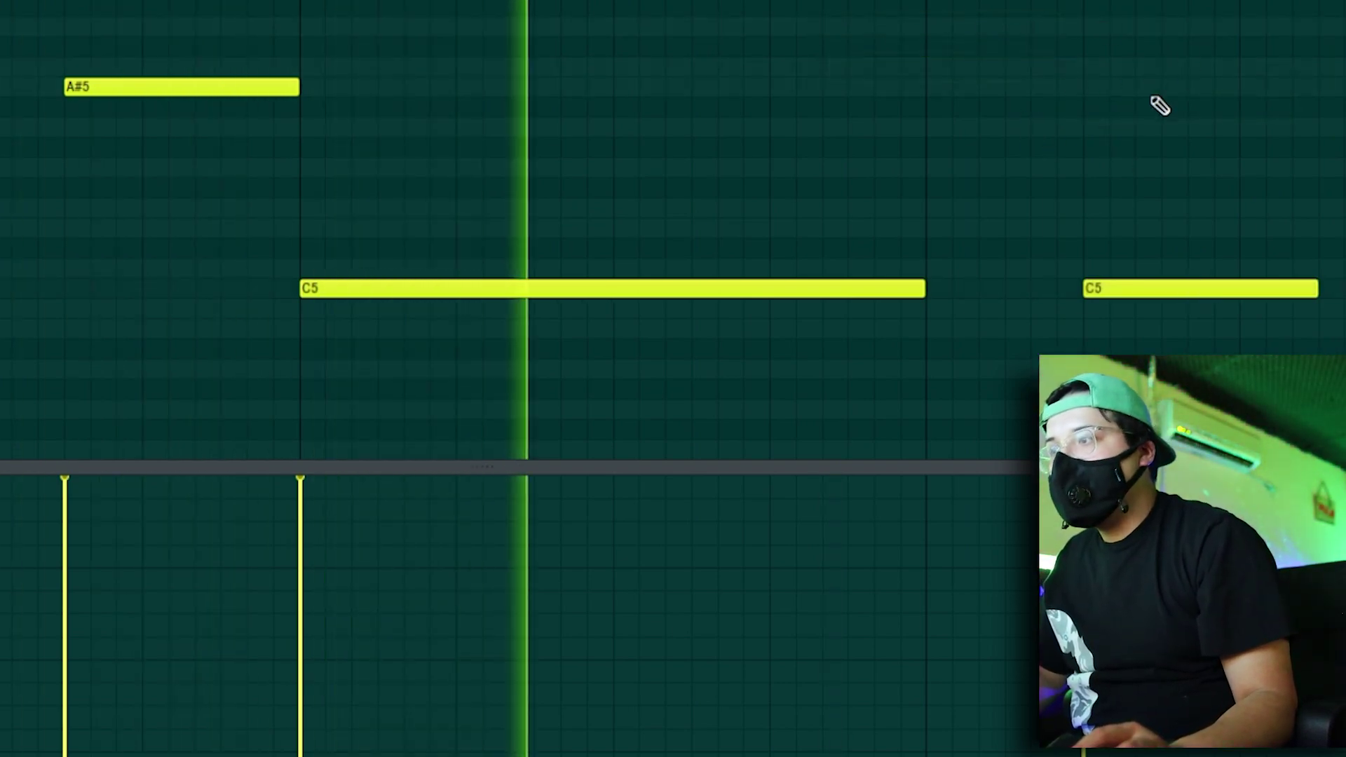
left_click(1130, 86)
right_click(1177, 86)
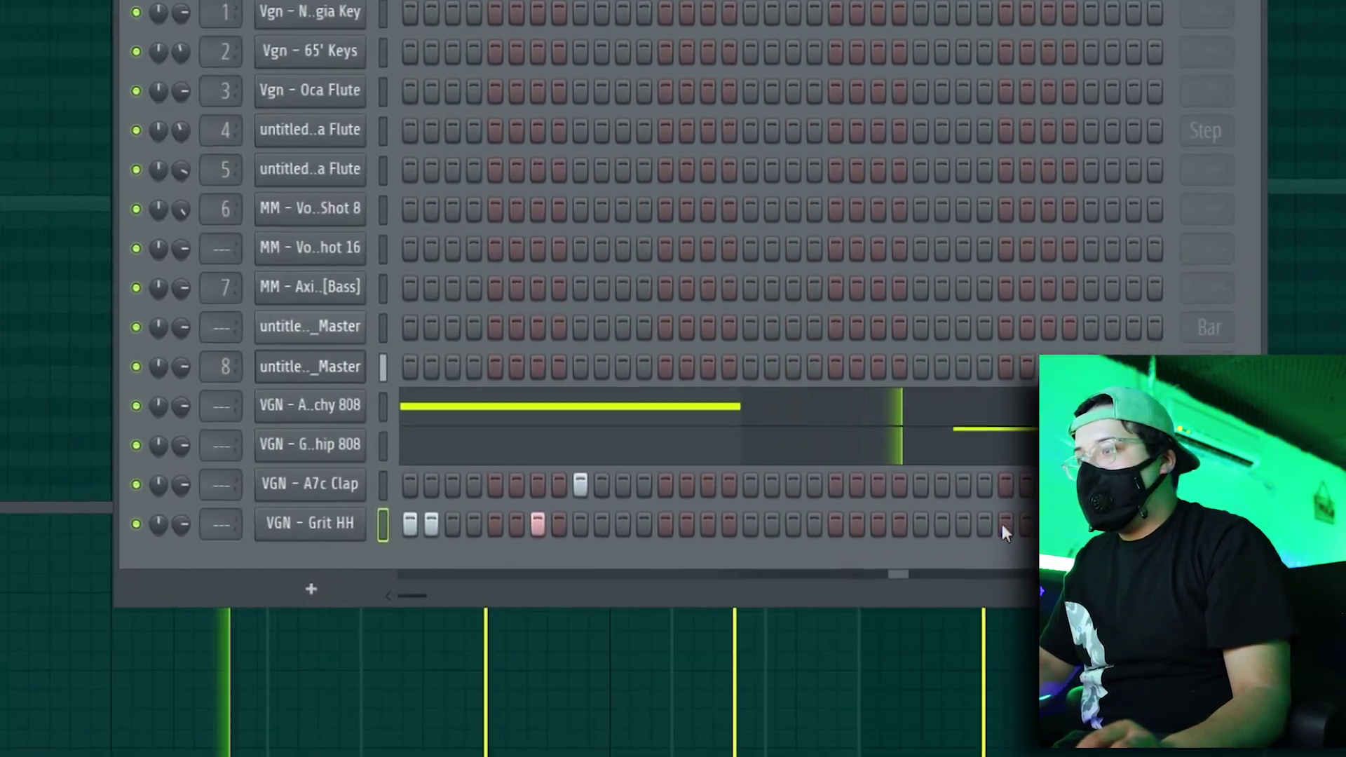
Add Grit HH hits on steps 27, 29, 31 and 33 of the drum pattern
left_click(1005, 531)
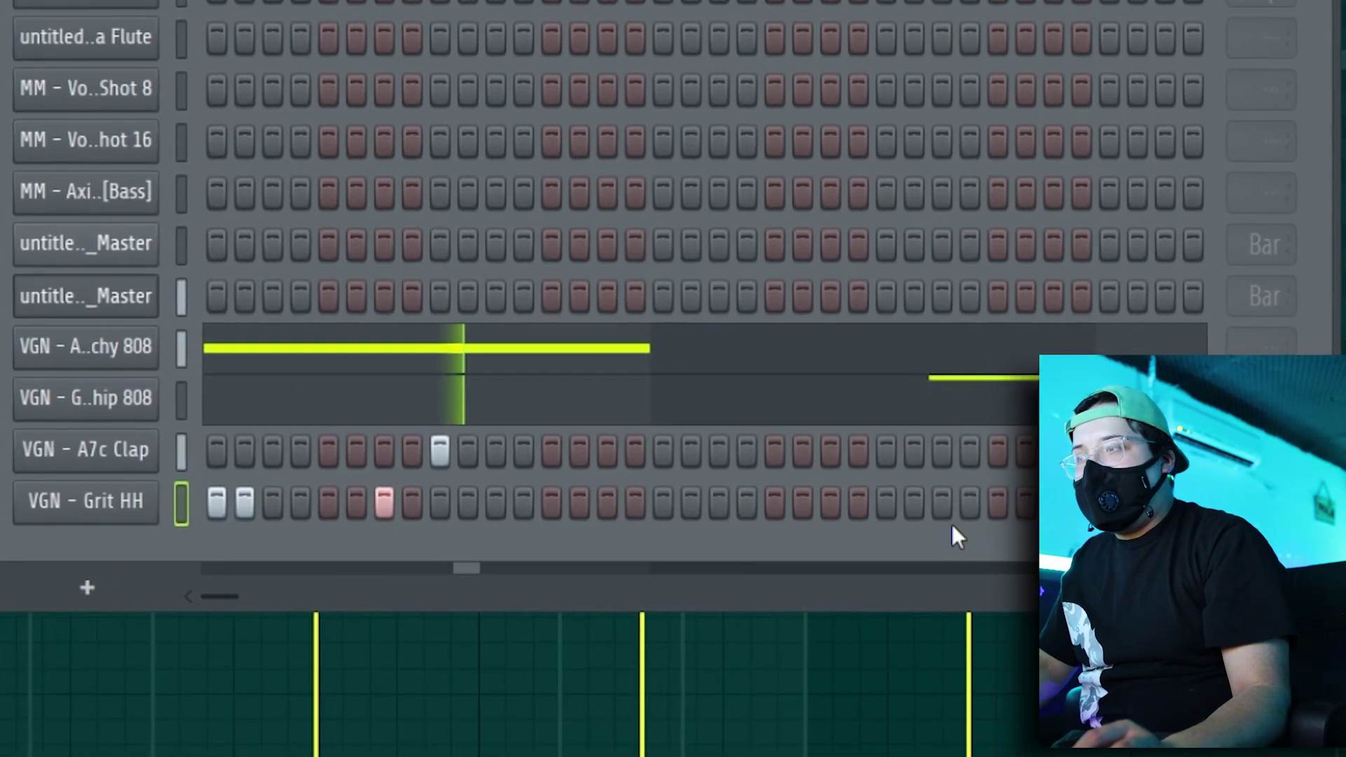
left_click(950, 505)
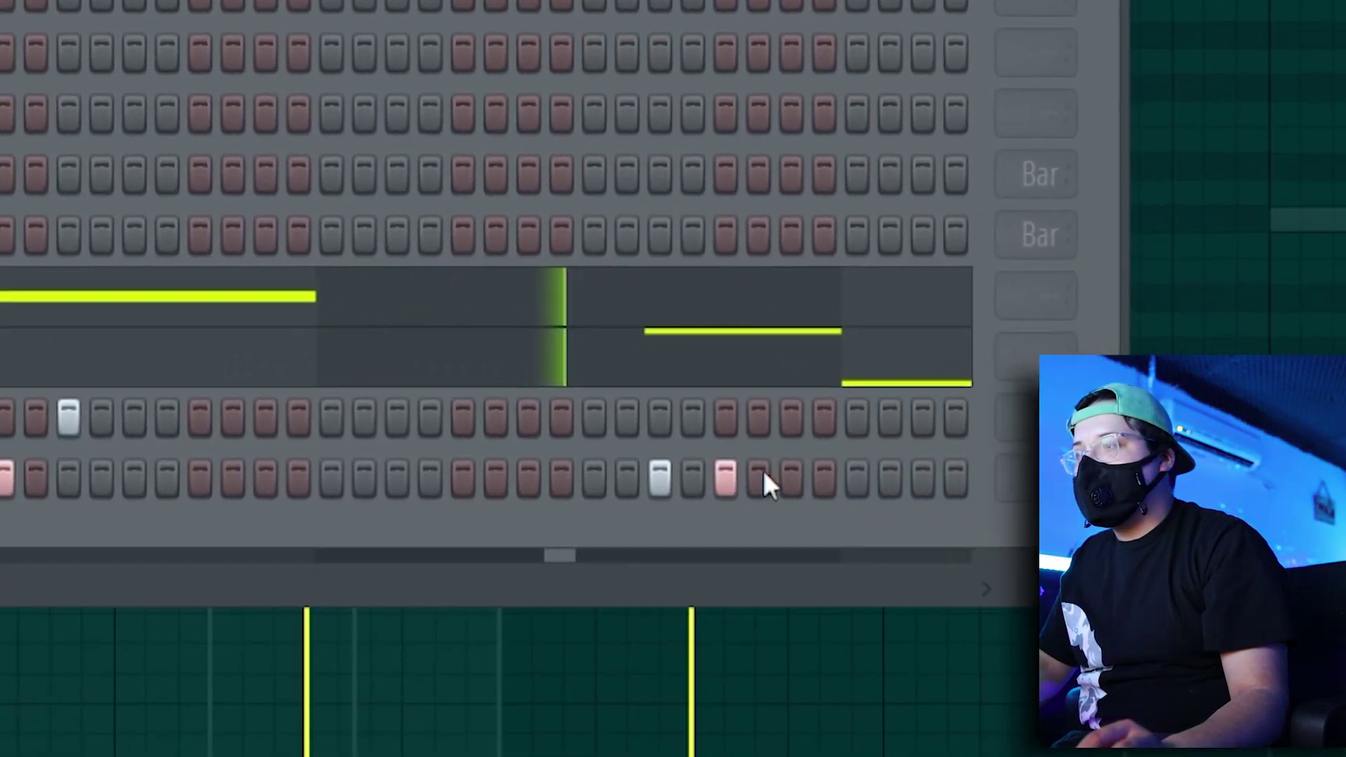
left_click(857, 479)
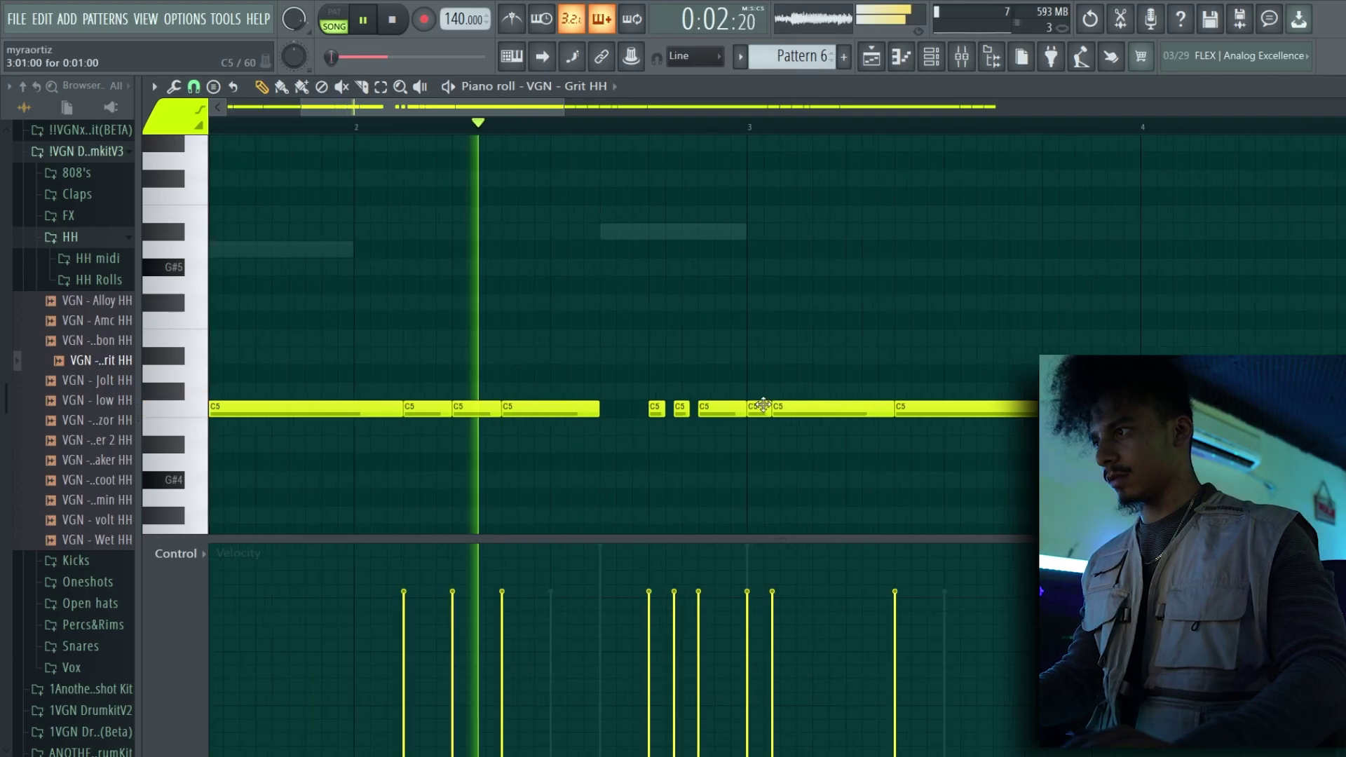
Shift the three short D#4 hi-hat notes at the start of bar 4 two steps later and lower them to C4
scroll(764, 405, "up", 1)
left_click_drag(816, 413, 868, 411)
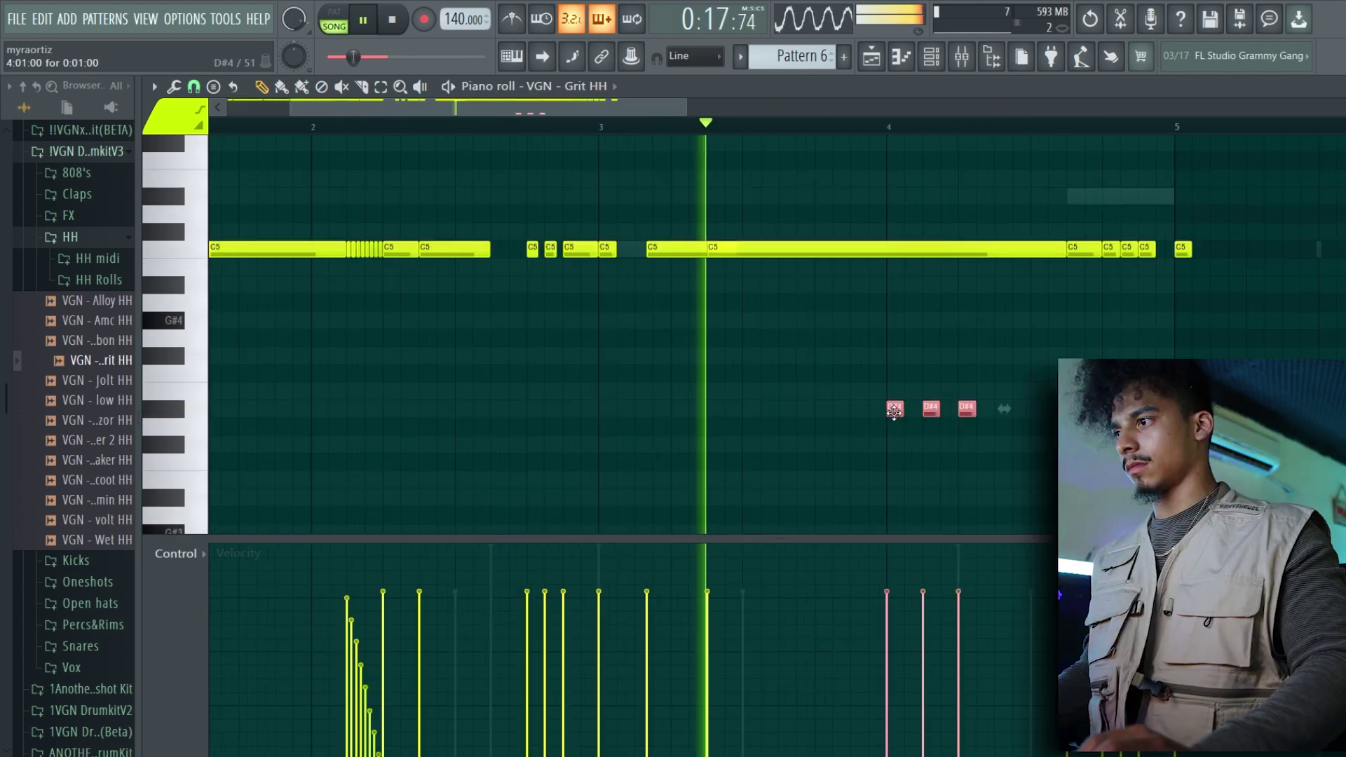
key("space")
left_click_drag(972, 414, 938, 407)
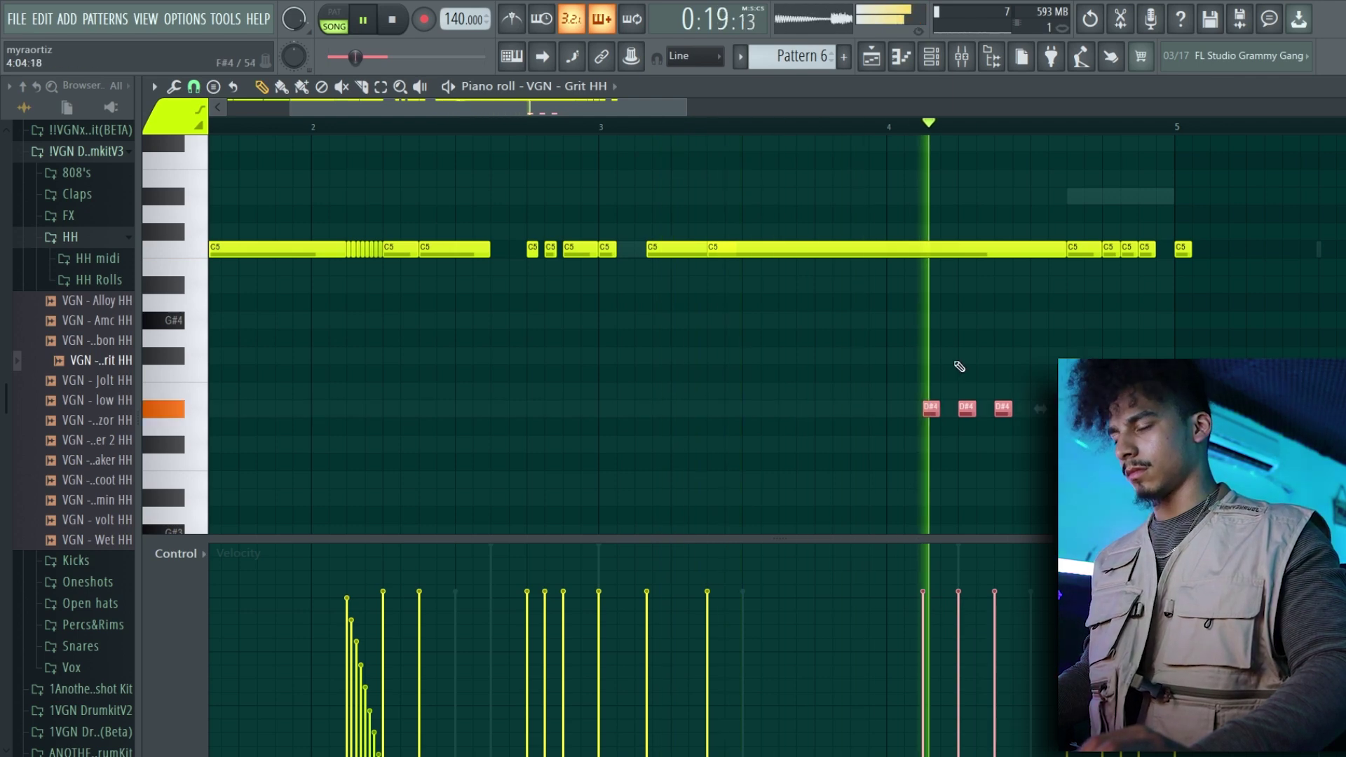
key("shift+Down")
key("shift+Down")
key("shift+Down")
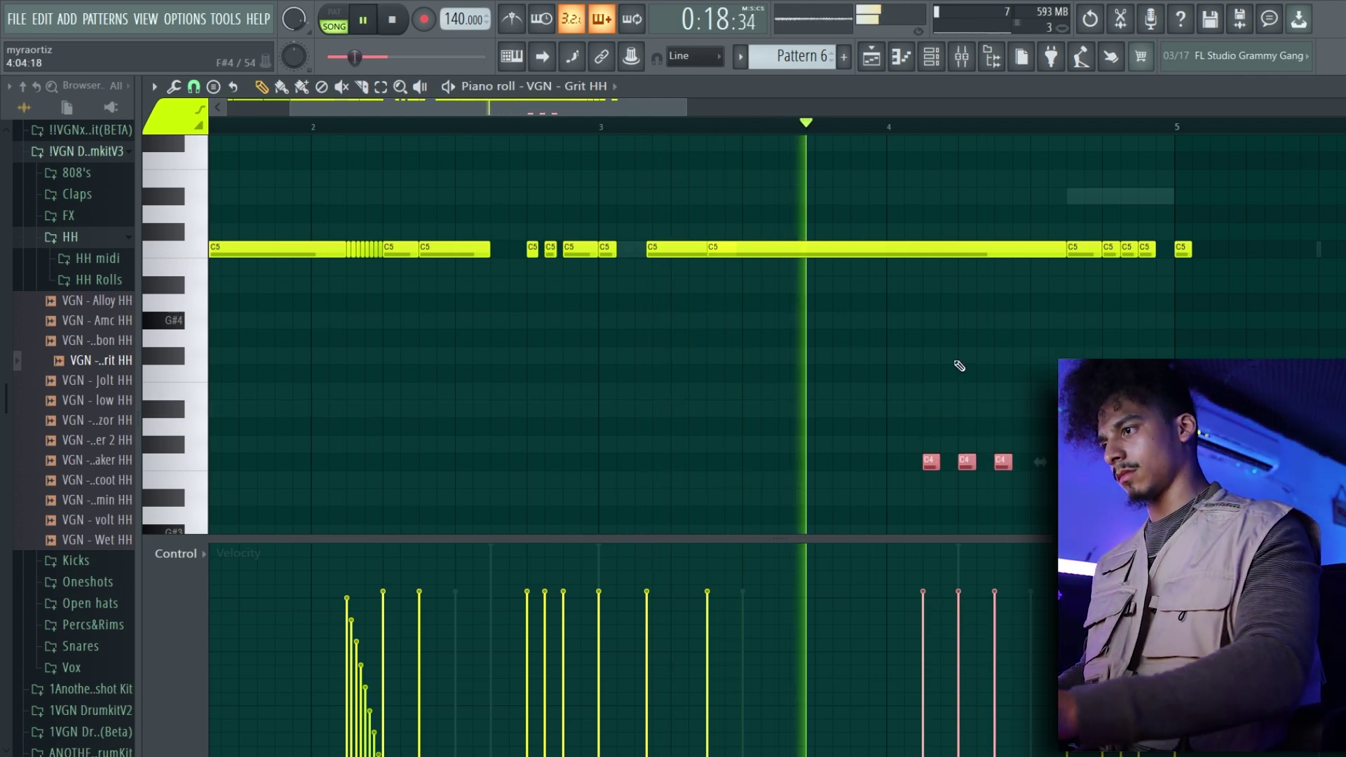
scroll(959, 366, "up", 1)
scroll(960, 366, "down", 2)
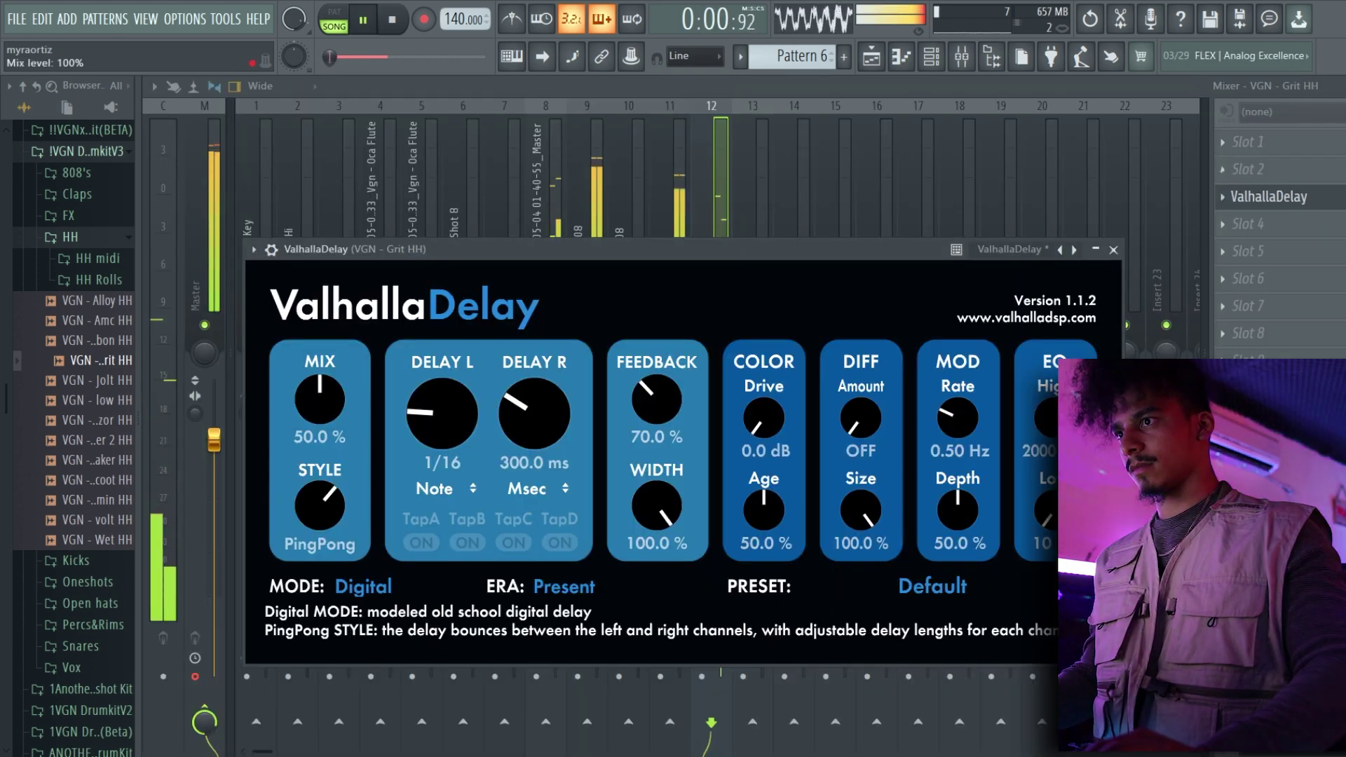
Lower the mix level of ValhallaDelay on the Grit HH track and switch its left delay timing to Msec
left_click_drag(1340, 196, 1340, 227)
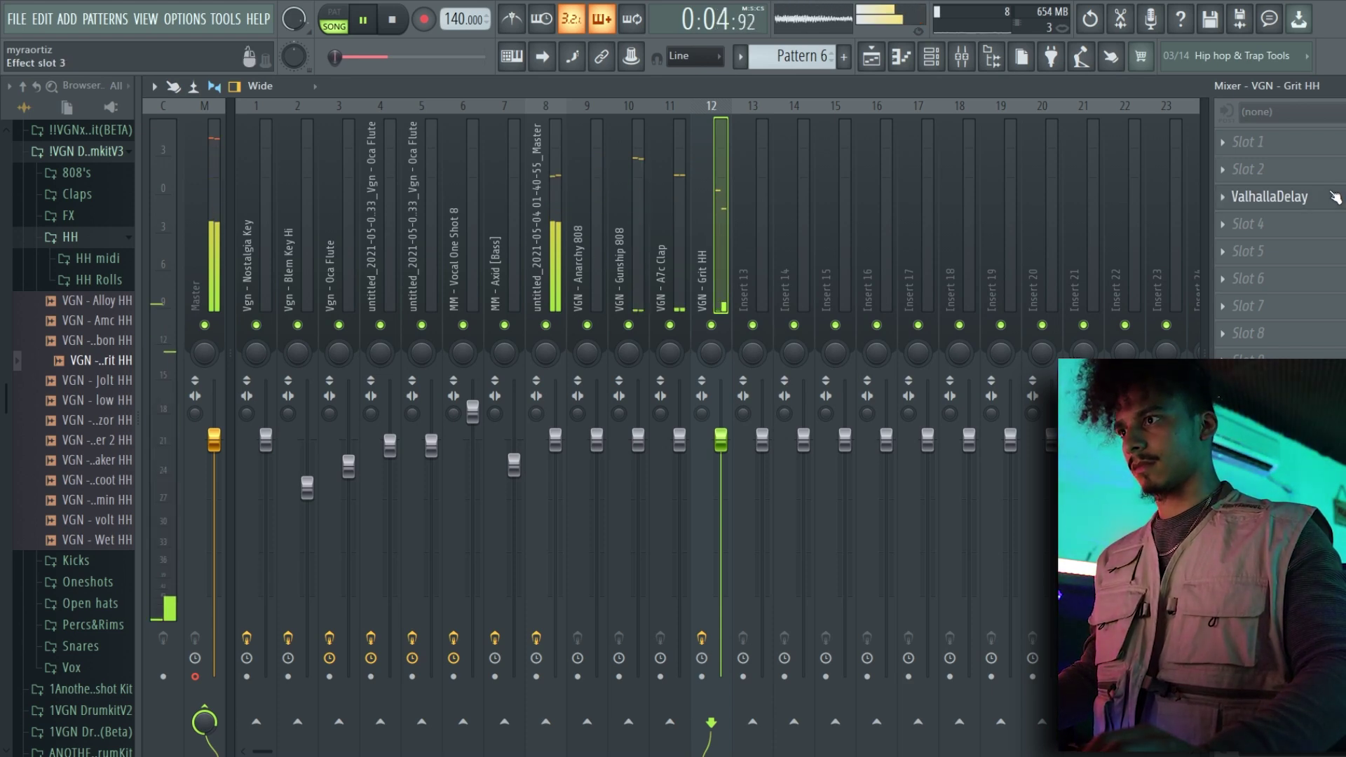
left_click(1241, 198)
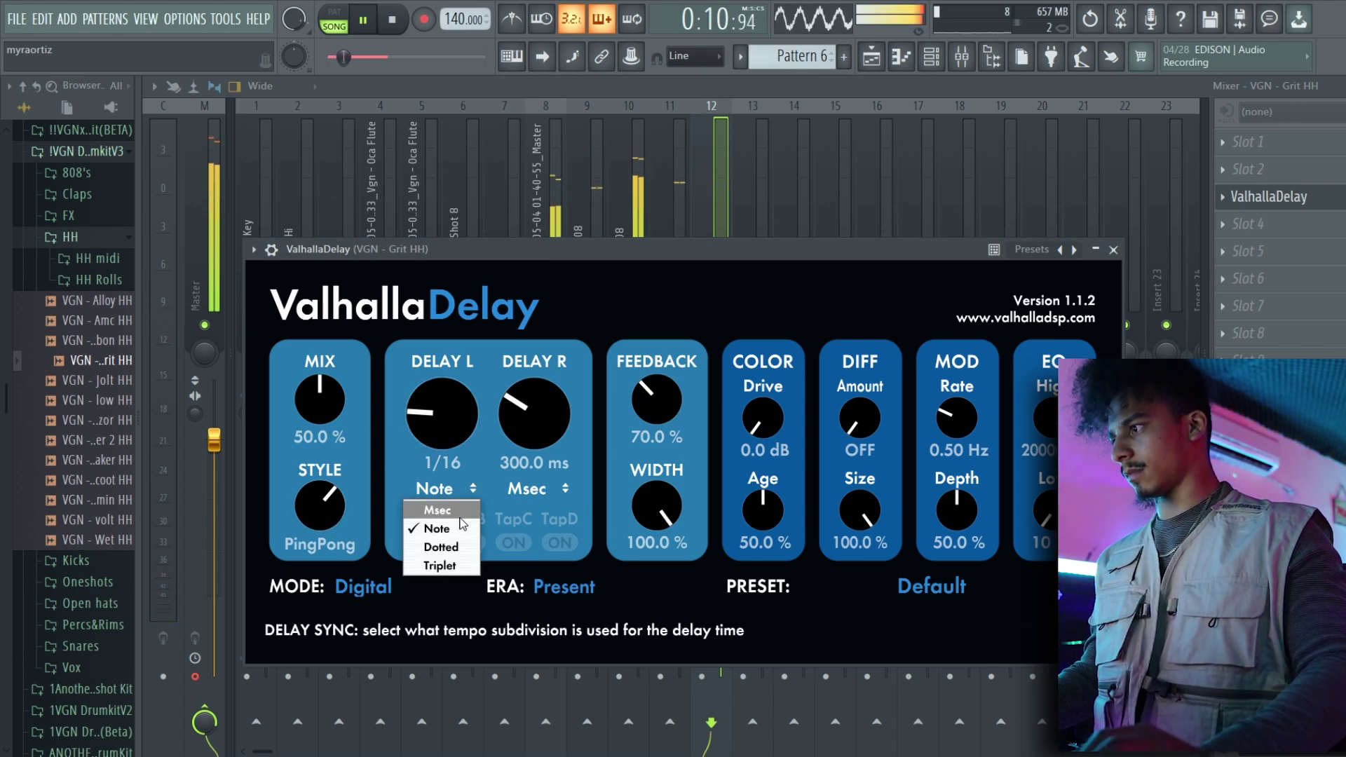
left_click(456, 510)
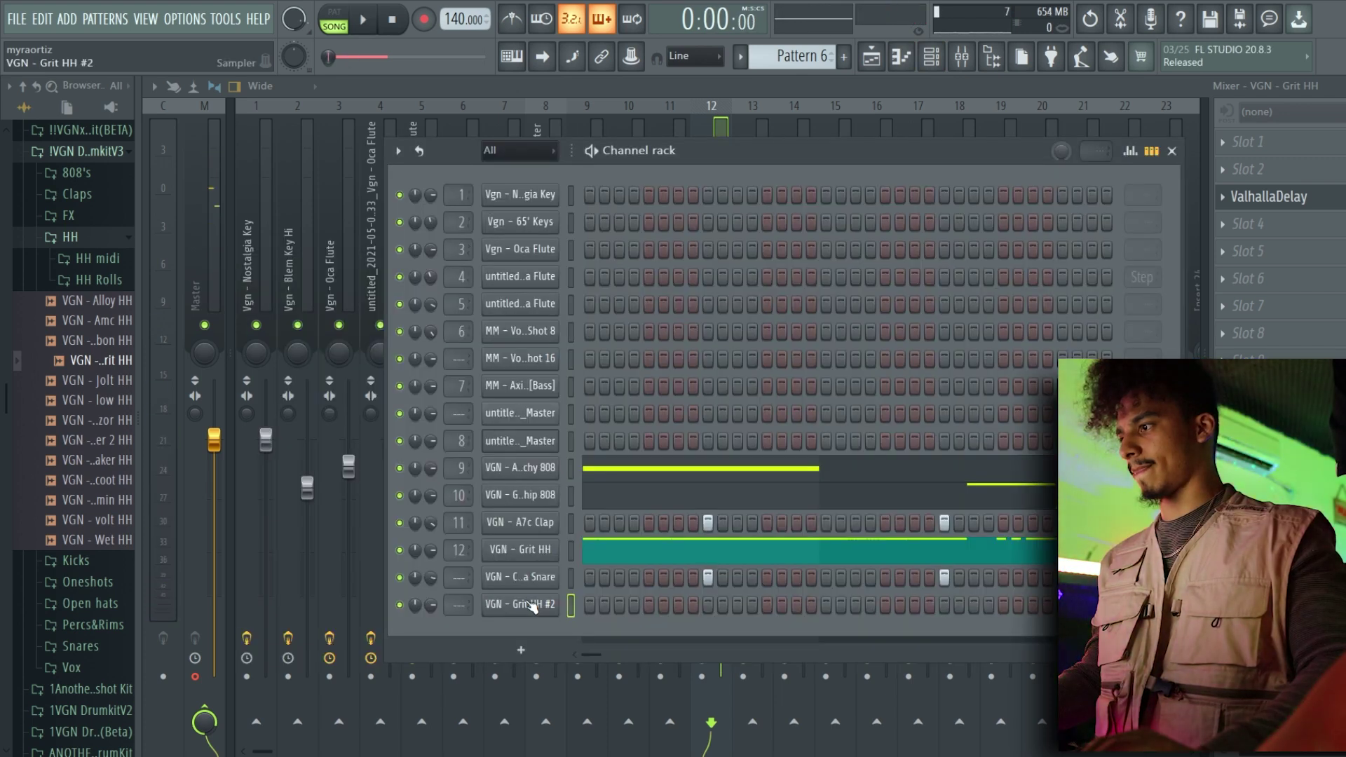
Fill the Grit HH #2 channel on every second step and place an Ionized OH hit on step 13
right_click(534, 607)
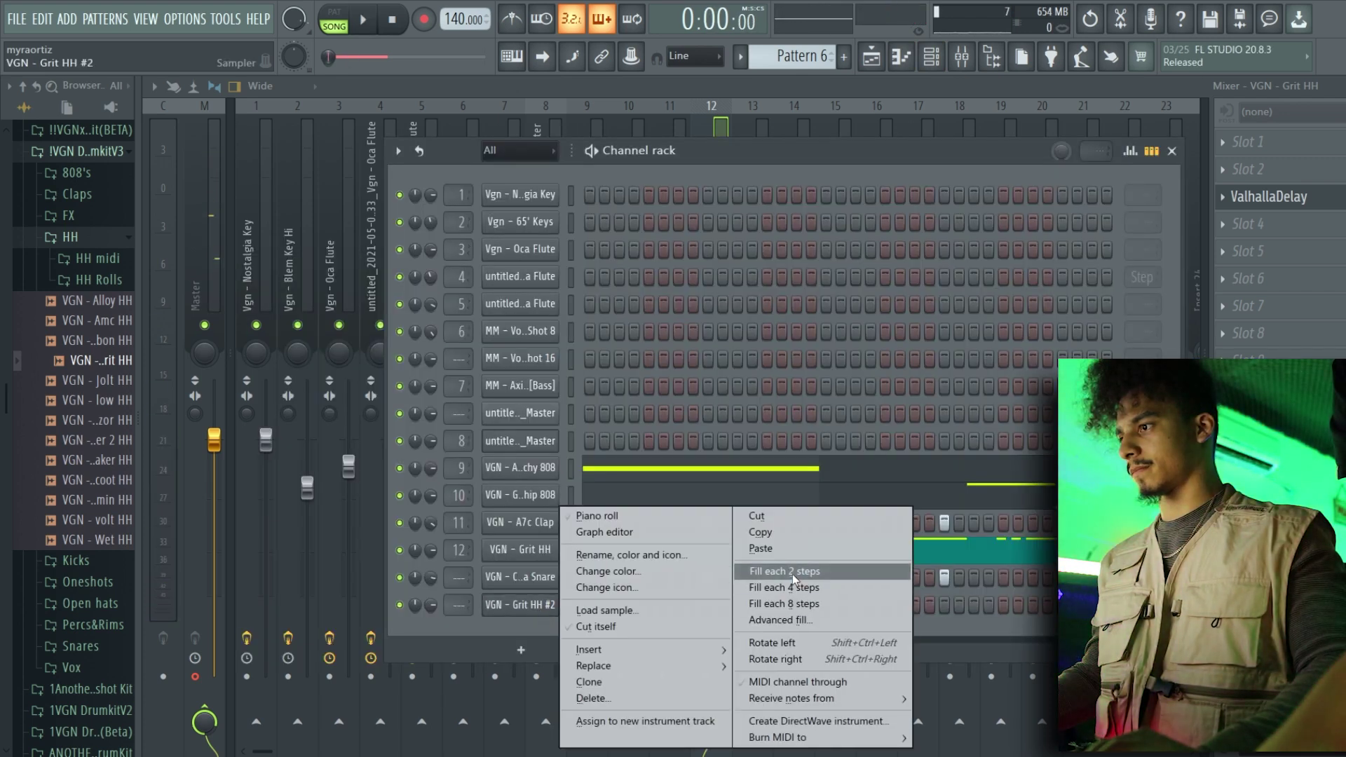
left_click(794, 573)
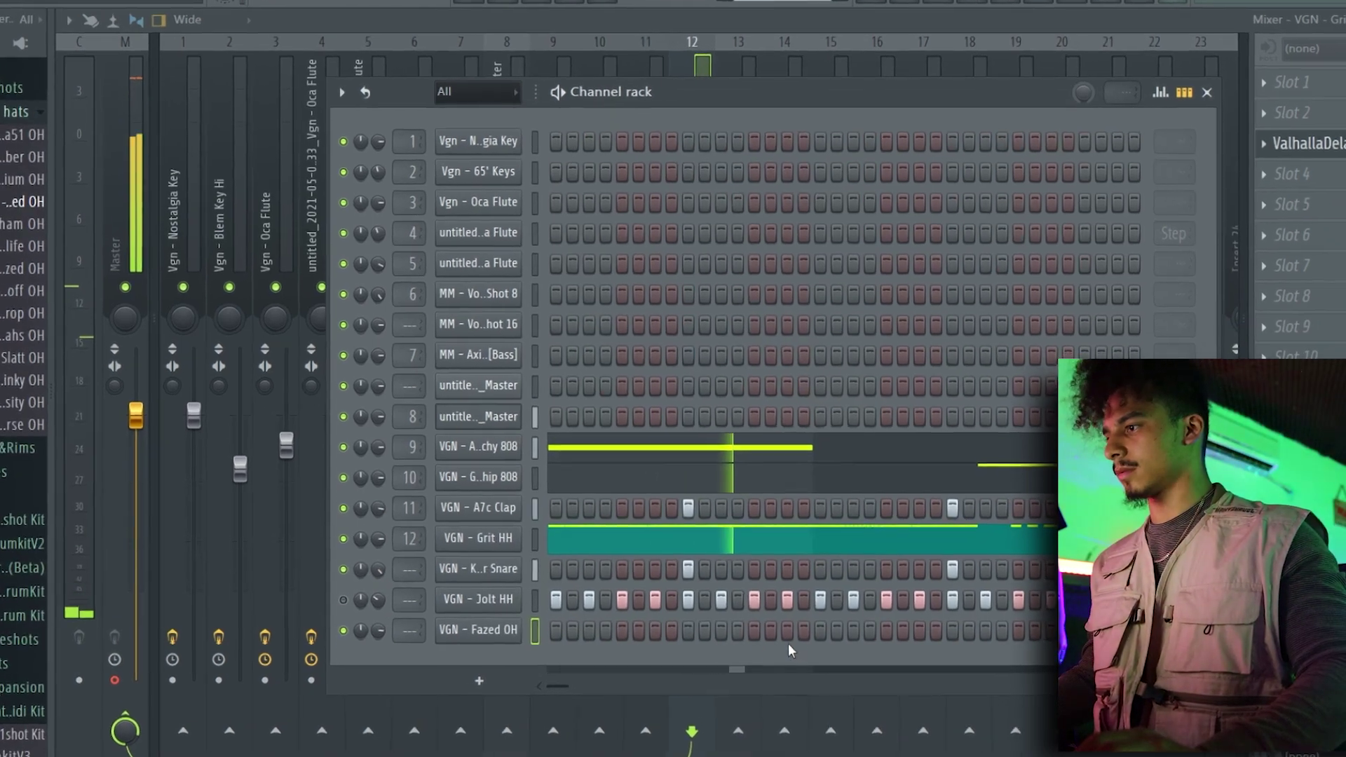
left_click(767, 632)
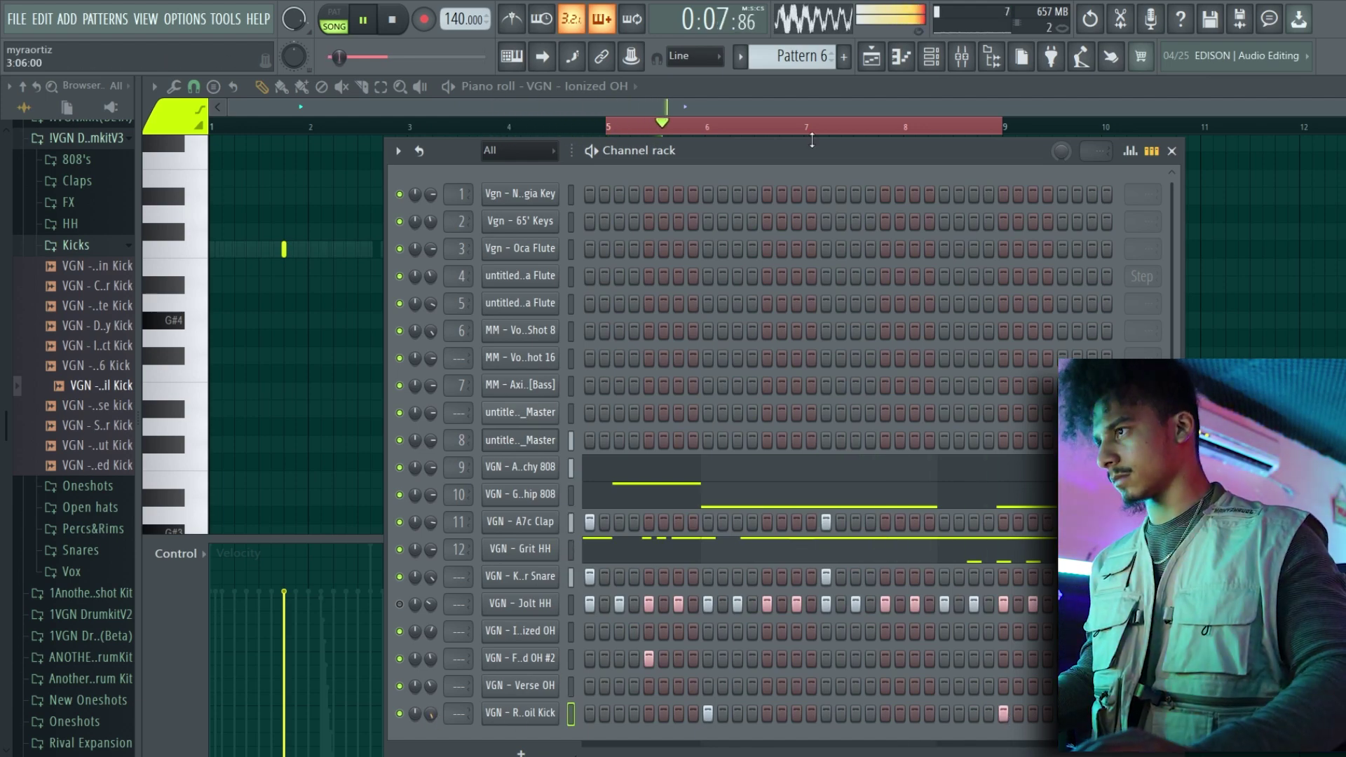
Bring up the mixer and render the master track to a wave file through disk recording
left_click(962, 56)
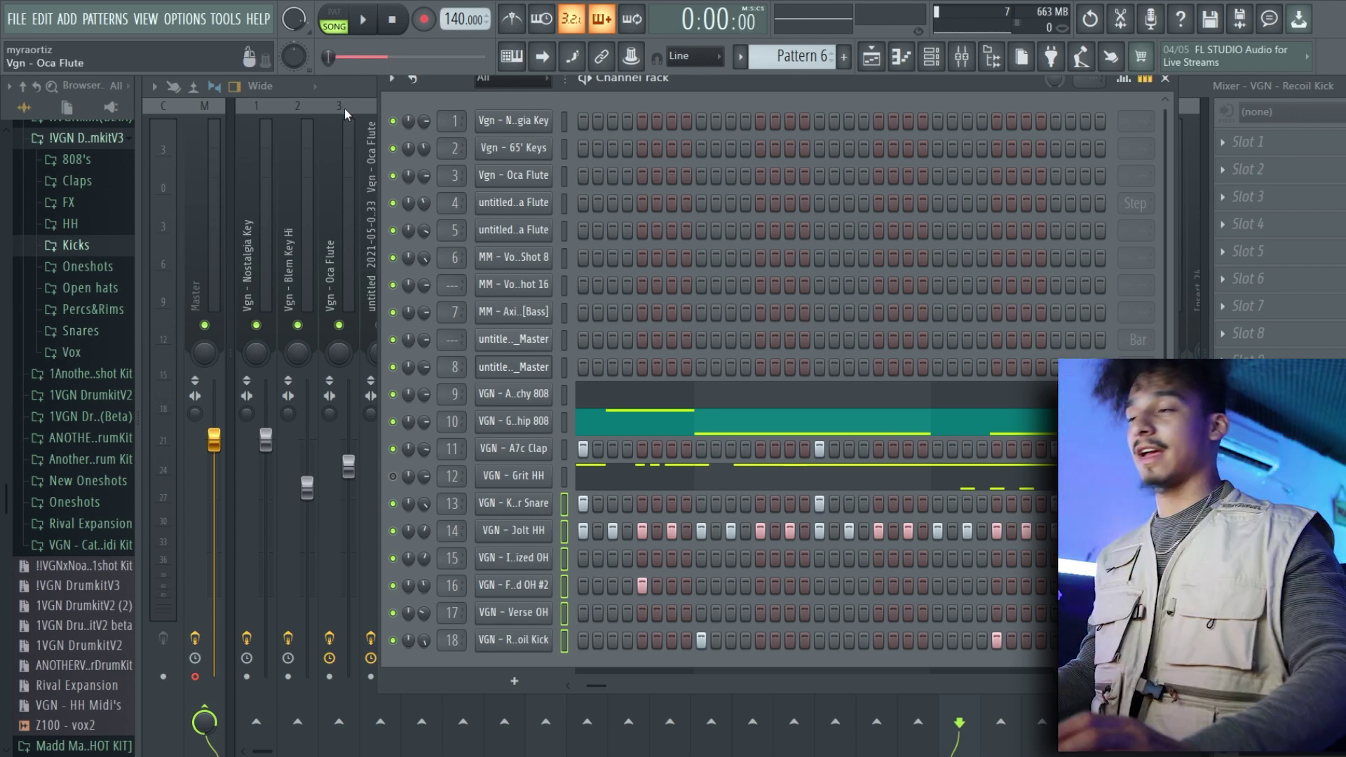
left_click(880, 63)
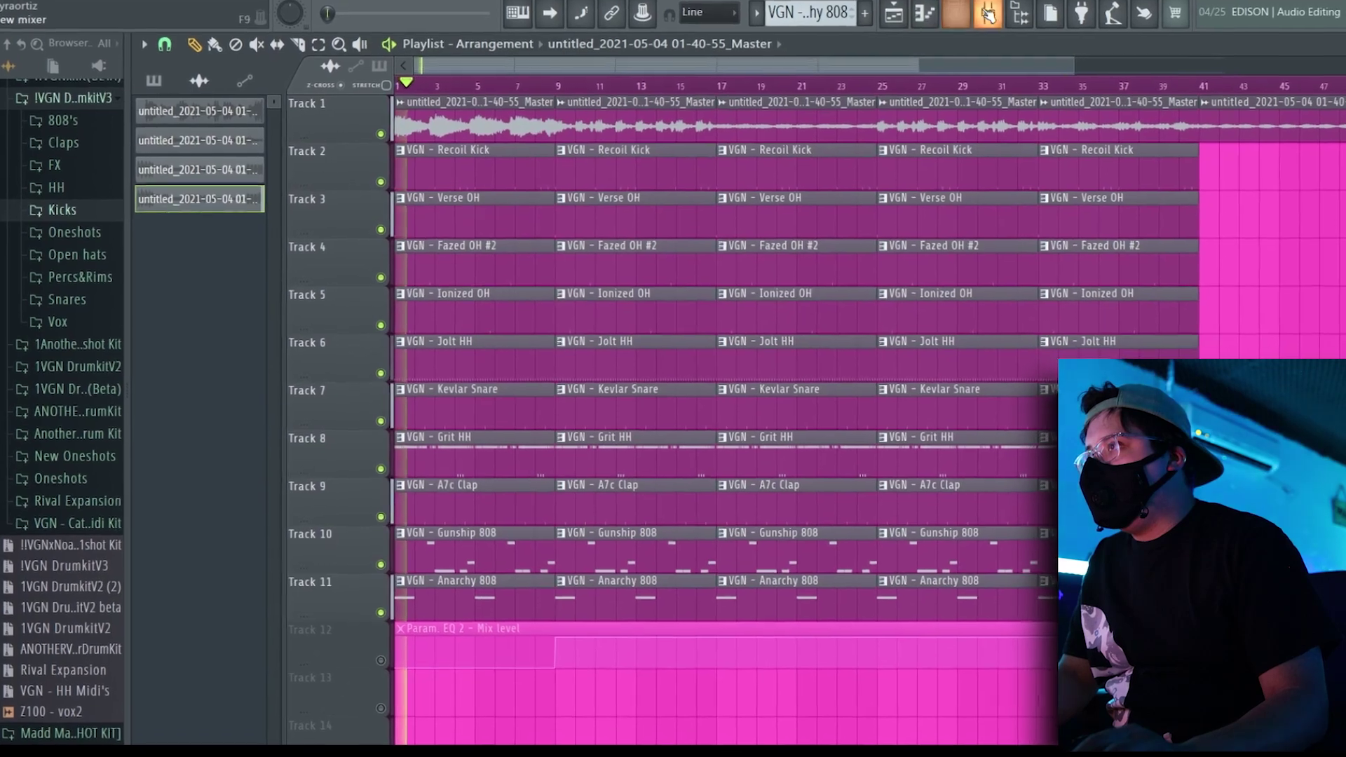
key("F9")
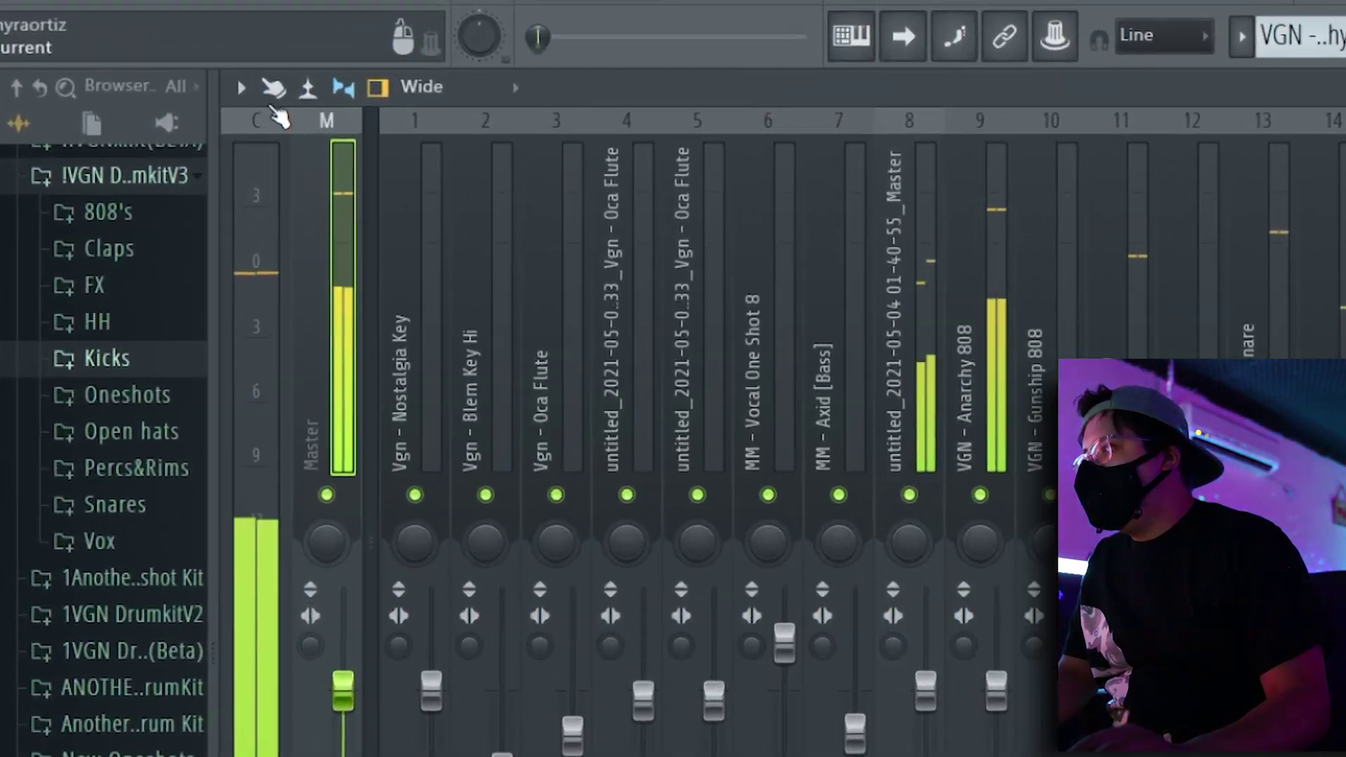
left_click(181, 43)
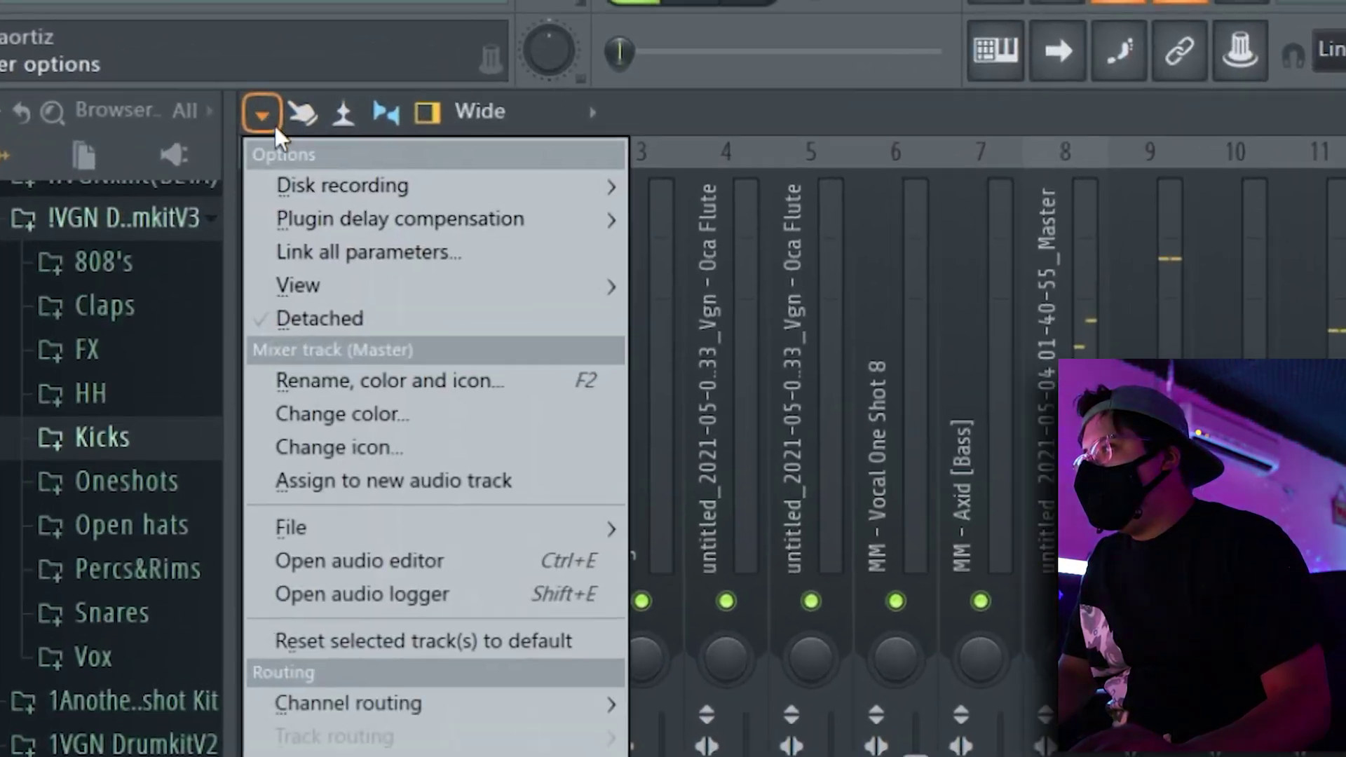
mouse_move(343, 185)
left_click(729, 184)
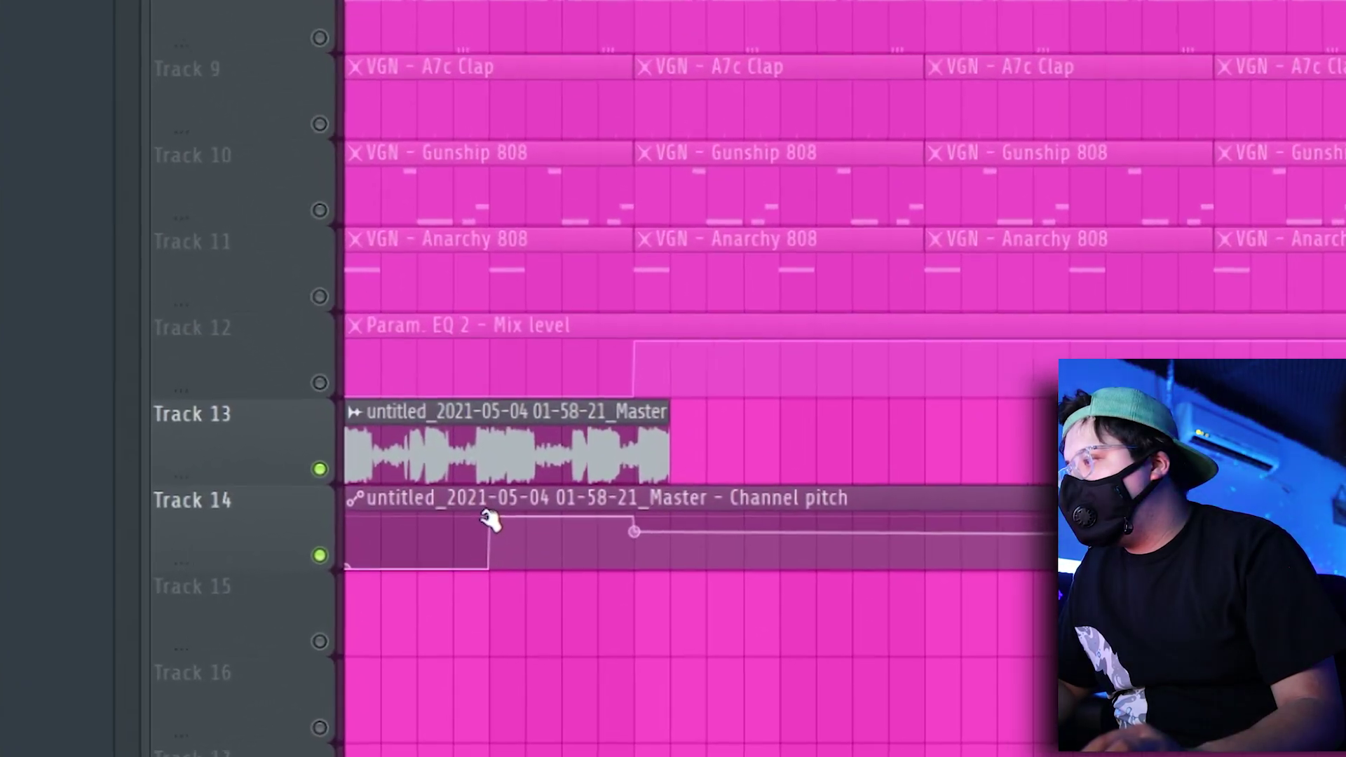
Reshape the rendered clip's channel pitch automation on Track 14 into a ramp rising to bar 9, and undo the last edit
left_click_drag(489, 517, 490, 532)
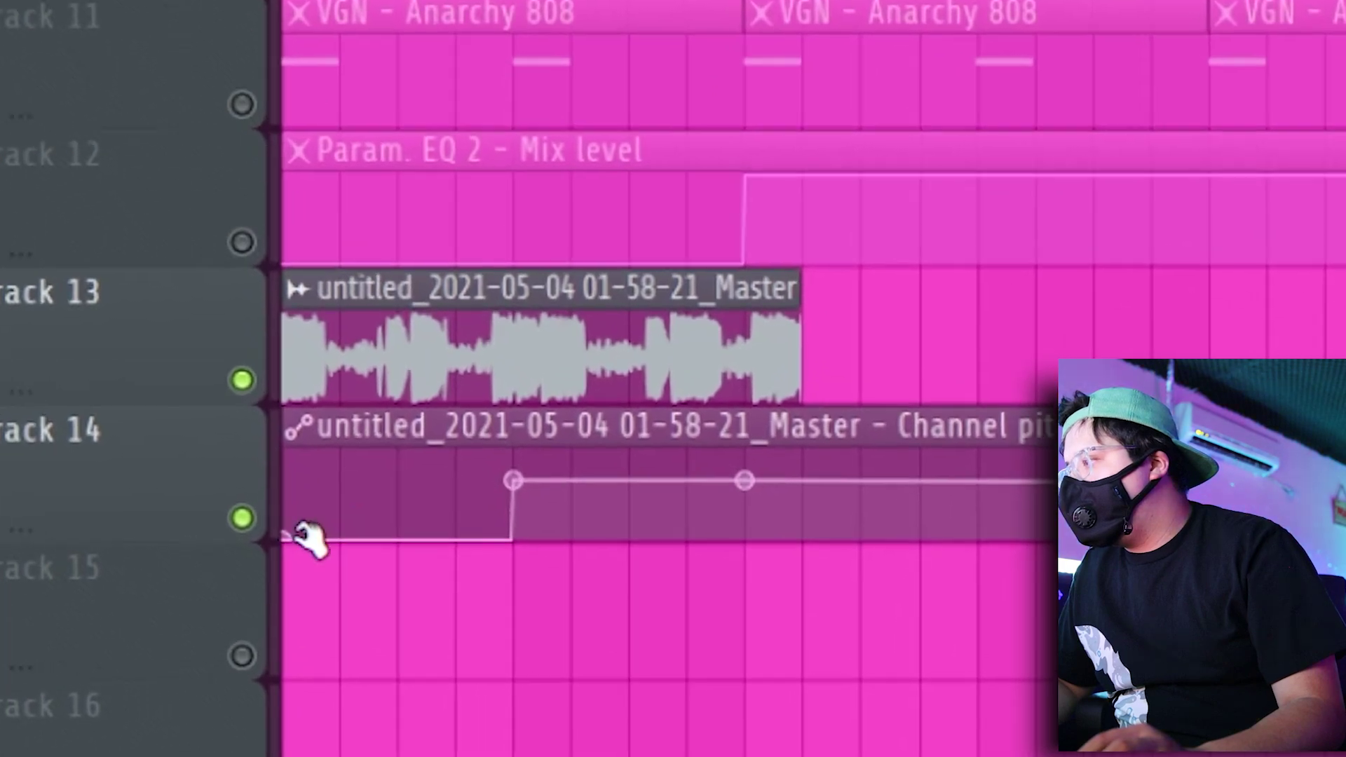
left_click_drag(298, 533, 295, 515)
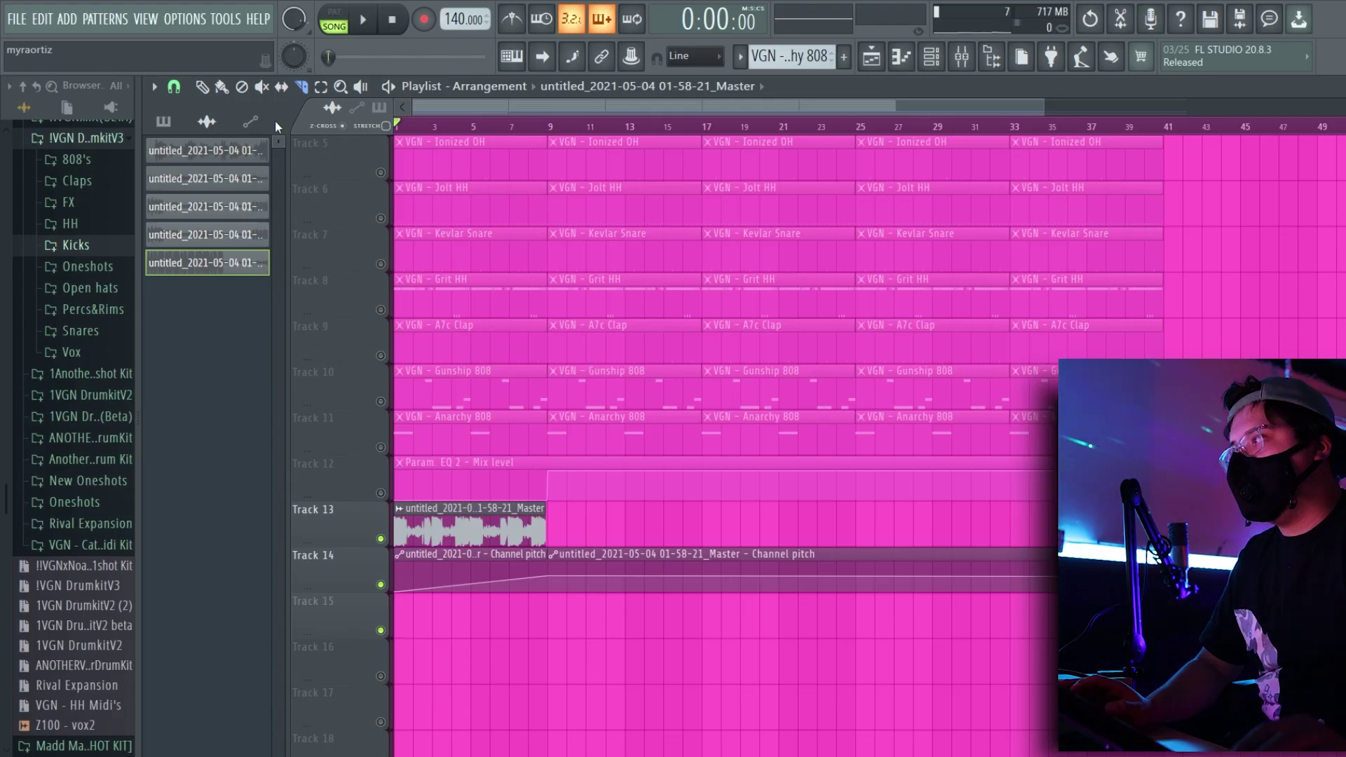
key("ctrl+z")
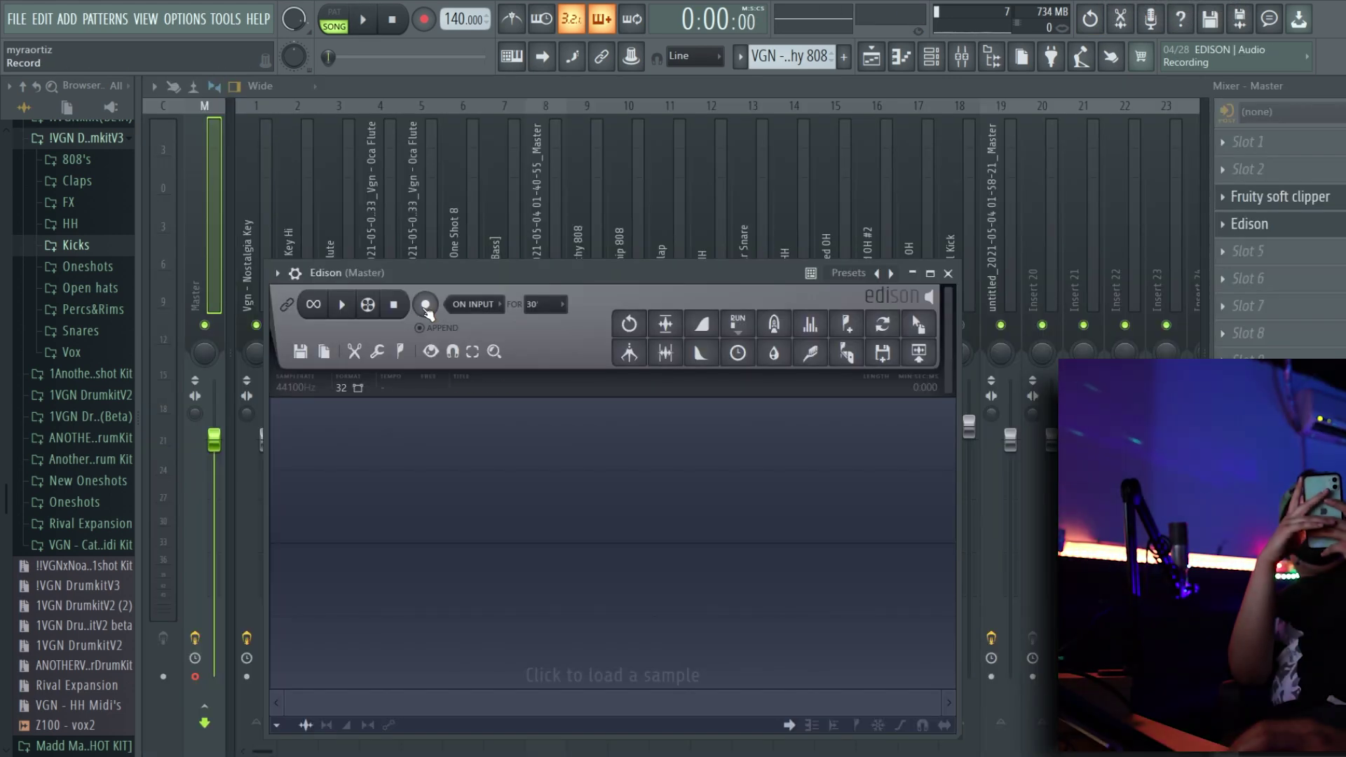
Record the playback in Edison on the master while moving the low-pass band of the rendered clip's Fruity parametric EQ 2 higher
left_click(370, 21)
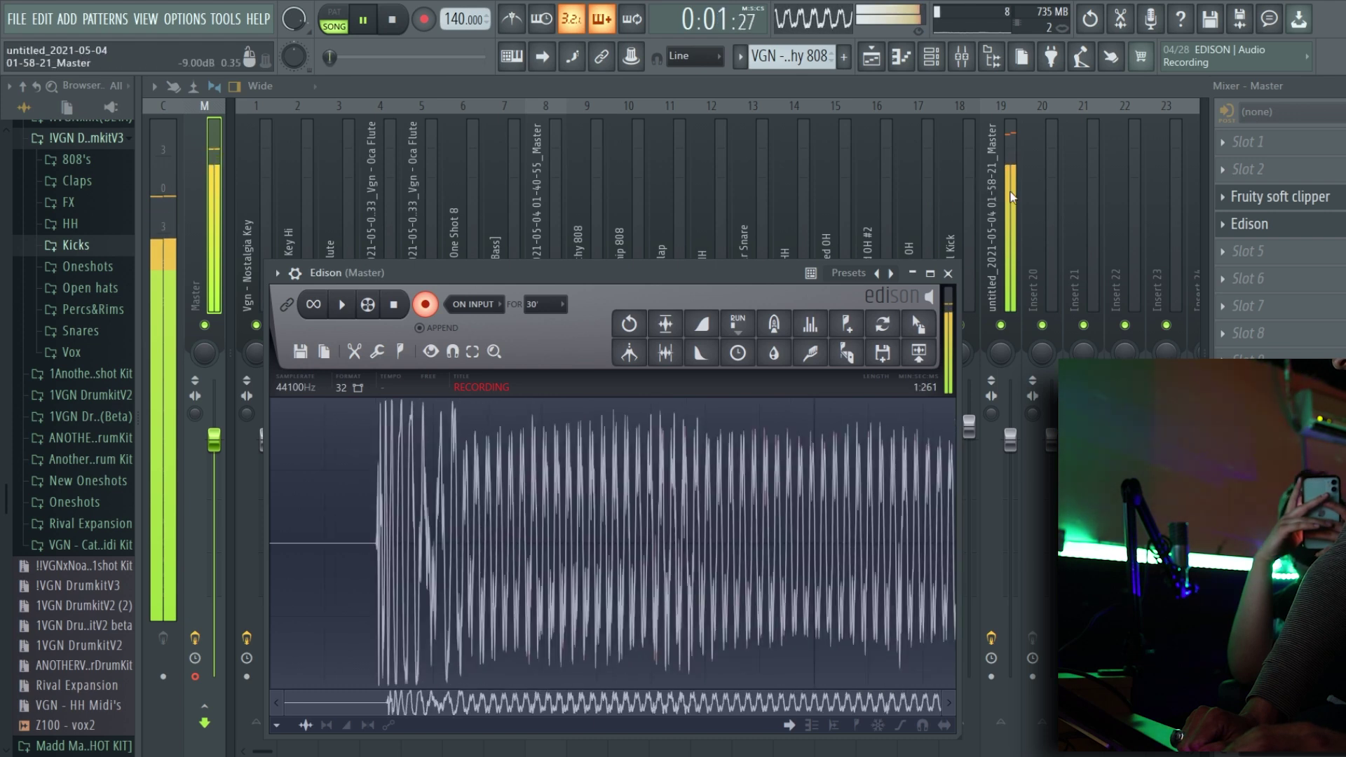
left_click(989, 196)
left_click(1280, 144)
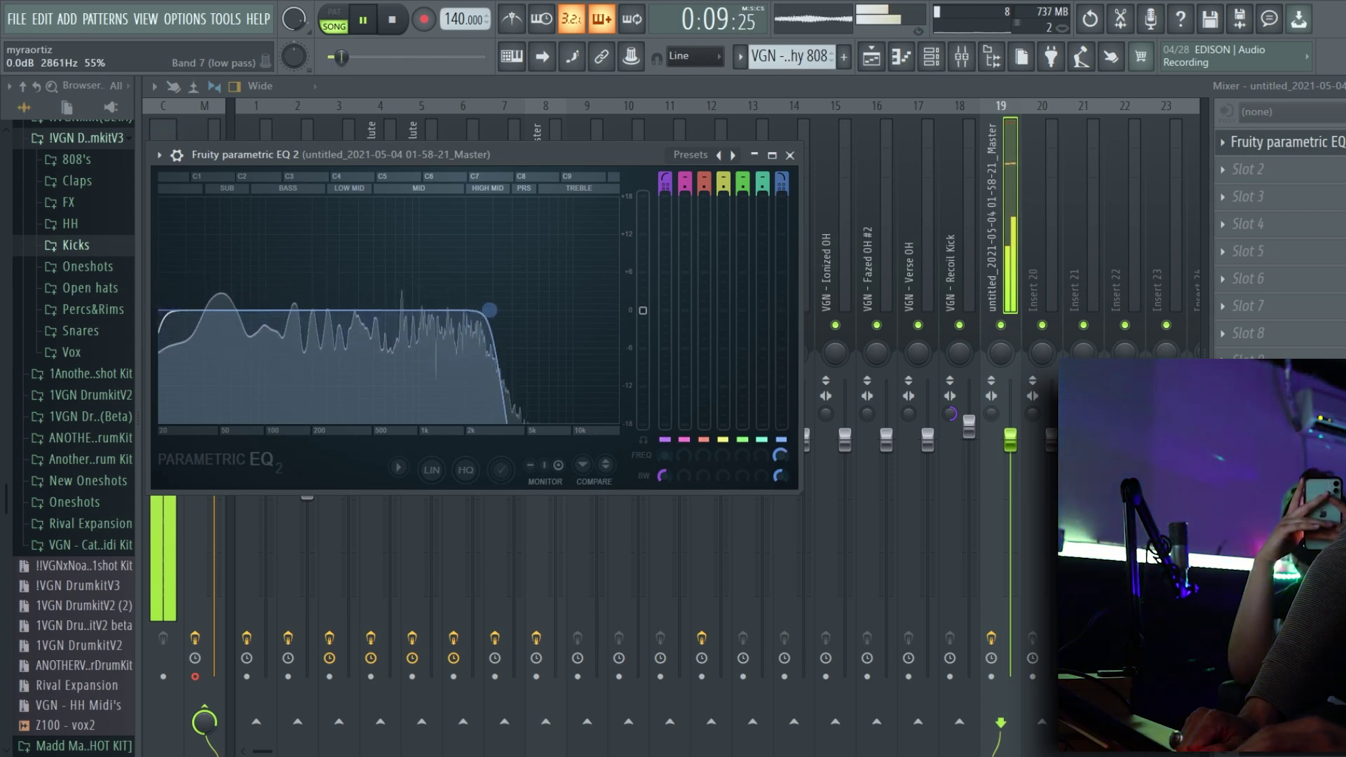
left_click_drag(504, 310, 515, 310)
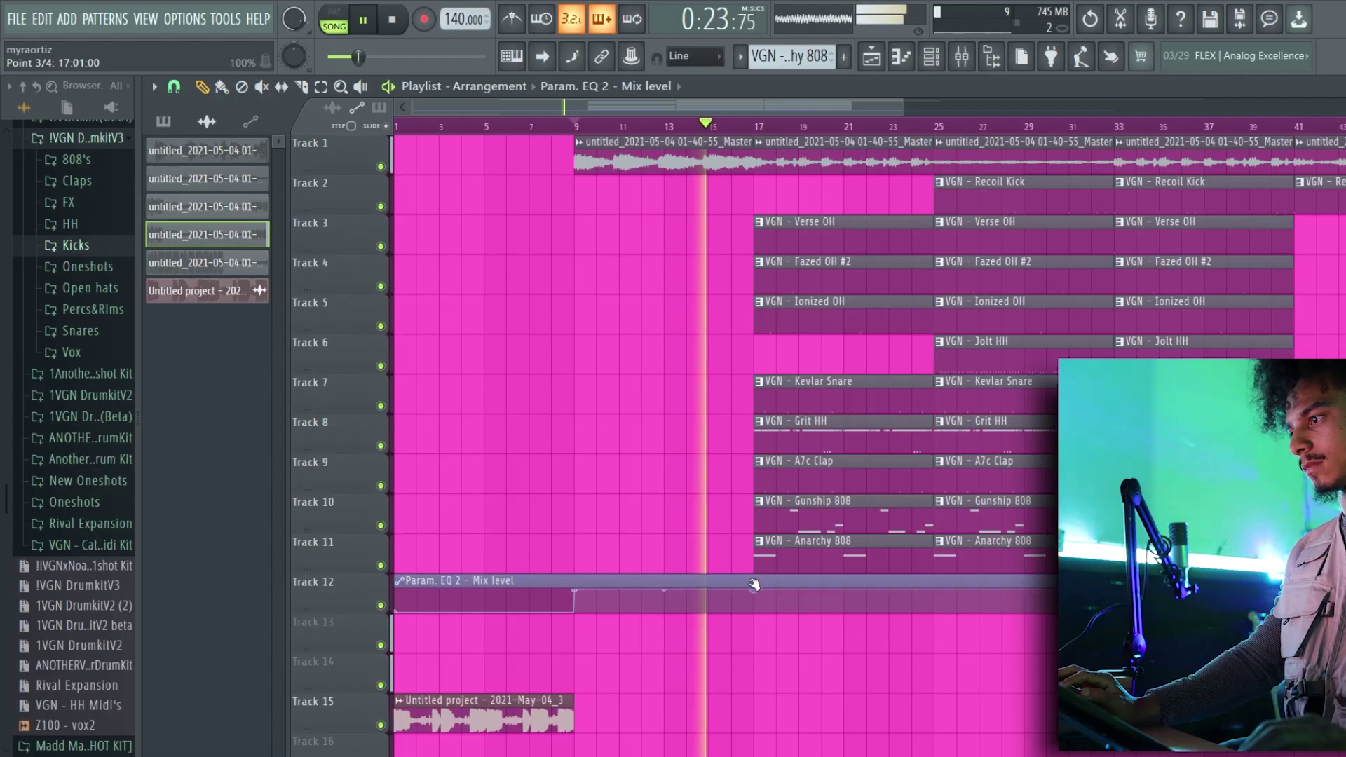
Shape the Param. EQ 2 mix level automation on Track 12 into a curve rising into bar 17 and check the arrangement
left_click_drag(665, 608, 665, 613)
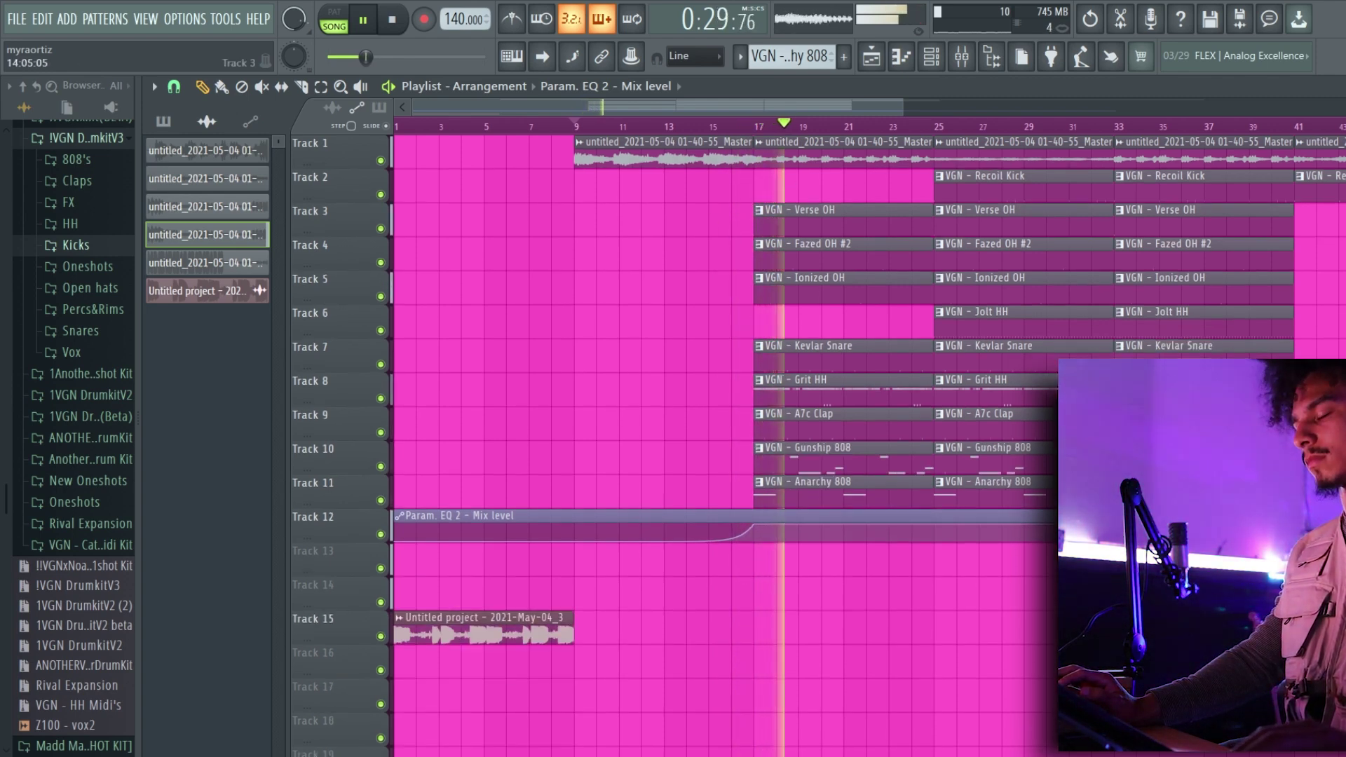
scroll(697, 225, "down", 1)
scroll(636, 239, "down", 2)
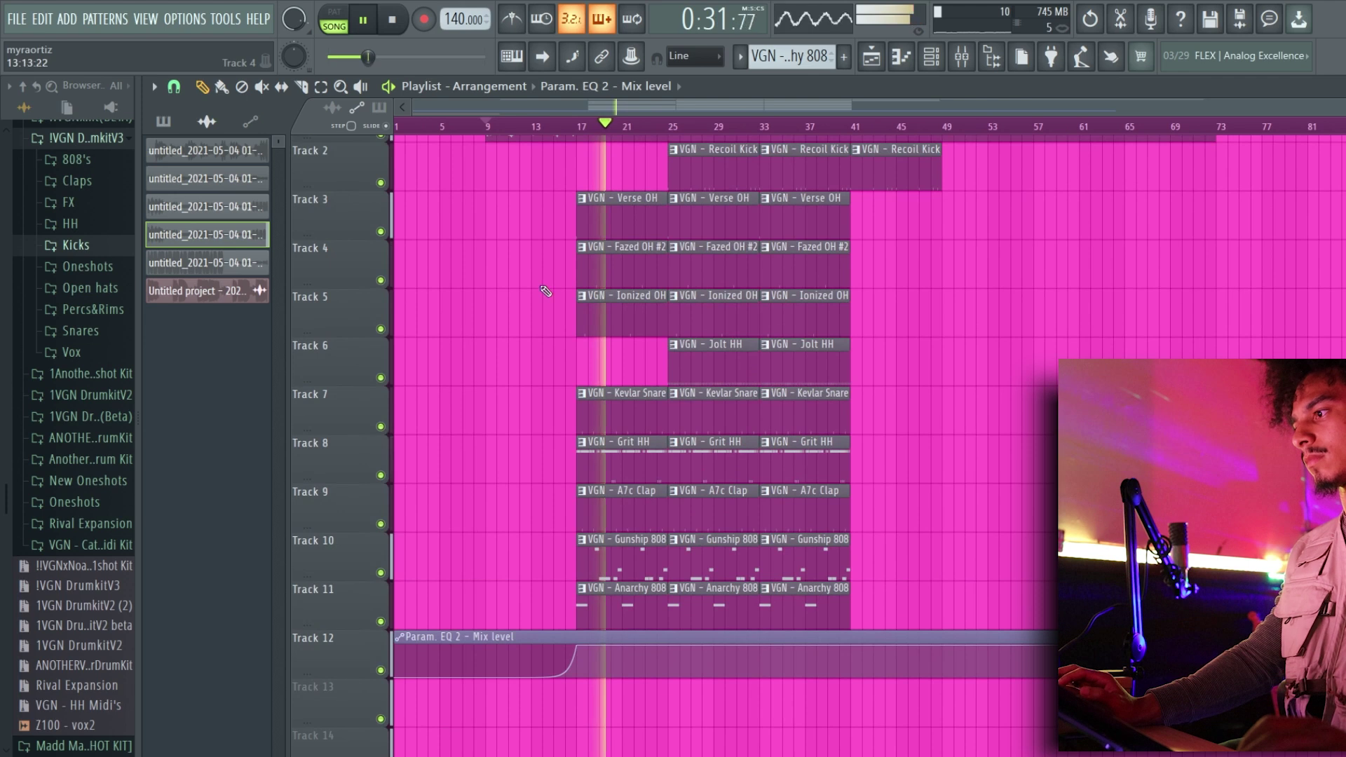
scroll(580, 303, "up", 2)
scroll(587, 318, "up", 1)
scroll(588, 318, "up", 1)
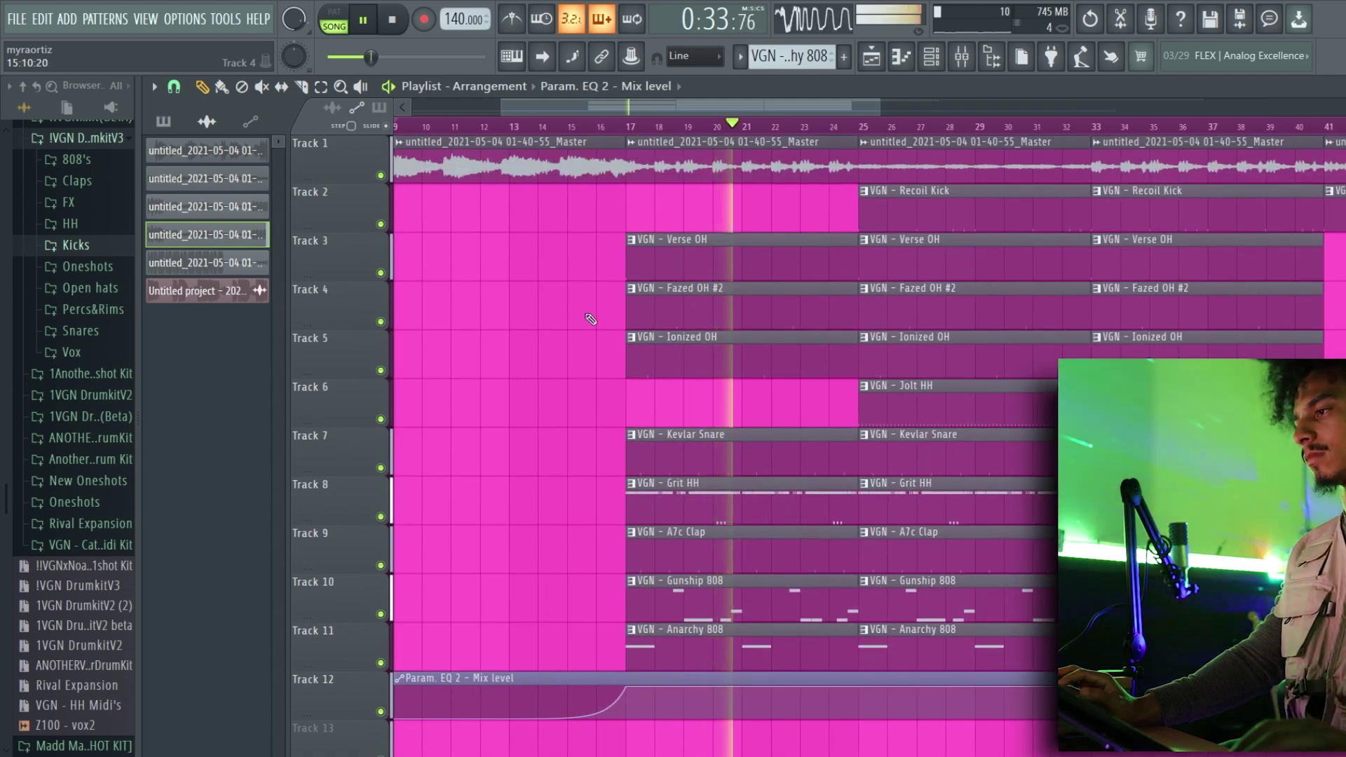